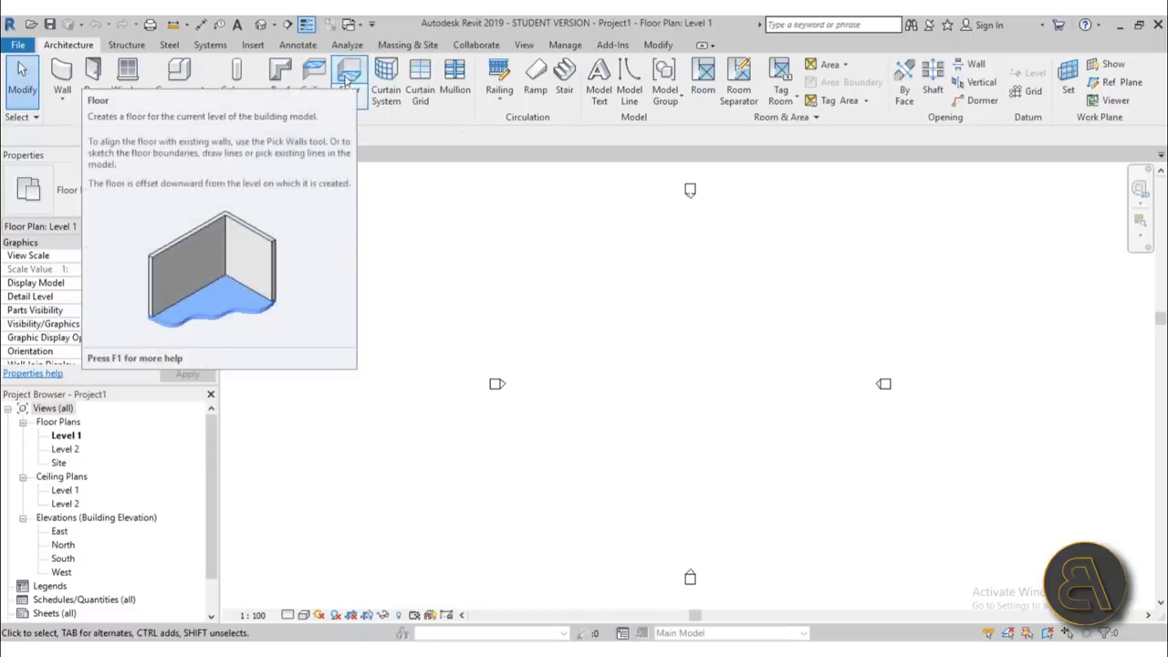
Step: Create a long, narrow rectangular Generic Floor - 400mm on Level 1 between the elevation markers
{"action": "left_click", "coordinate": [347, 80]}
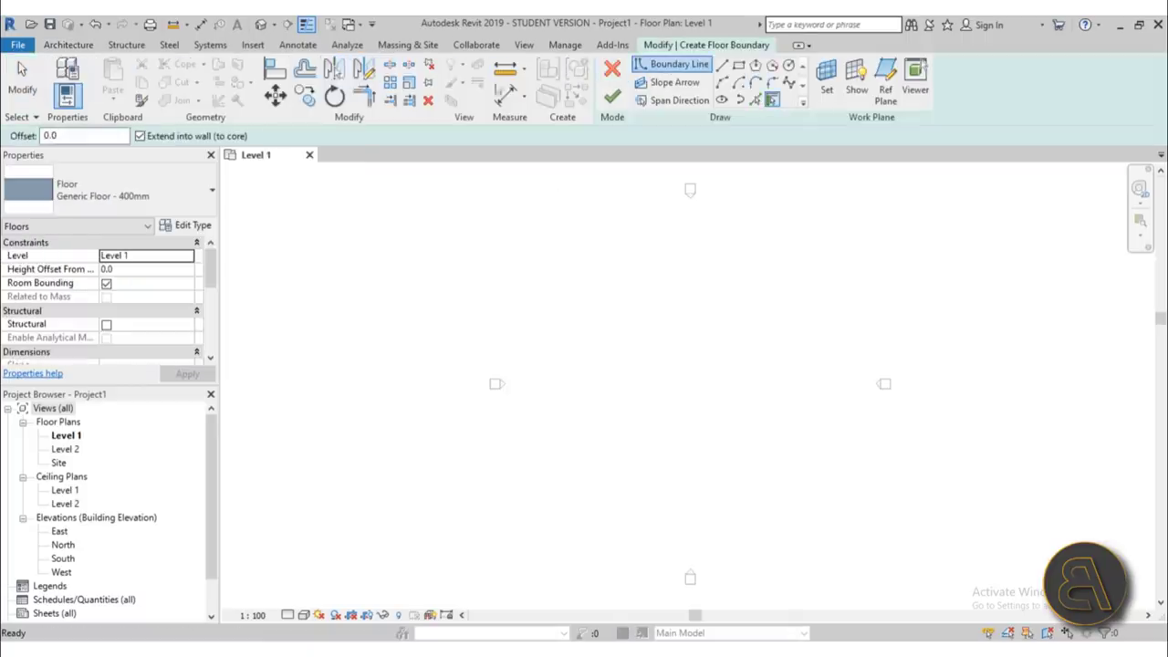
{"action": "left_click", "coordinate": [738, 64]}
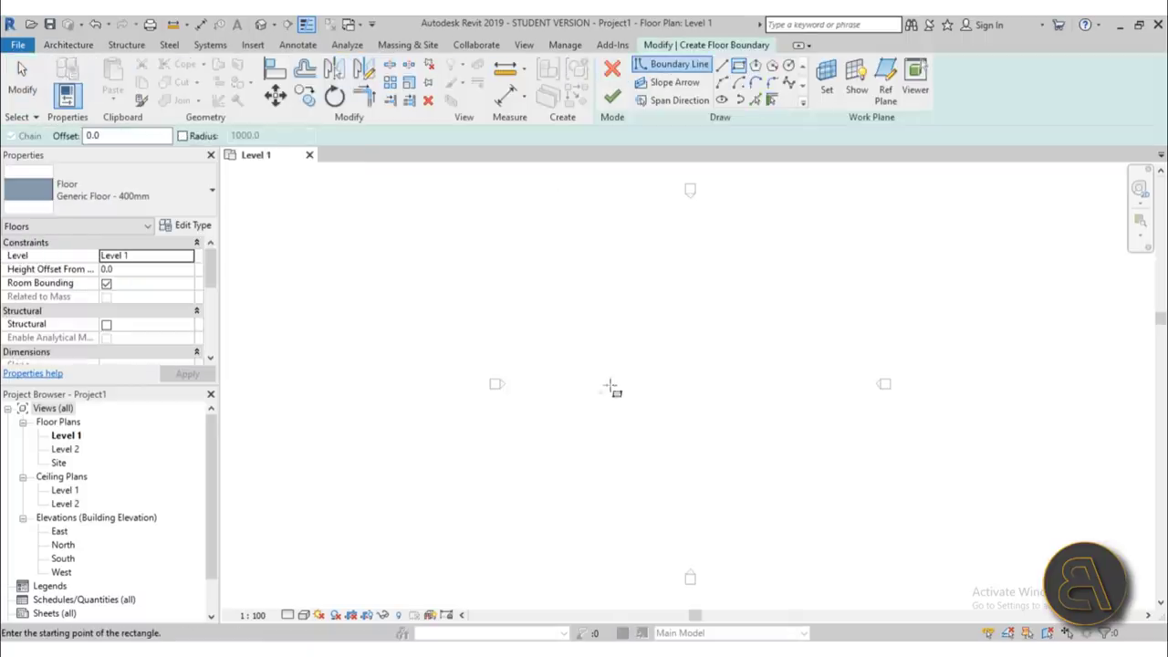
{"action": "left_click", "coordinate": [639, 474]}
{"action": "left_click", "coordinate": [613, 96]}
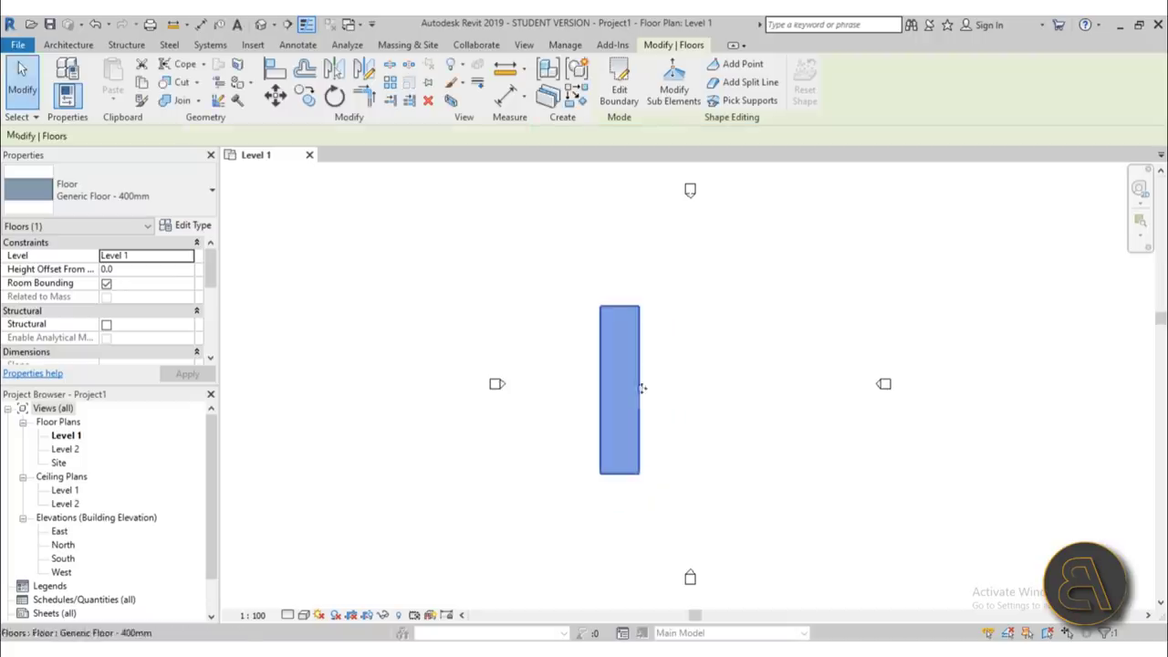
{"action": "middle_click_drag", "start_coordinate": [663, 430], "coordinate": [551, 415]}
{"action": "scroll", "coordinate": [523, 355], "scroll_direction": "up", "scroll_amount": 2}
{"action": "left_click", "coordinate": [577, 370]}
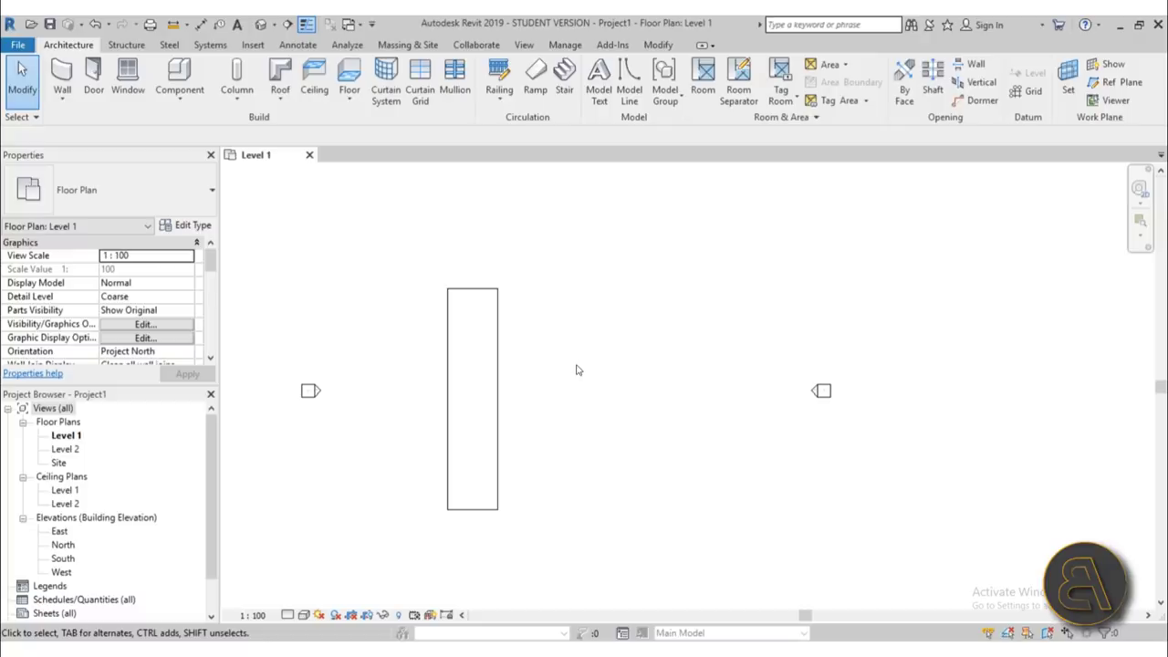
Step: Create a narrow four-point toposurface at elevation 0.0 beside the floor, finishing it in the Site plan
{"action": "left_click", "coordinate": [399, 48]}
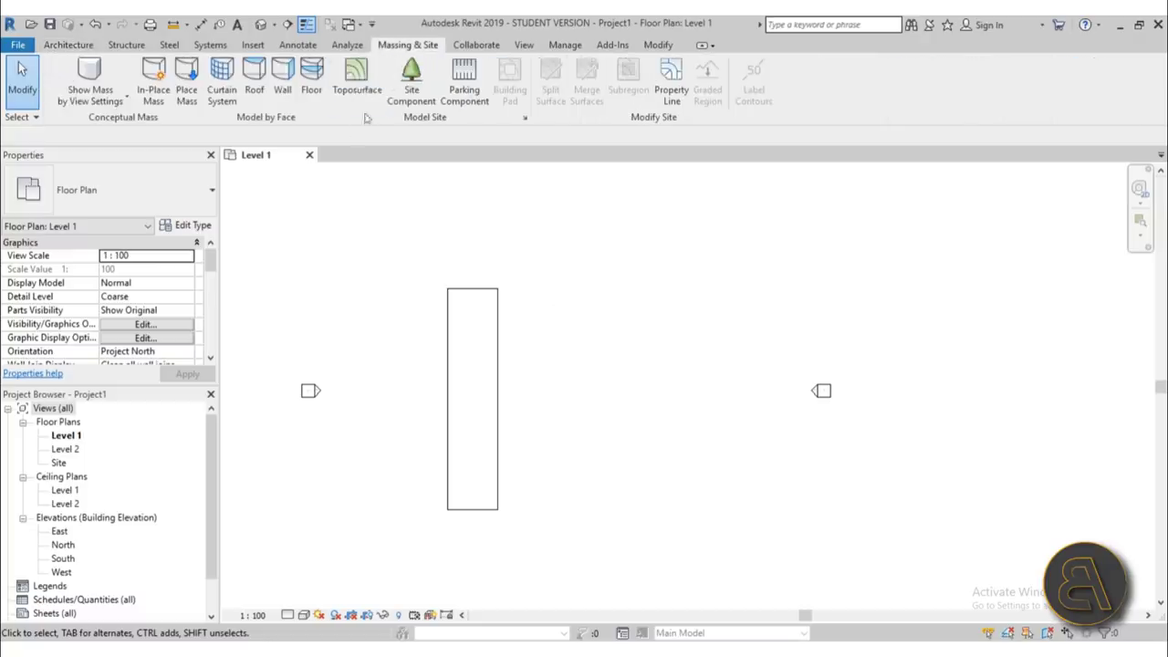
{"action": "left_click", "coordinate": [357, 78]}
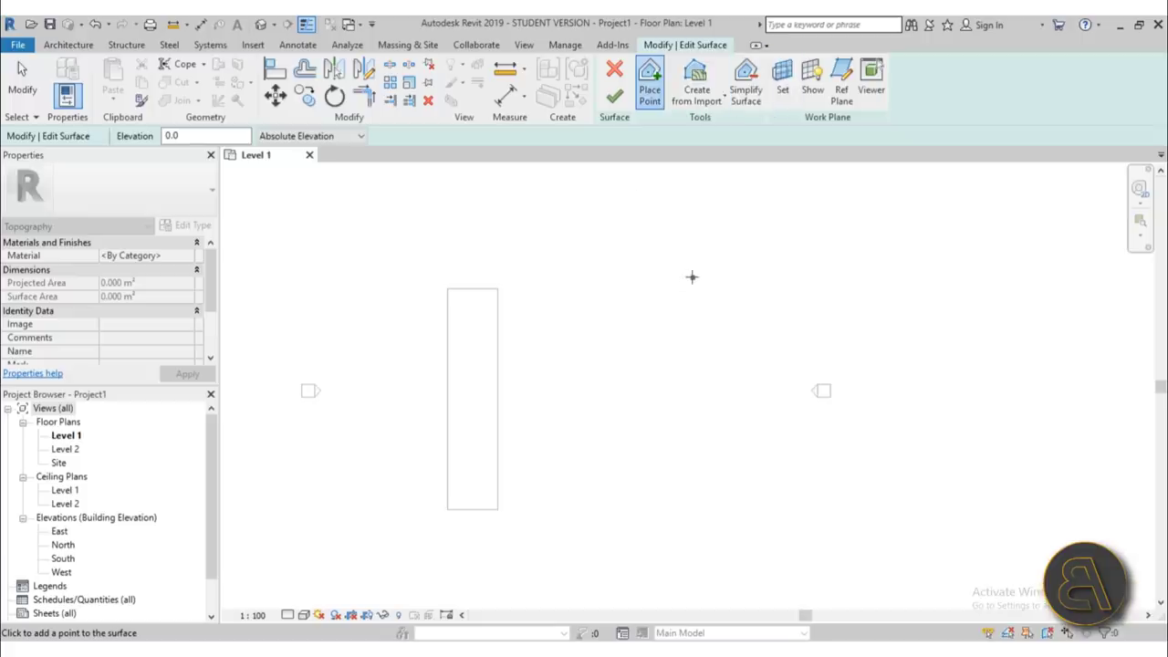
{"action": "left_click", "coordinate": [636, 274]}
{"action": "left_click", "coordinate": [565, 509]}
{"action": "left_click", "coordinate": [626, 515]}
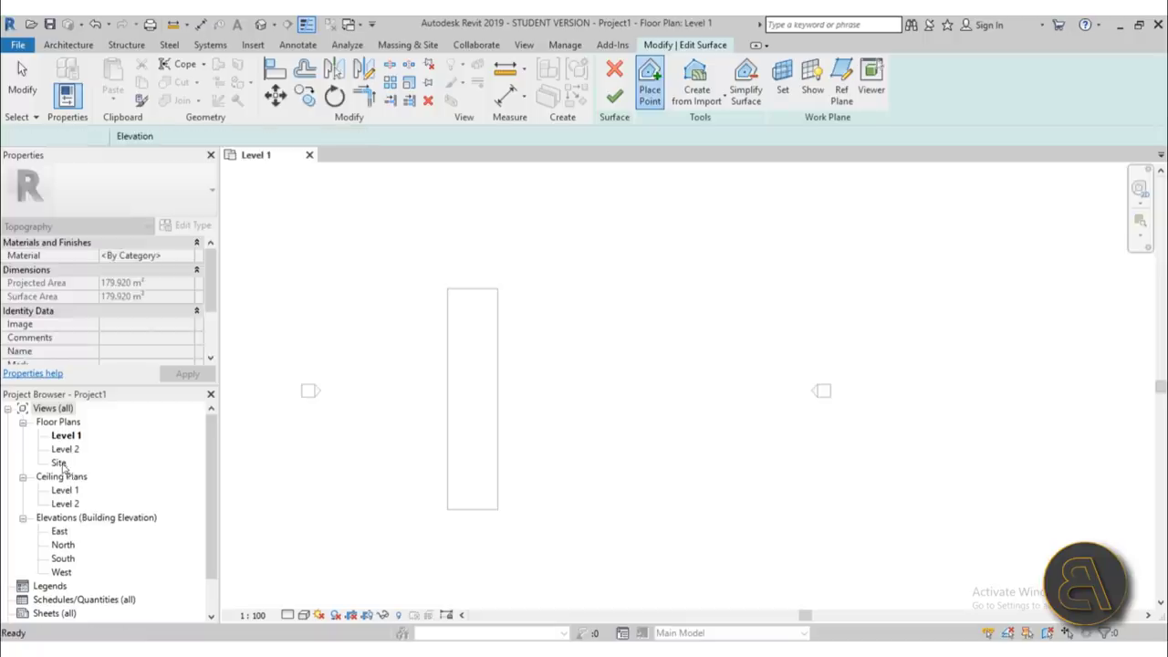
{"action": "double_click", "coordinate": [60, 462]}
{"action": "scroll", "coordinate": [639, 420], "scroll_direction": "up", "scroll_amount": 2}
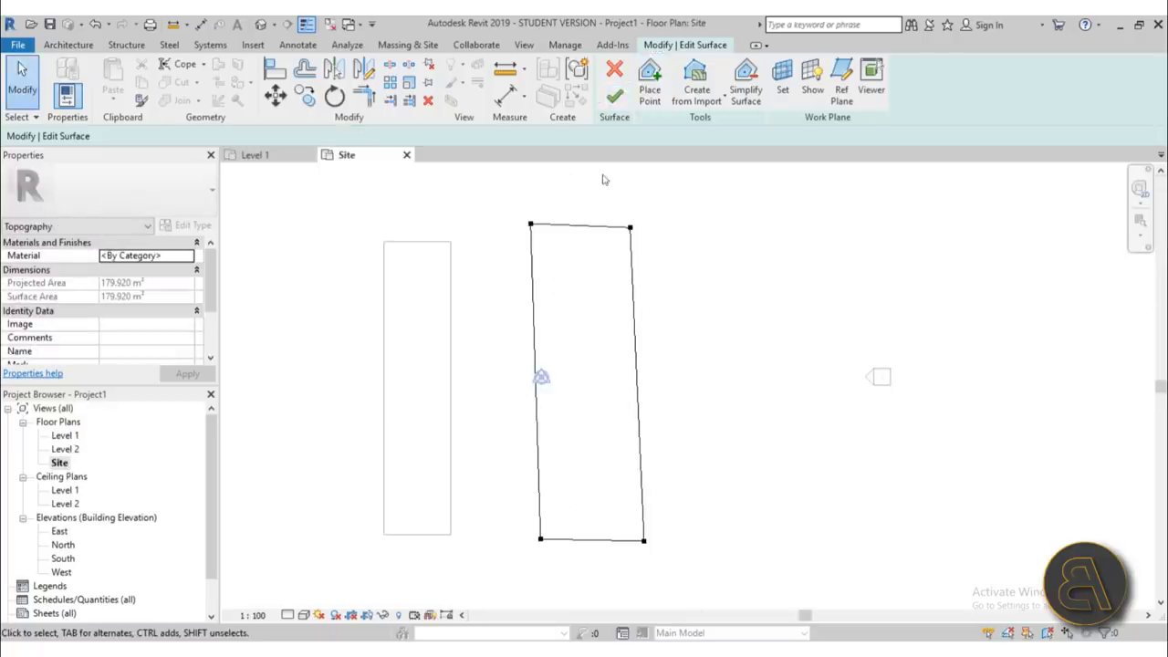
{"action": "left_click", "coordinate": [614, 95]}
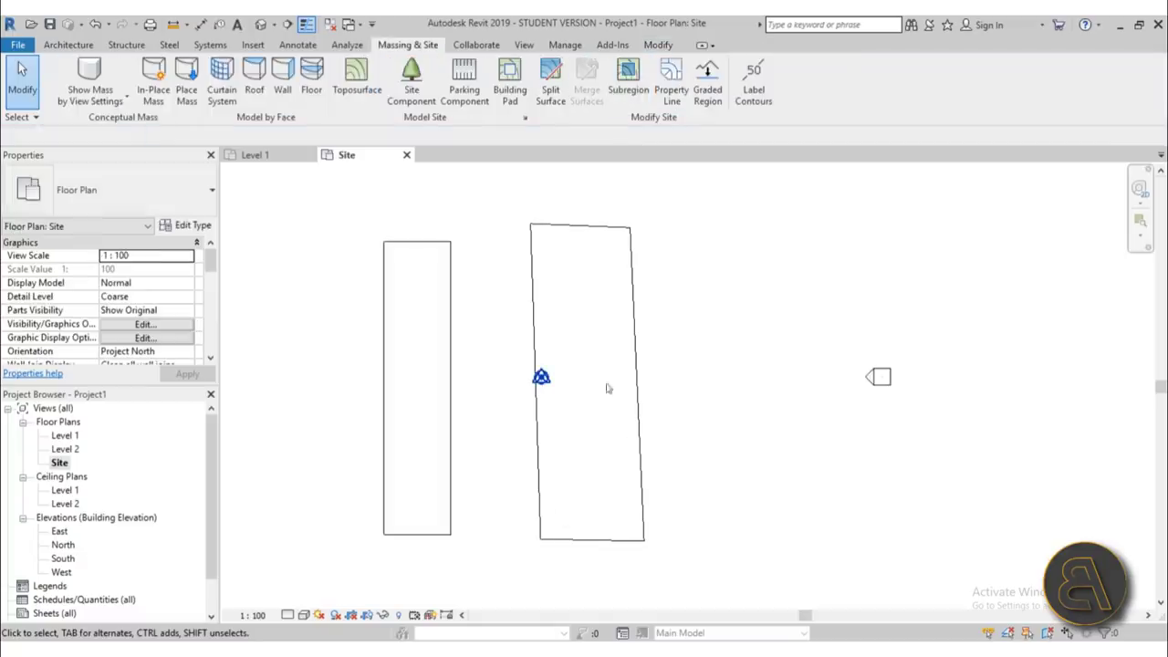
Step: Open the default 3D view to show the floor and the toposurface together
{"action": "left_click", "coordinate": [642, 418]}
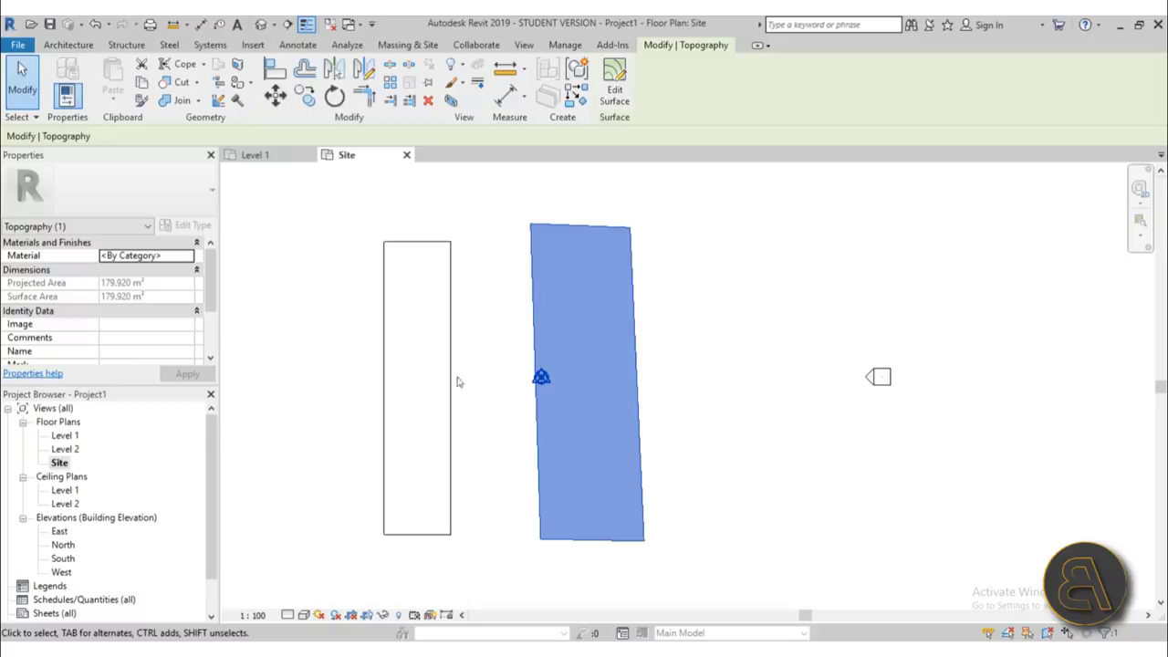
{"action": "left_click", "coordinate": [260, 25]}
{"action": "middle_click_drag", "start_coordinate": [730, 538], "coordinate": [746, 492], "text": "shift"}
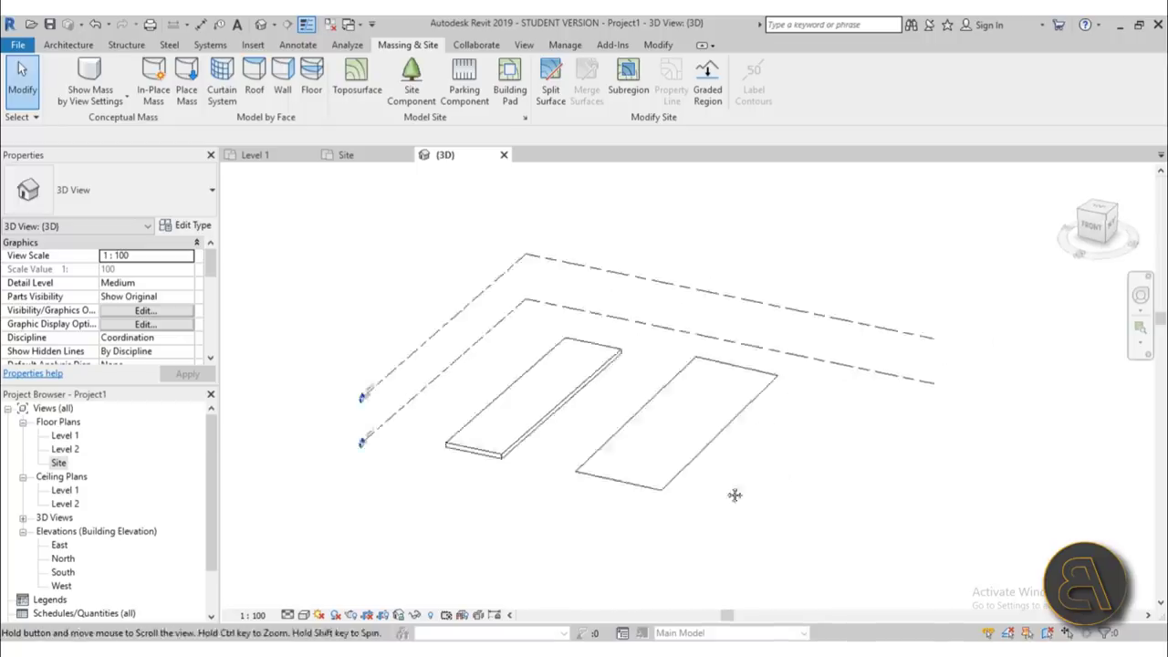
{"action": "scroll", "coordinate": [511, 453], "scroll_direction": "up", "scroll_amount": 3}
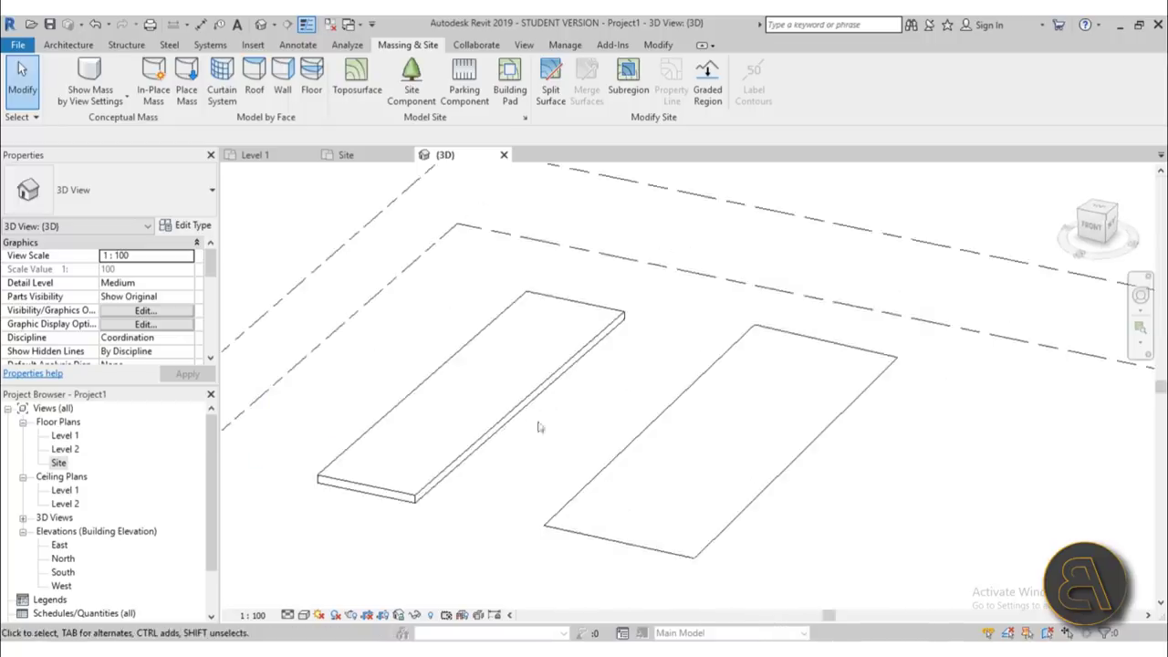
{"action": "left_click", "coordinate": [465, 456]}
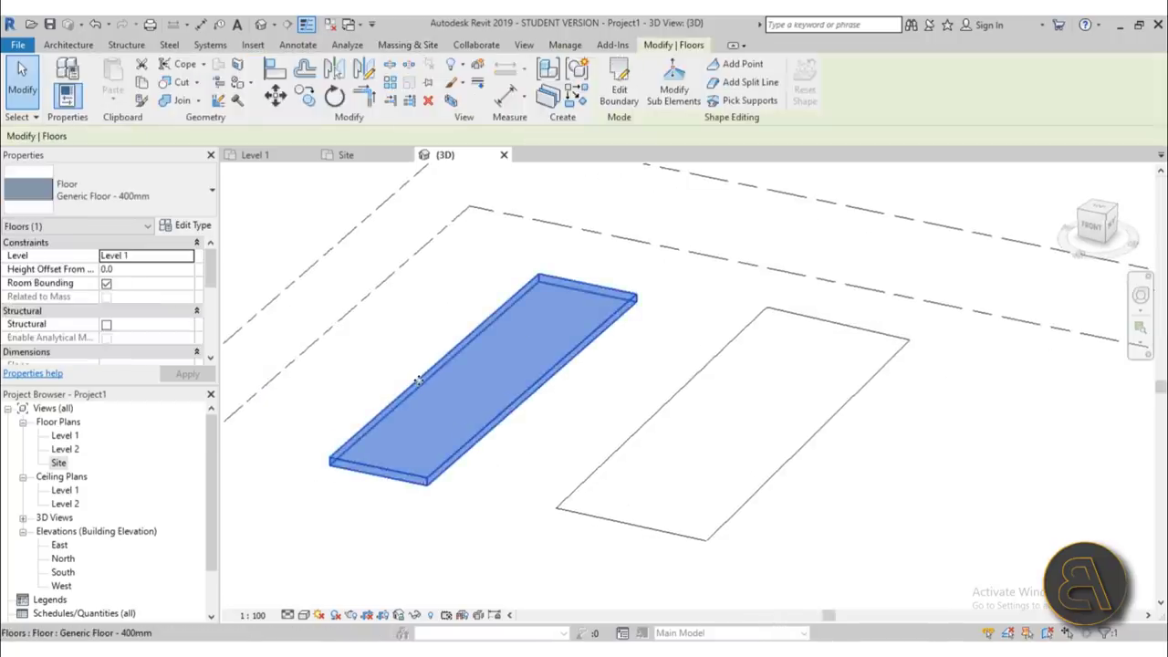
{"action": "left_click", "coordinate": [333, 234]}
{"action": "left_click", "coordinate": [657, 46]}
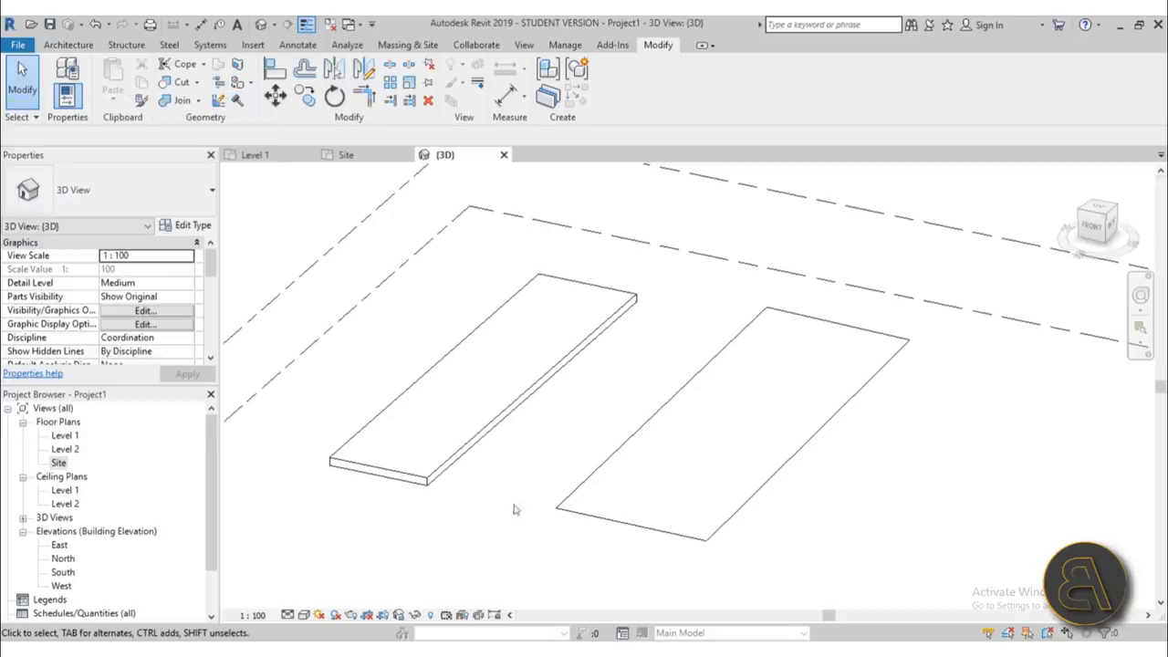
{"action": "left_click", "coordinate": [457, 447]}
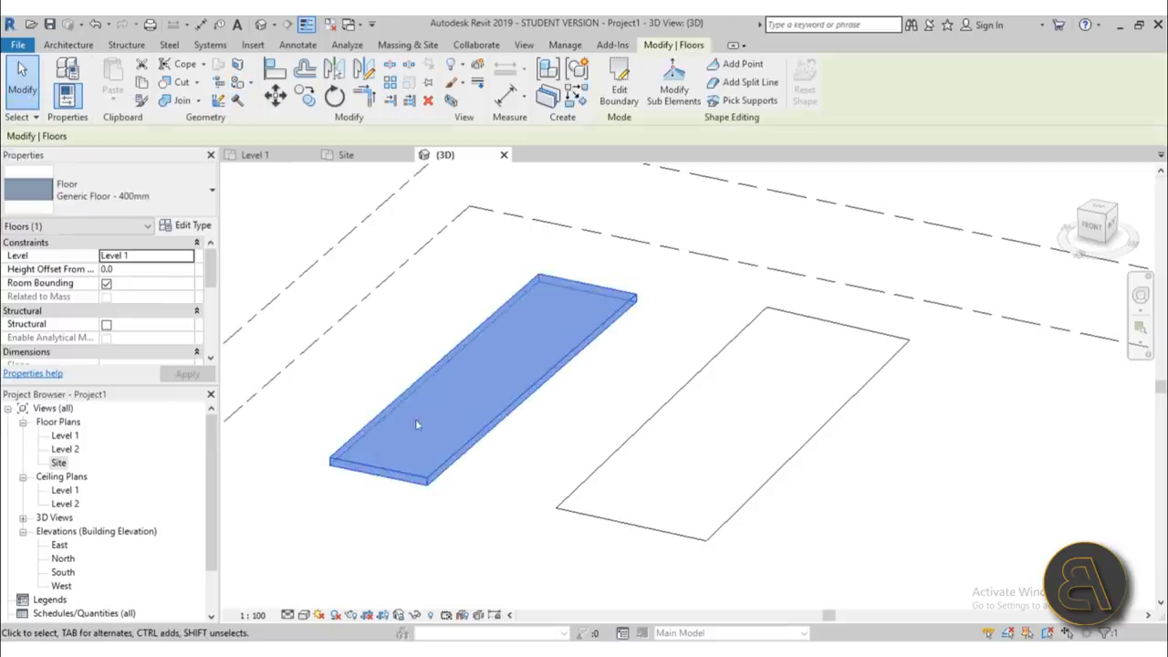
{"action": "key", "text": "Escape"}
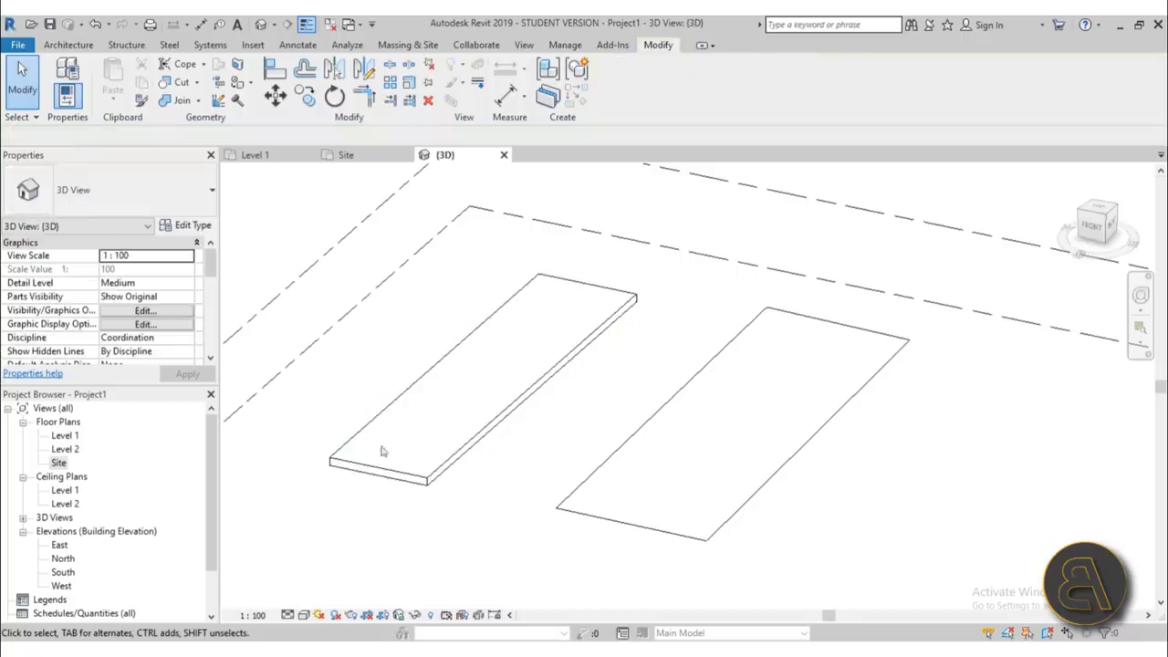
Step: Change the 3D view's visual style from hidden lines to a realistic display of the surface materials
{"action": "left_click", "coordinate": [304, 615]}
{"action": "left_click", "coordinate": [331, 584]}
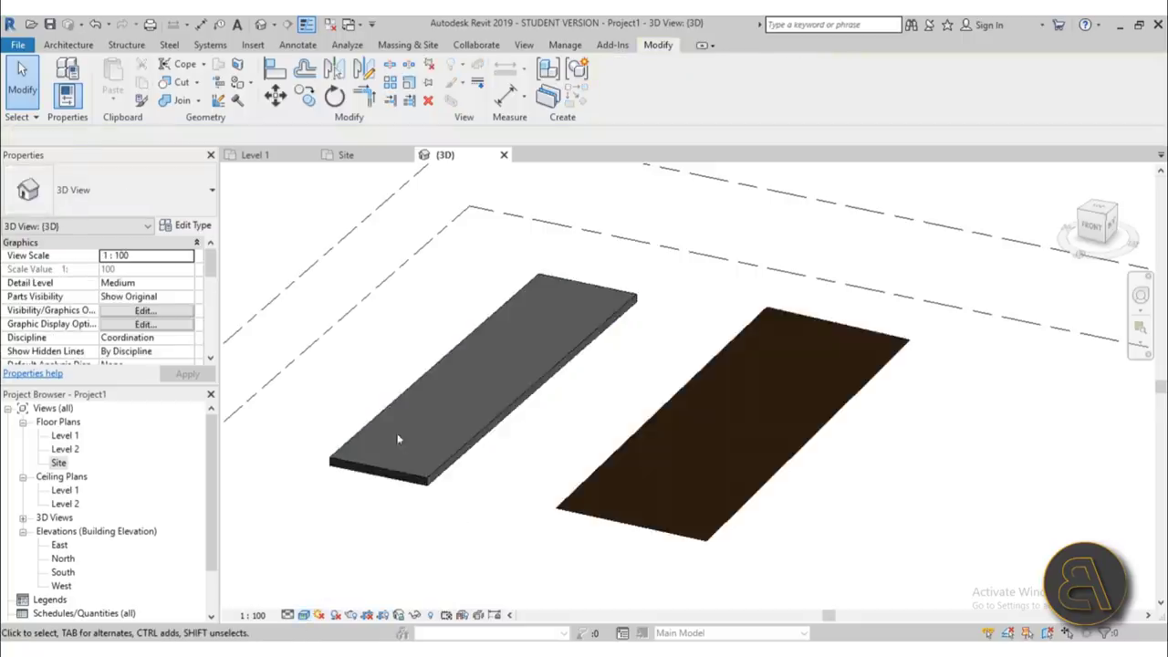
{"action": "scroll", "coordinate": [398, 440], "scroll_direction": "up", "scroll_amount": 3}
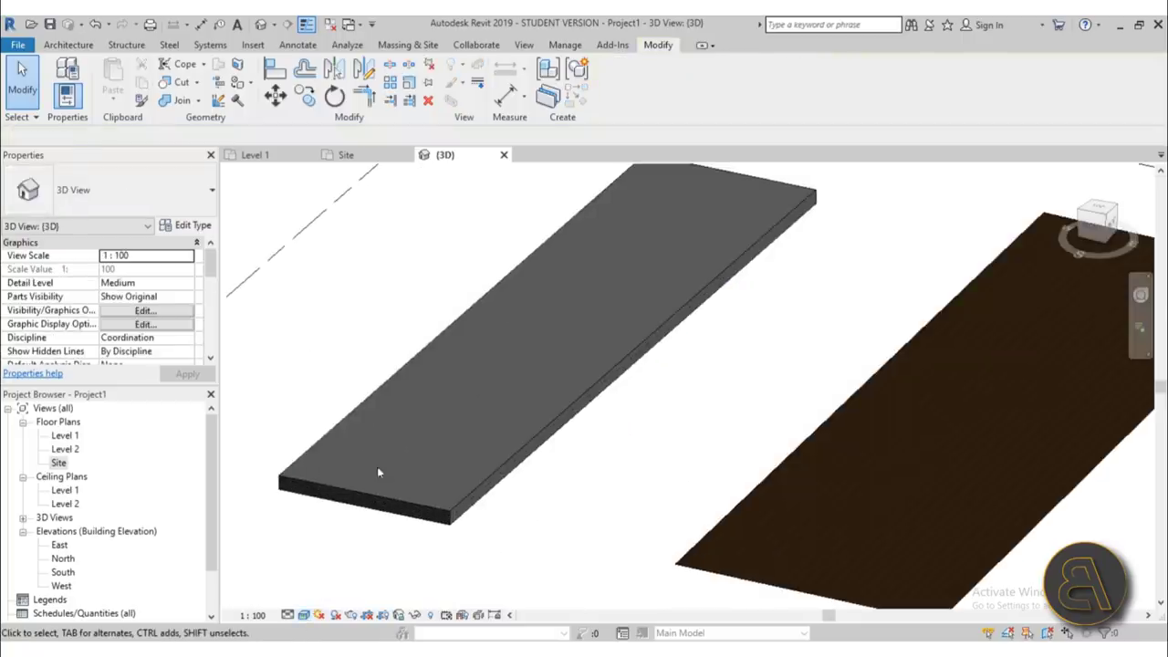
Step: Try painting the floor's whole top face with the second Gypsum Wall Board material found by searching for "white", and undo it
{"action": "left_click", "coordinate": [239, 82]}
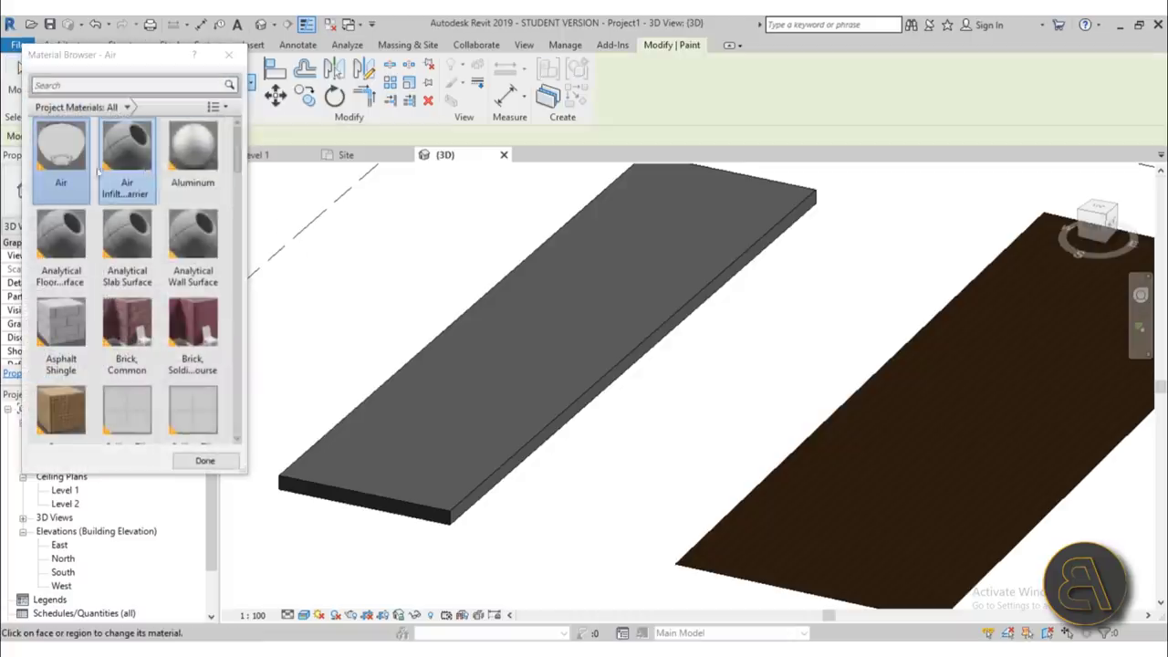
{"action": "left_click", "coordinate": [80, 86]}
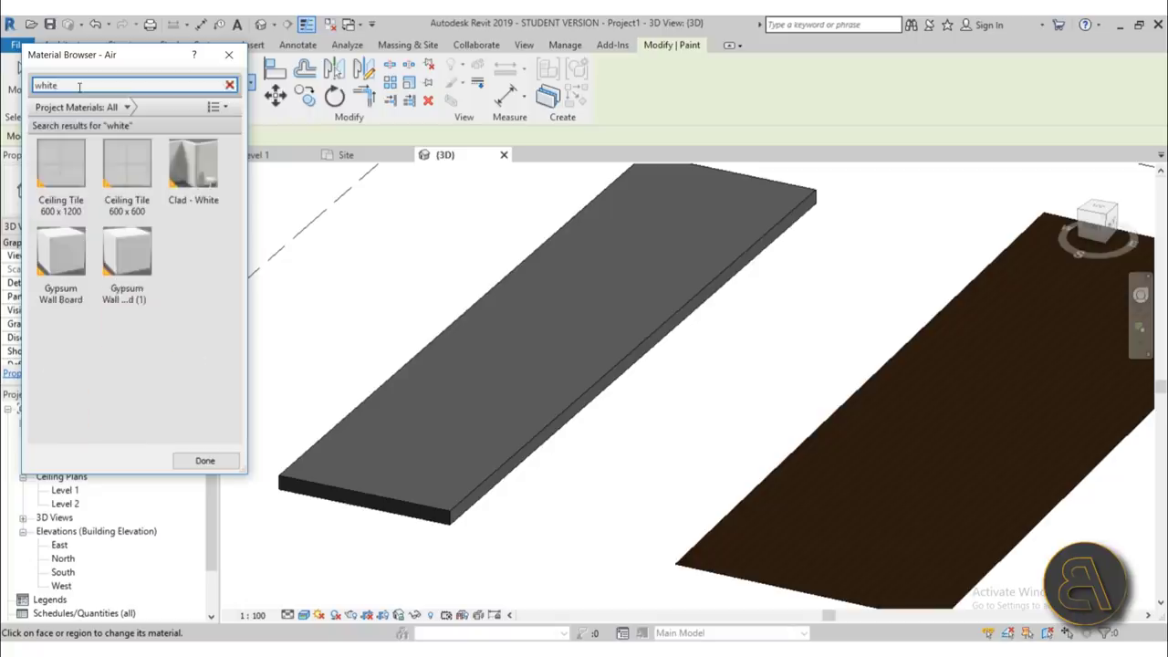
{"action": "left_click", "coordinate": [127, 260]}
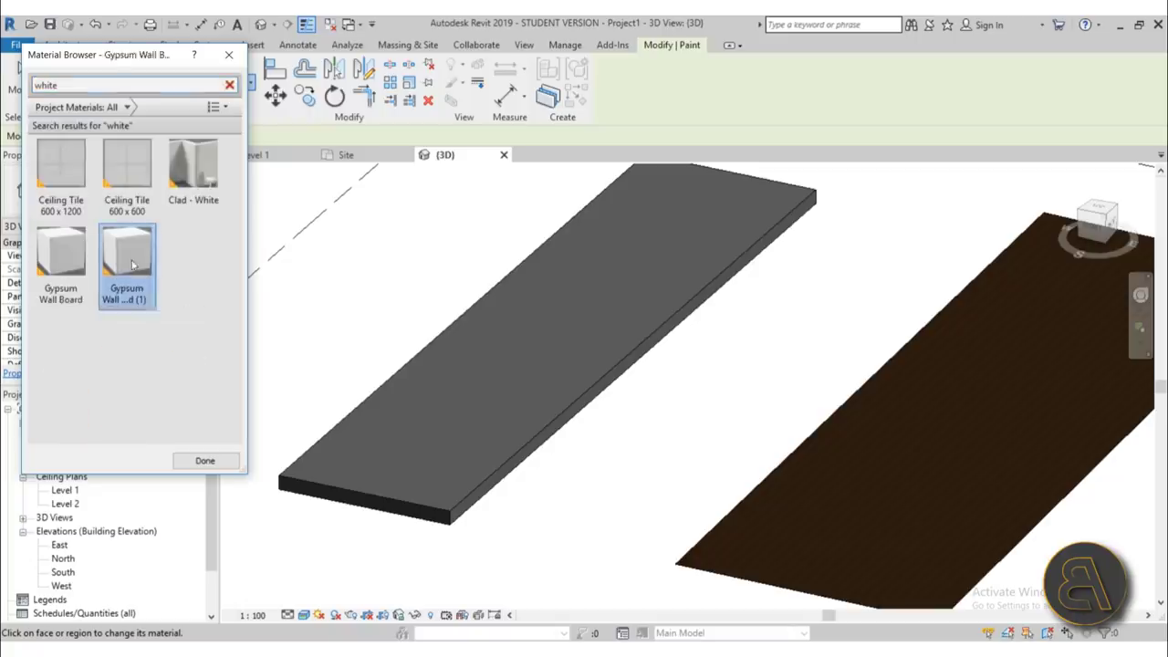
{"action": "left_click", "coordinate": [422, 376]}
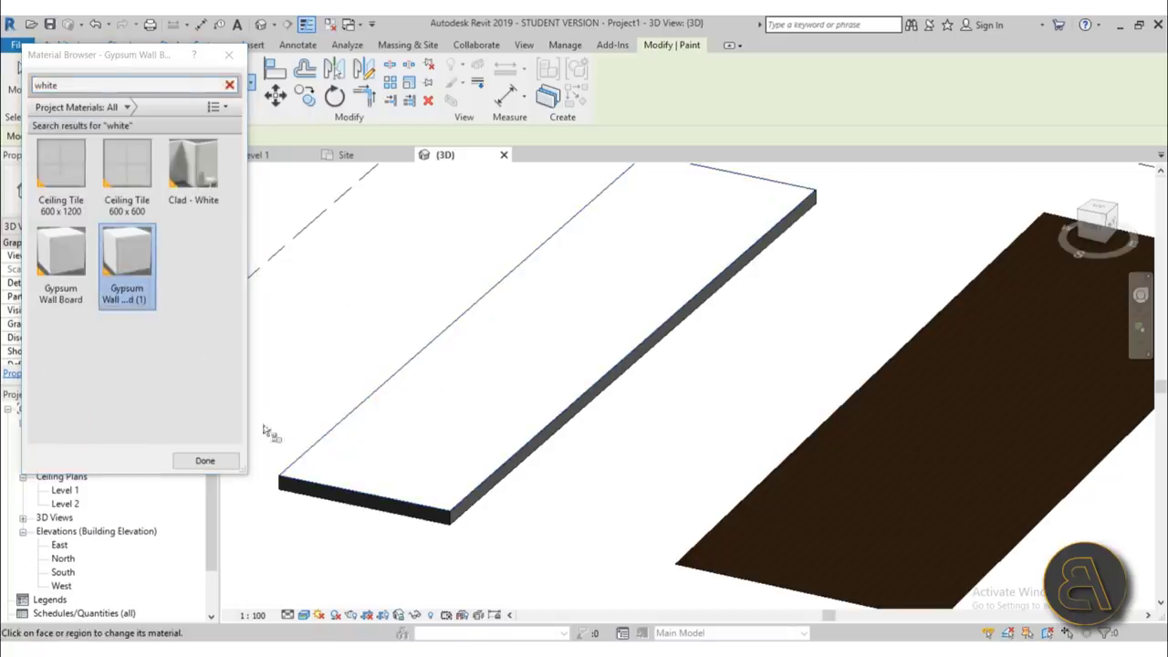
{"action": "left_click", "coordinate": [229, 55]}
{"action": "left_click", "coordinate": [95, 24]}
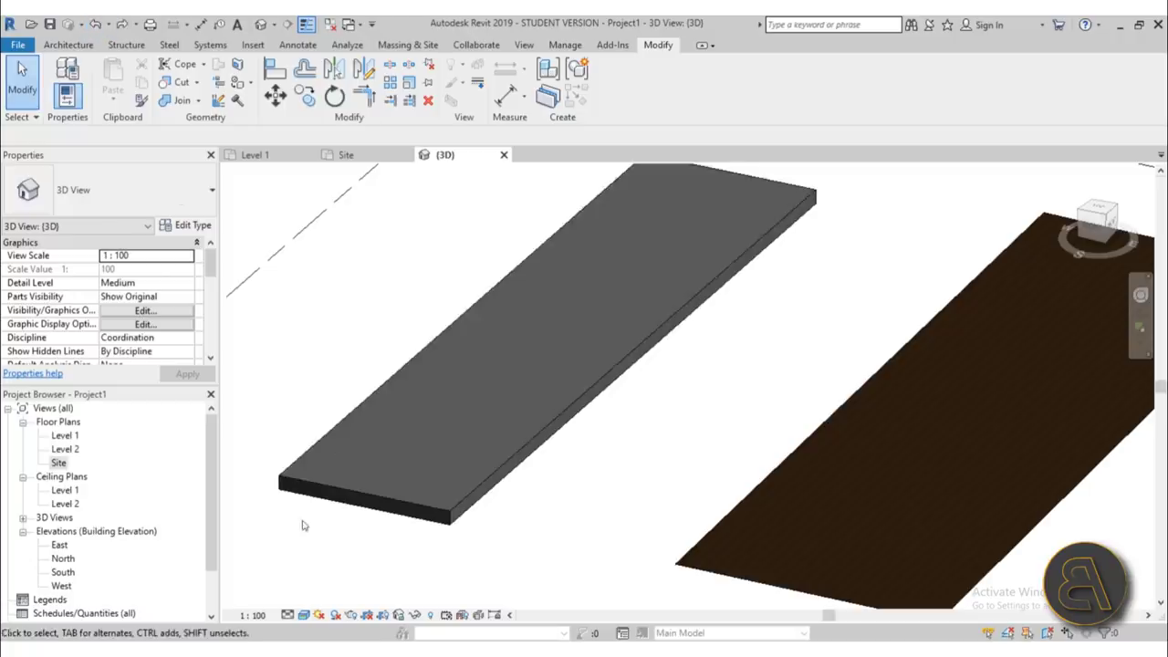
Step: Start a Split Face on the floor's top face and sketch a thin lengthwise rectangle as a lane marking near its front end
{"action": "mouse_move", "coordinate": [635, 290]}
{"action": "middle_mouse_down"}
{"action": "mouse_move", "coordinate": [610, 317]}
{"action": "mouse_move", "coordinate": [632, 292]}
{"action": "middle_mouse_up"}
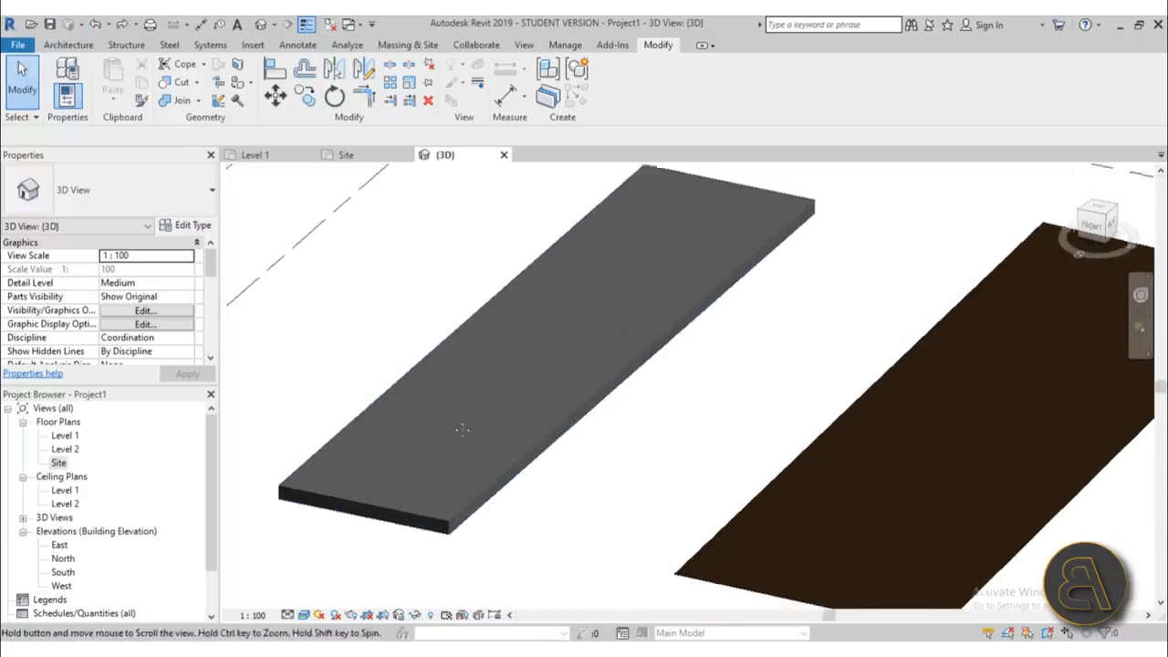
{"action": "left_click", "coordinate": [239, 66]}
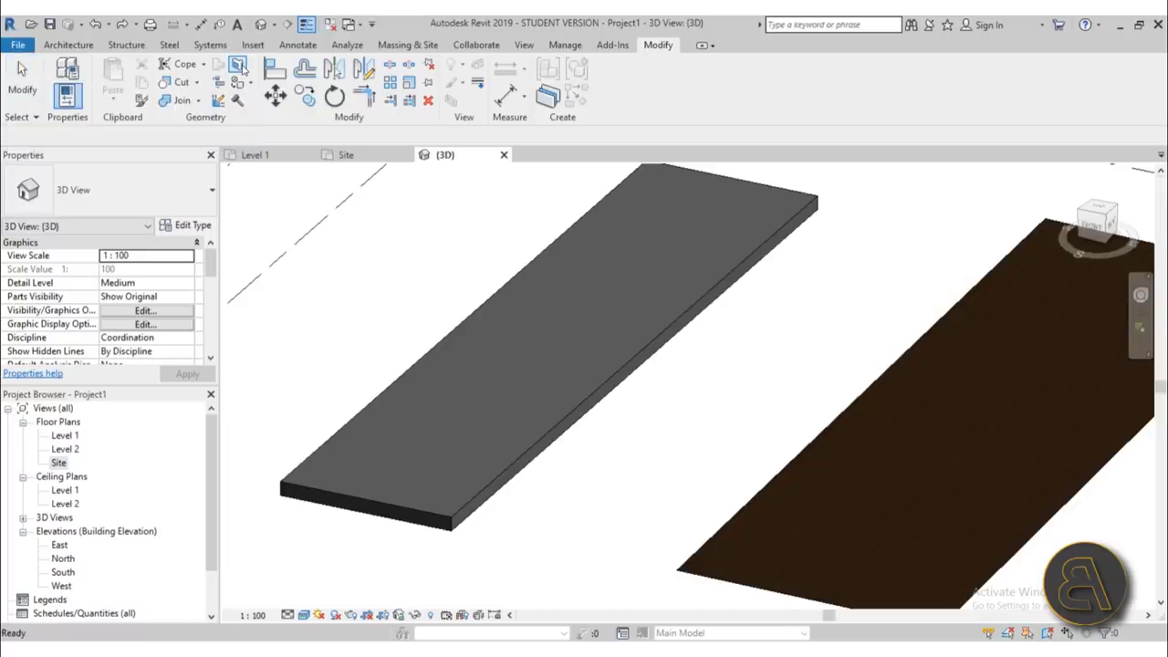
{"action": "left_click", "coordinate": [465, 524]}
{"action": "scroll", "coordinate": [465, 524], "scroll_direction": "up", "scroll_amount": 2}
{"action": "left_click", "coordinate": [656, 65]}
{"action": "left_click", "coordinate": [404, 497]}
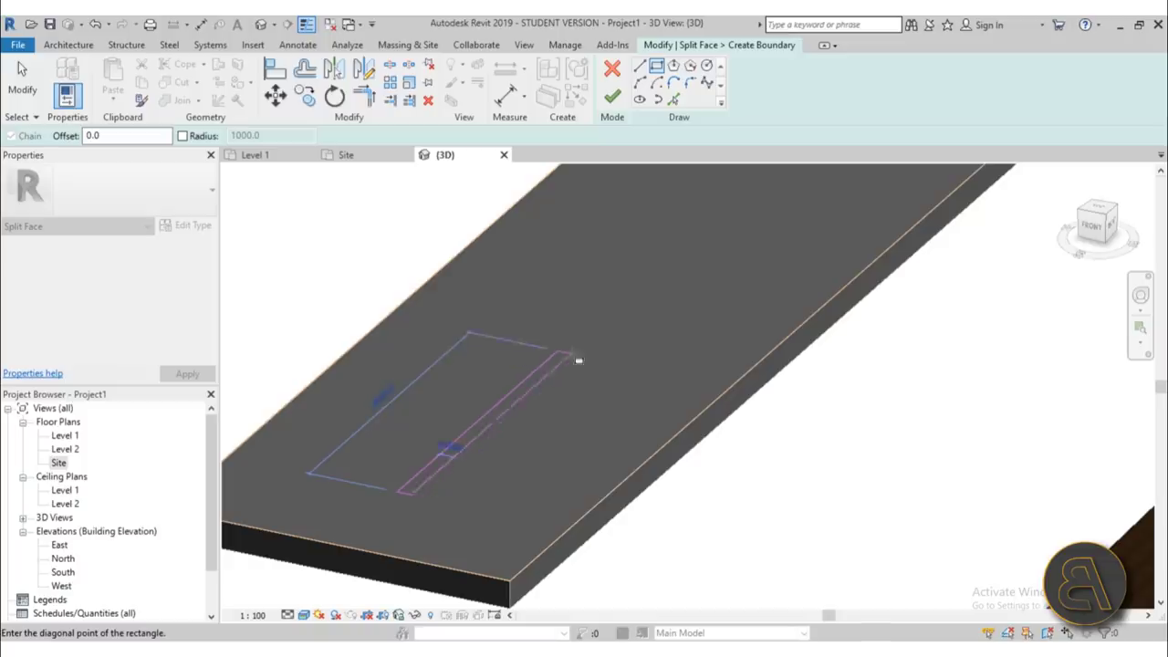
{"action": "left_click", "coordinate": [575, 357]}
Step: Try to include a second thin rectangle in line with the first in the same split sketch, and delete it
{"action": "middle_click_drag", "start_coordinate": [651, 308], "coordinate": [443, 429]}
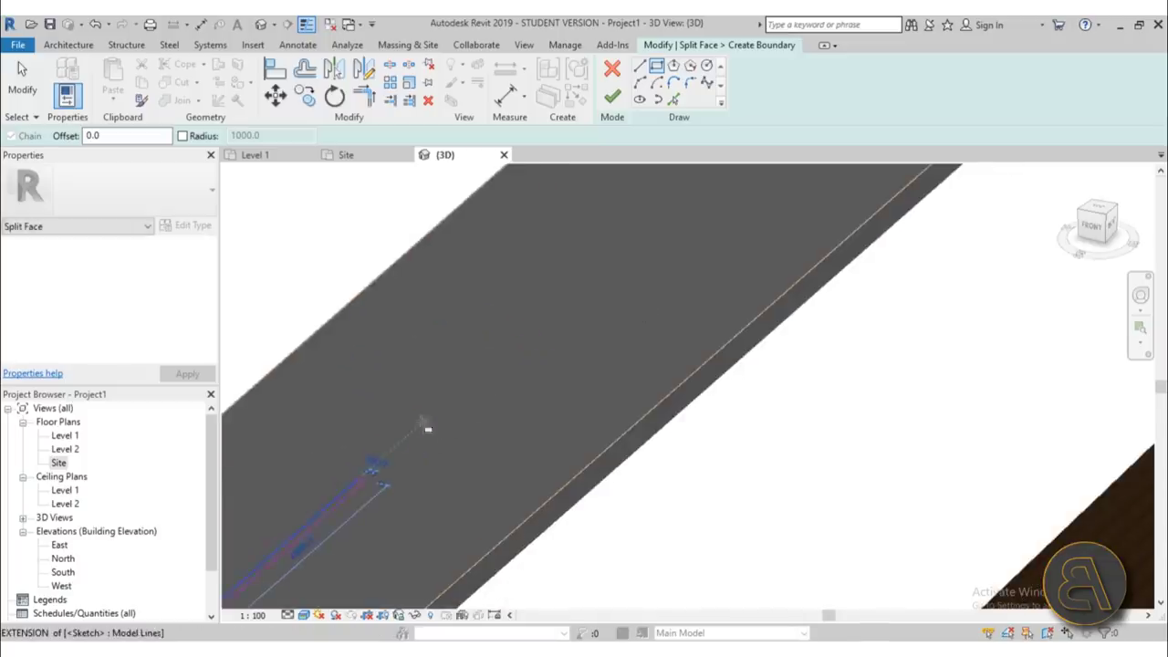
{"action": "left_click", "coordinate": [424, 421]}
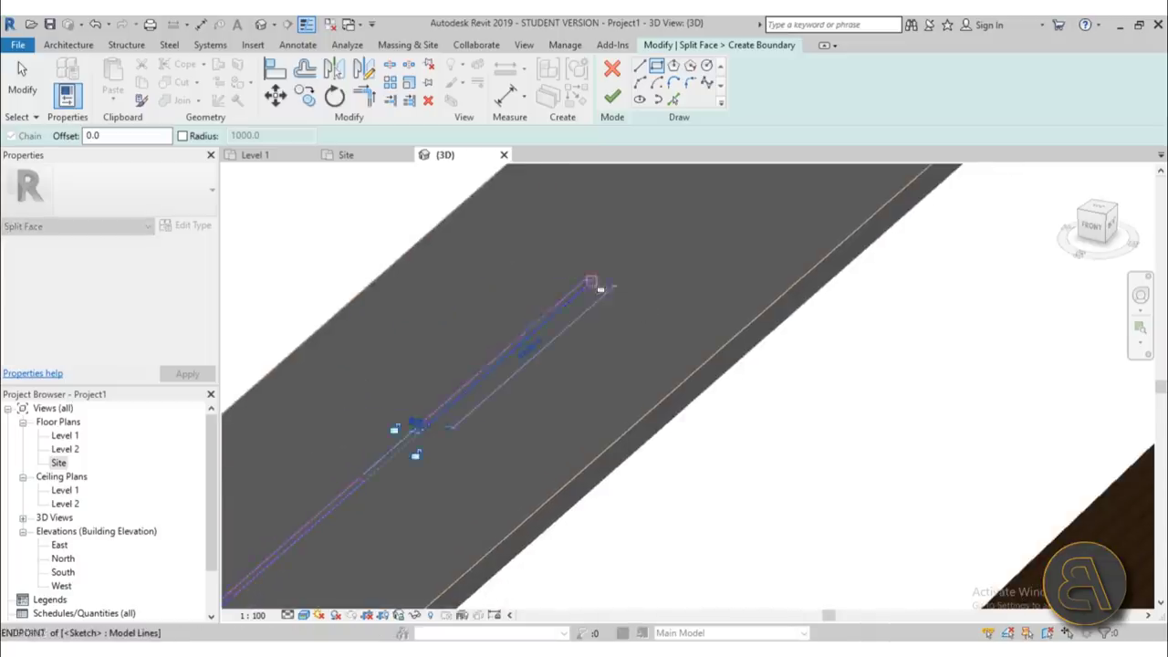
{"action": "left_click", "coordinate": [600, 289]}
{"action": "left_click", "coordinate": [612, 97]}
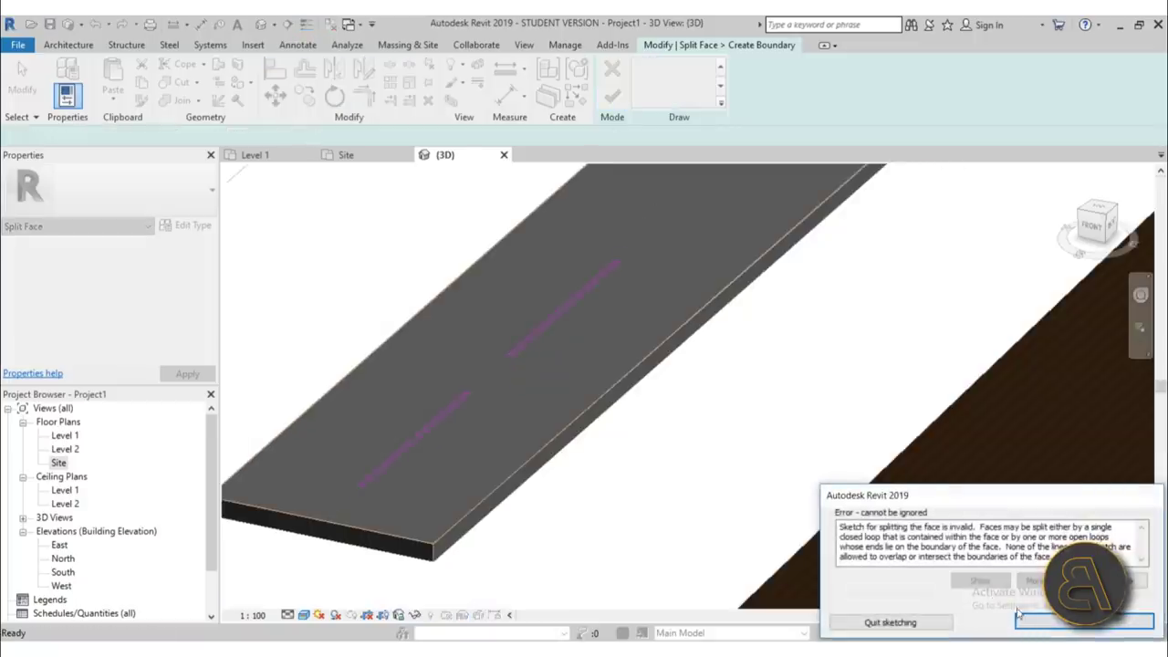
{"action": "left_click", "coordinate": [1017, 614]}
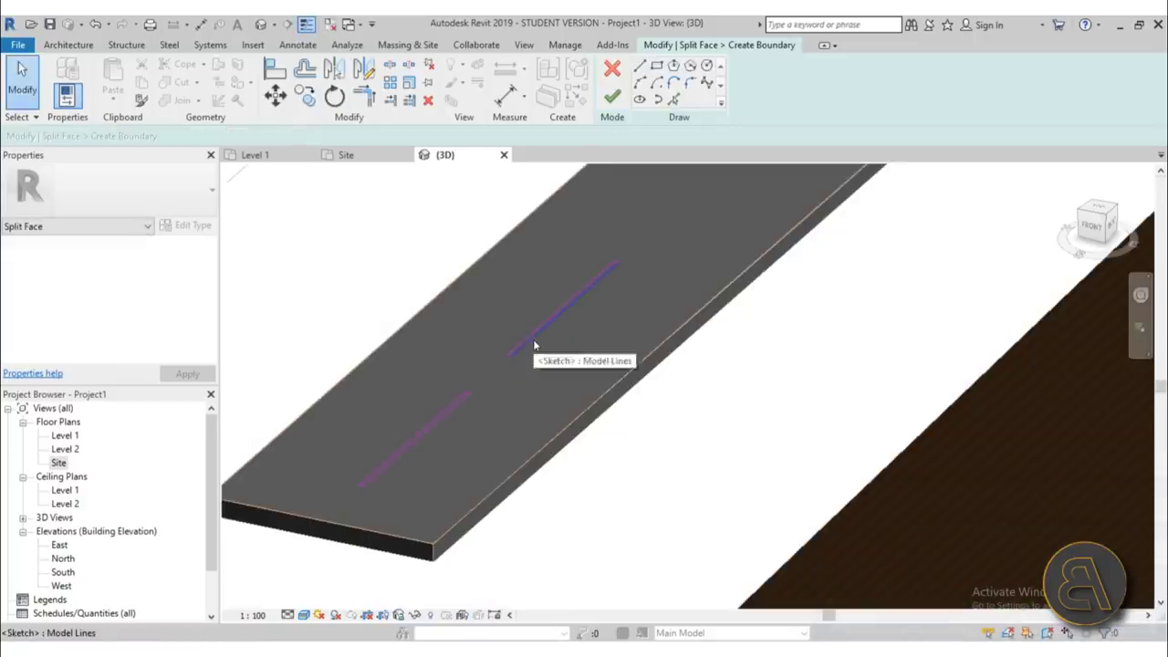
{"action": "left_click", "coordinate": [535, 343]}
{"action": "key", "text": "Delete"}
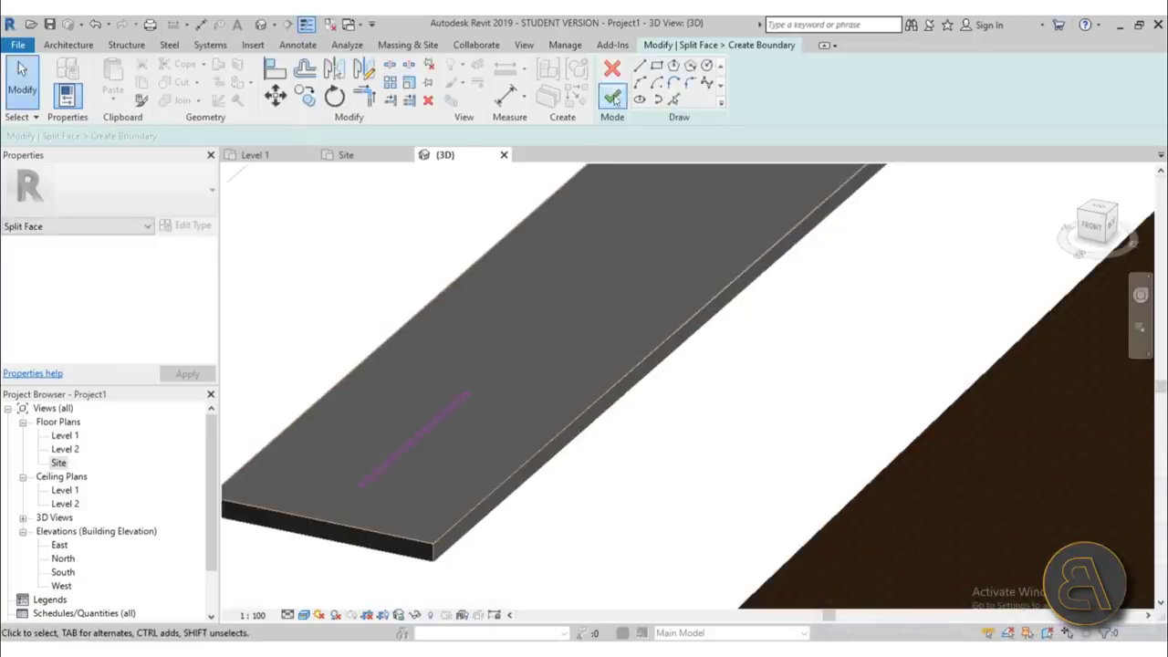
Step: Finish the face split with the single thin rectangle and clear the selection
{"action": "left_click", "coordinate": [612, 97]}
{"action": "scroll", "coordinate": [405, 468], "scroll_direction": "up", "scroll_amount": 2}
{"action": "scroll", "coordinate": [472, 479], "scroll_direction": "down", "scroll_amount": 1}
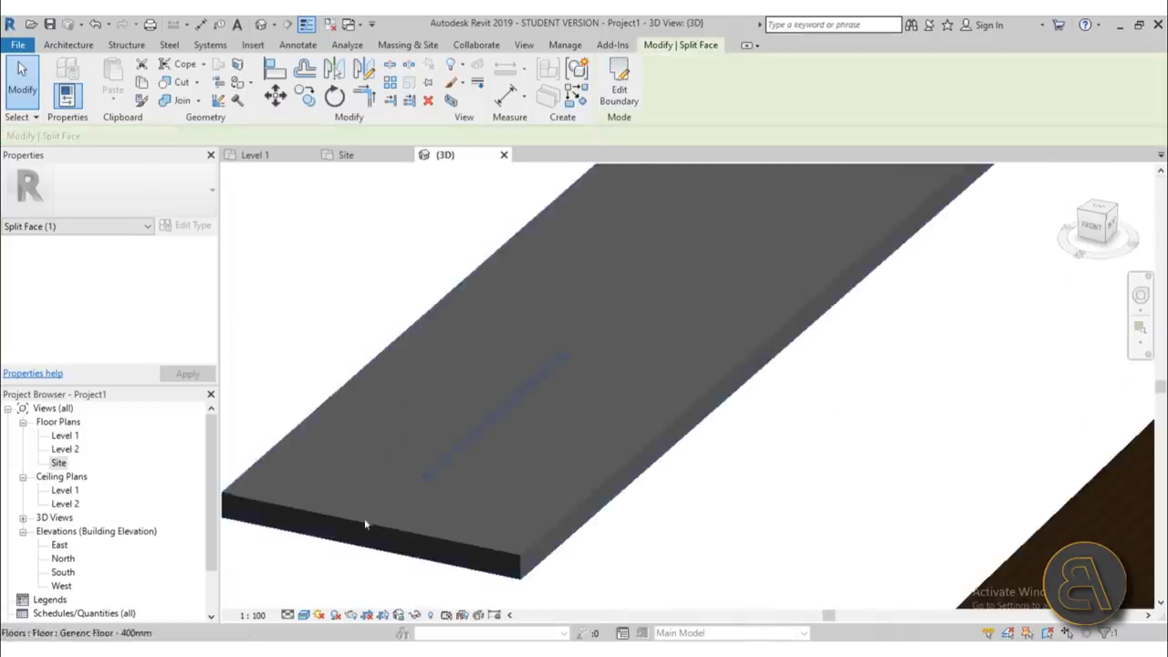
{"action": "left_click", "coordinate": [367, 290]}
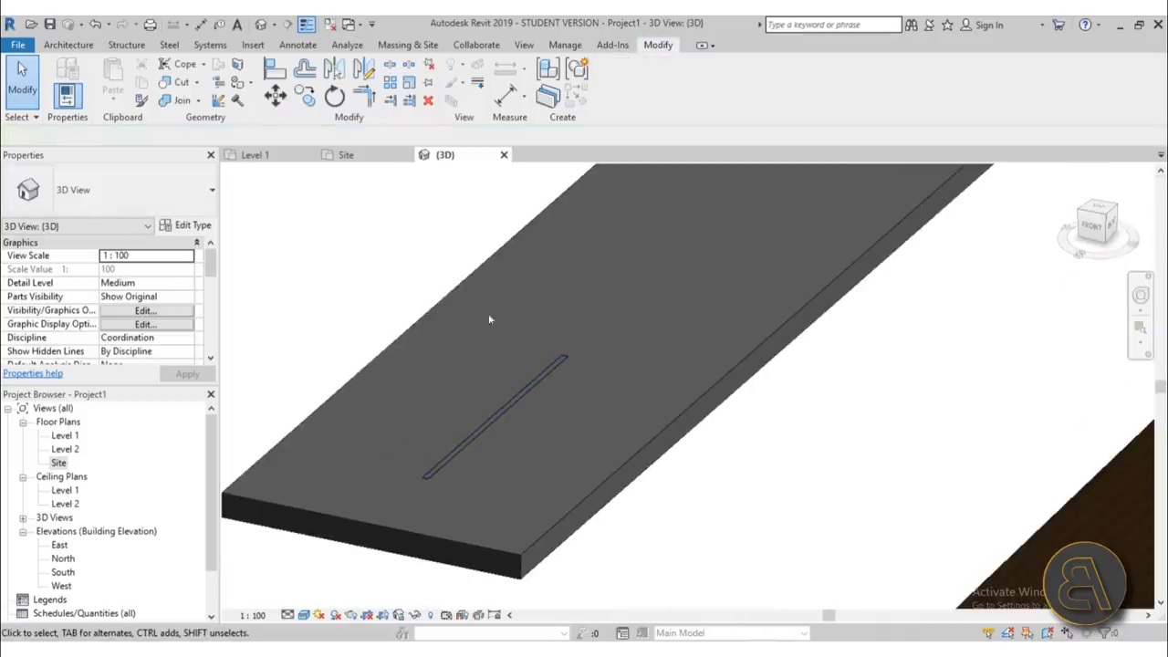
Step: Try painting the floor's top face around the thin strip with the Air material, and undo it
{"action": "left_click", "coordinate": [236, 82]}
{"action": "scroll", "coordinate": [484, 477], "scroll_direction": "up", "scroll_amount": 3}
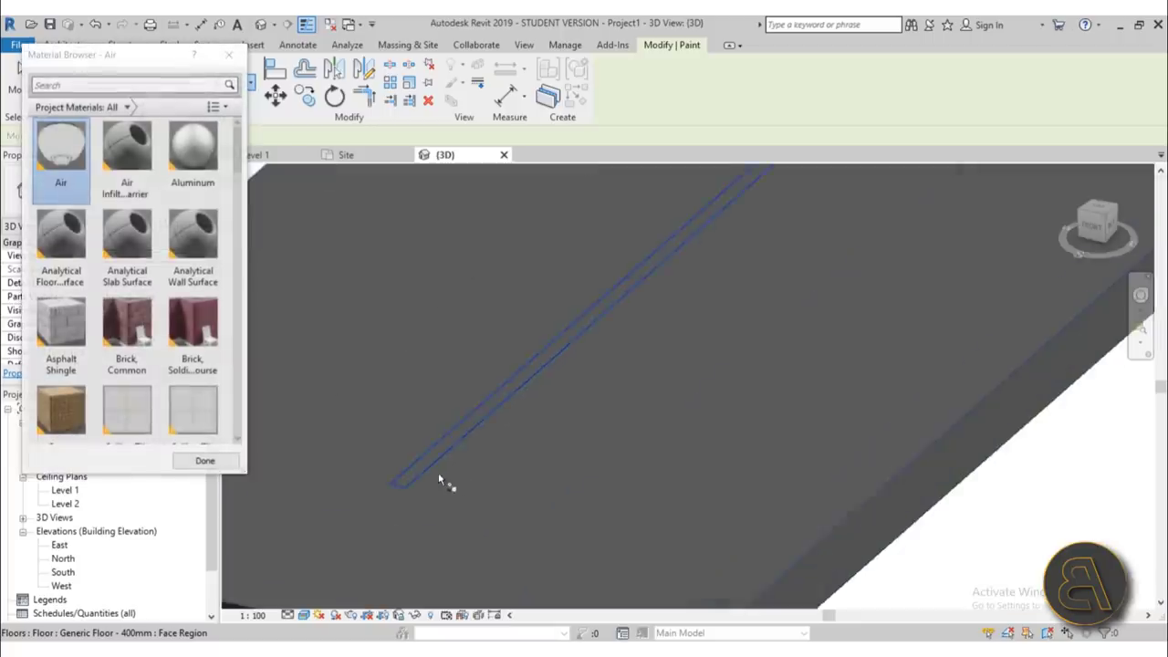
{"action": "left_click", "coordinate": [425, 482]}
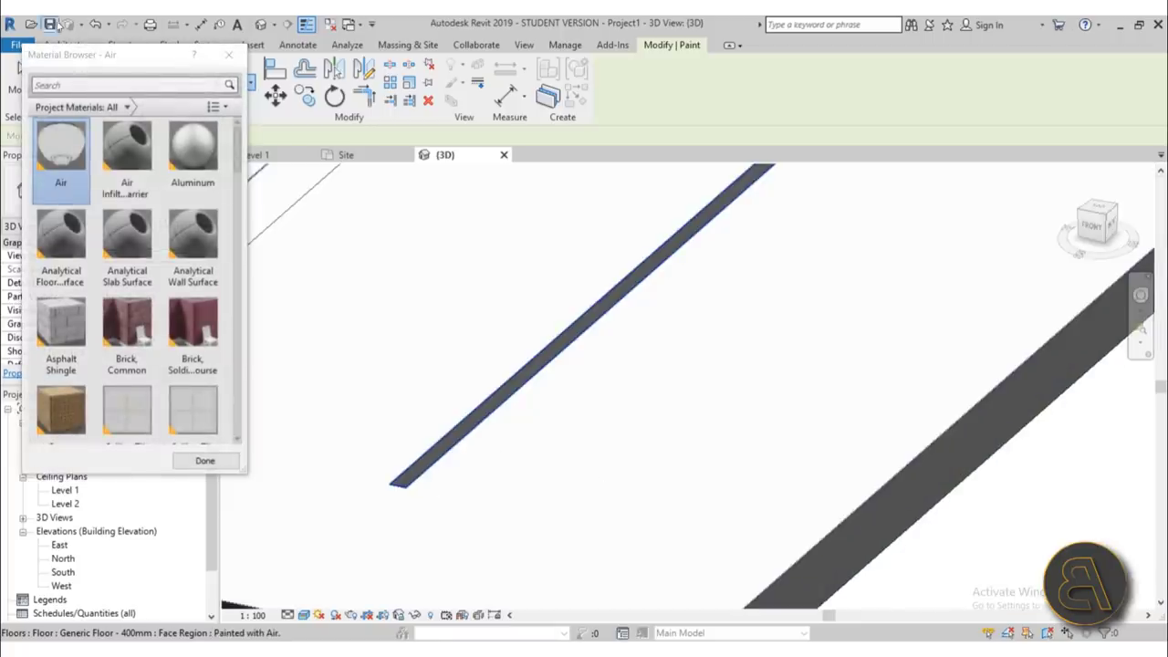
{"action": "left_click", "coordinate": [94, 24]}
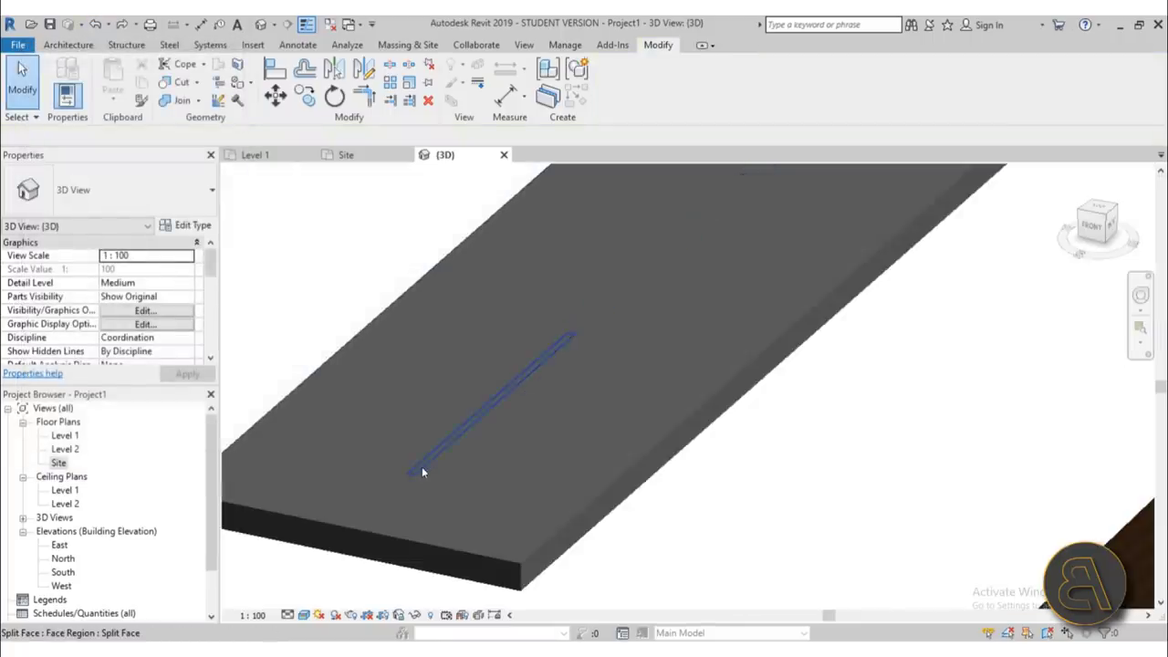
{"action": "left_click", "coordinate": [422, 472]}
{"action": "left_click", "coordinate": [282, 229]}
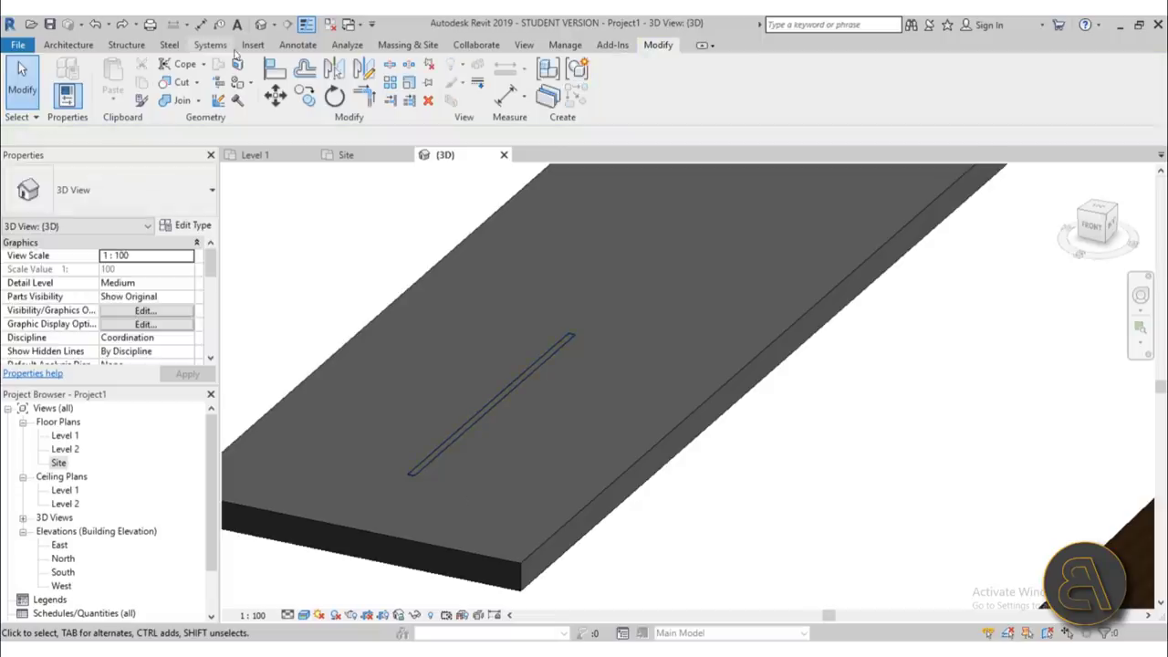
Step: Start another Split Face at the thin strip on the floor and finish it without sketching any lines
{"action": "left_click", "coordinate": [238, 64]}
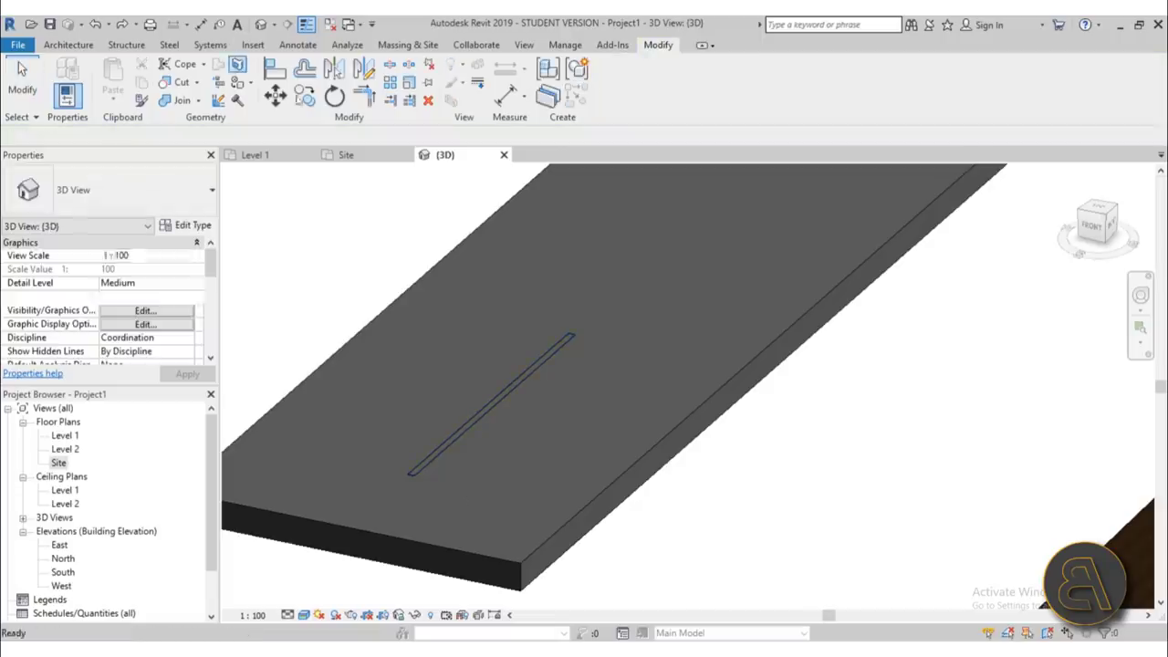
{"action": "left_click", "coordinate": [438, 454]}
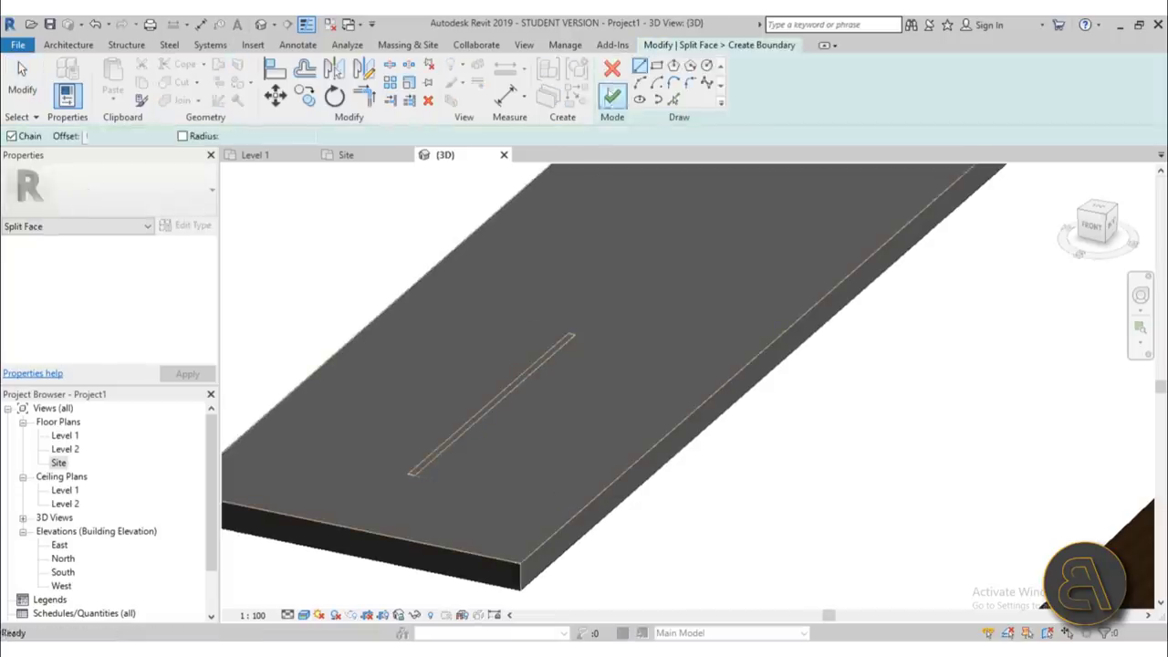
{"action": "left_click", "coordinate": [613, 95]}
Step: Paint the thin lane-marking strip with the first Gypsum Wall Board material found by searching for "whi", and leave the Paint tool
{"action": "left_click", "coordinate": [239, 83]}
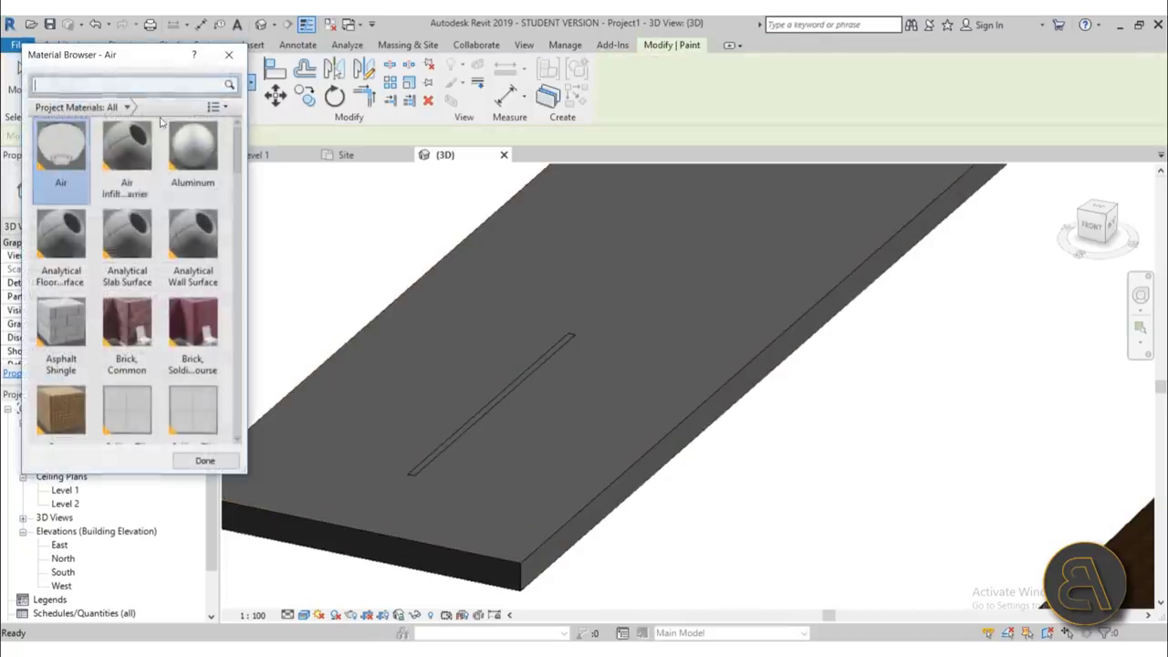
{"action": "left_click", "coordinate": [111, 81]}
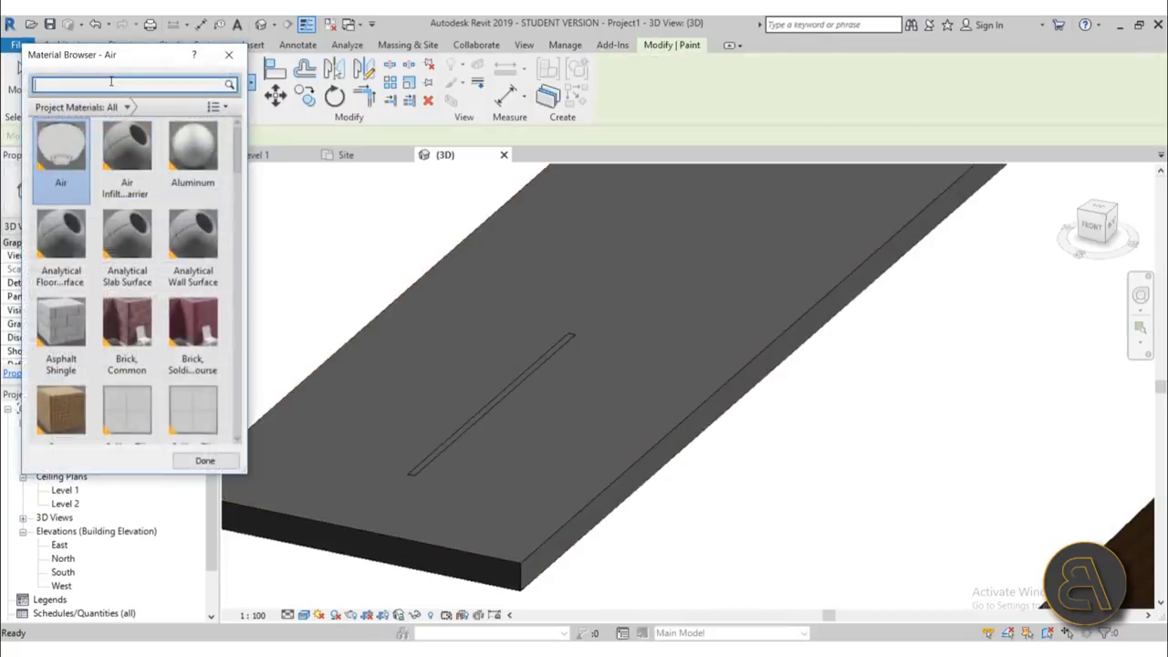
{"action": "type", "text": "whi"}
{"action": "left_click", "coordinate": [60, 255]}
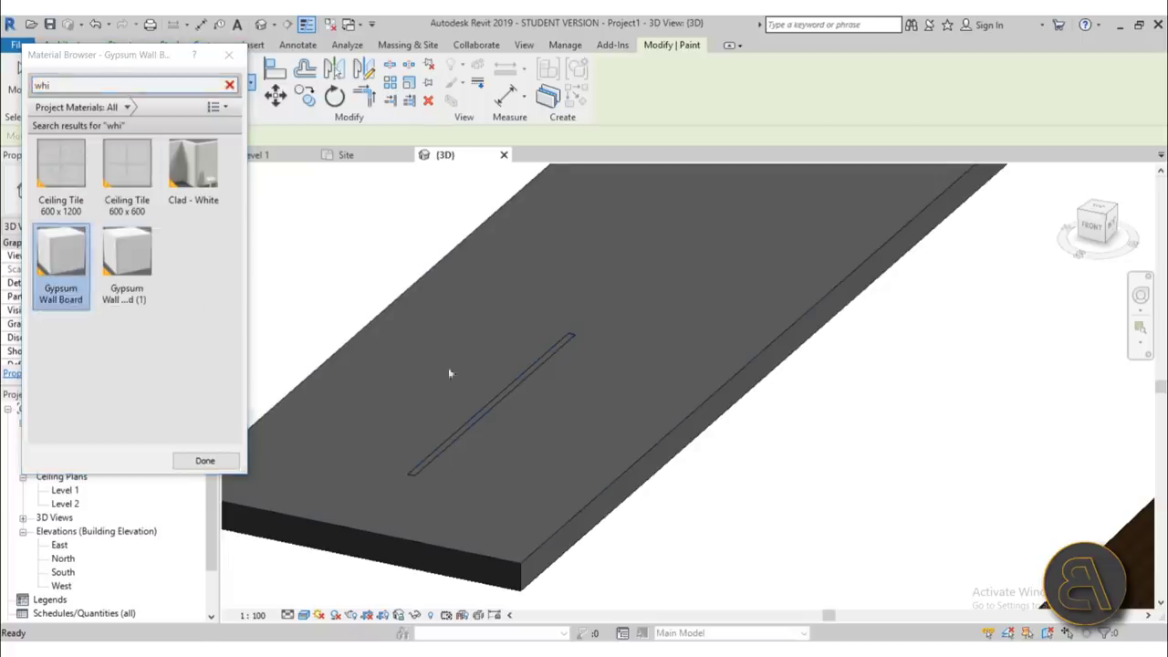
{"action": "left_click", "coordinate": [457, 433]}
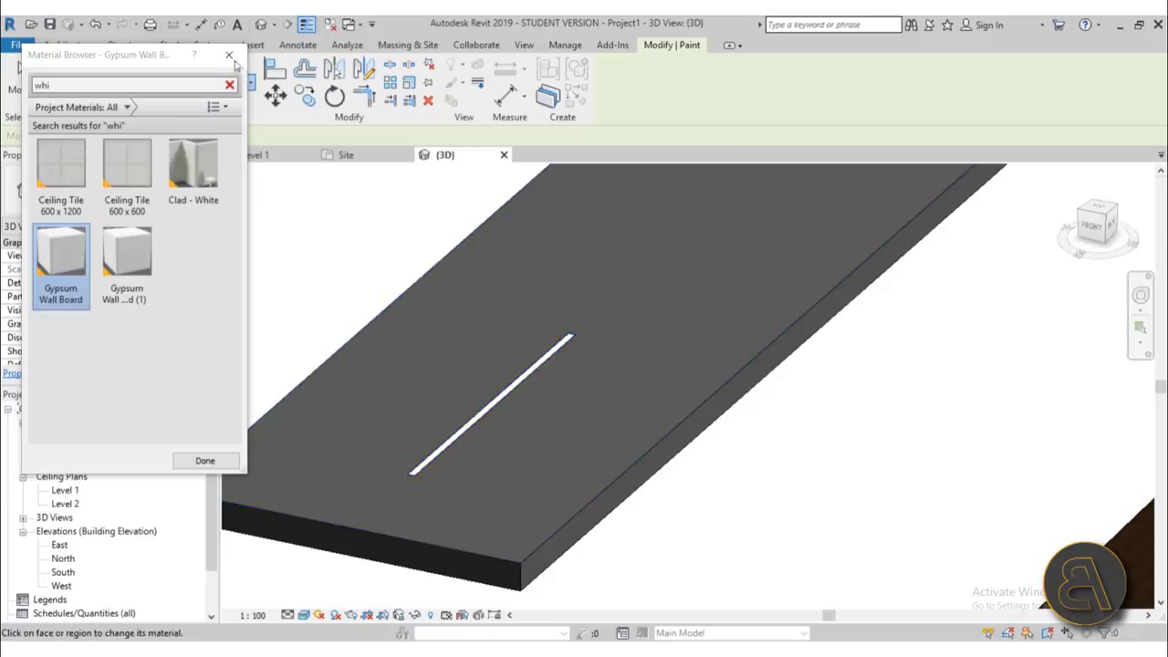
{"action": "left_click", "coordinate": [229, 55]}
{"action": "scroll", "coordinate": [550, 445], "scroll_direction": "up", "scroll_amount": 3}
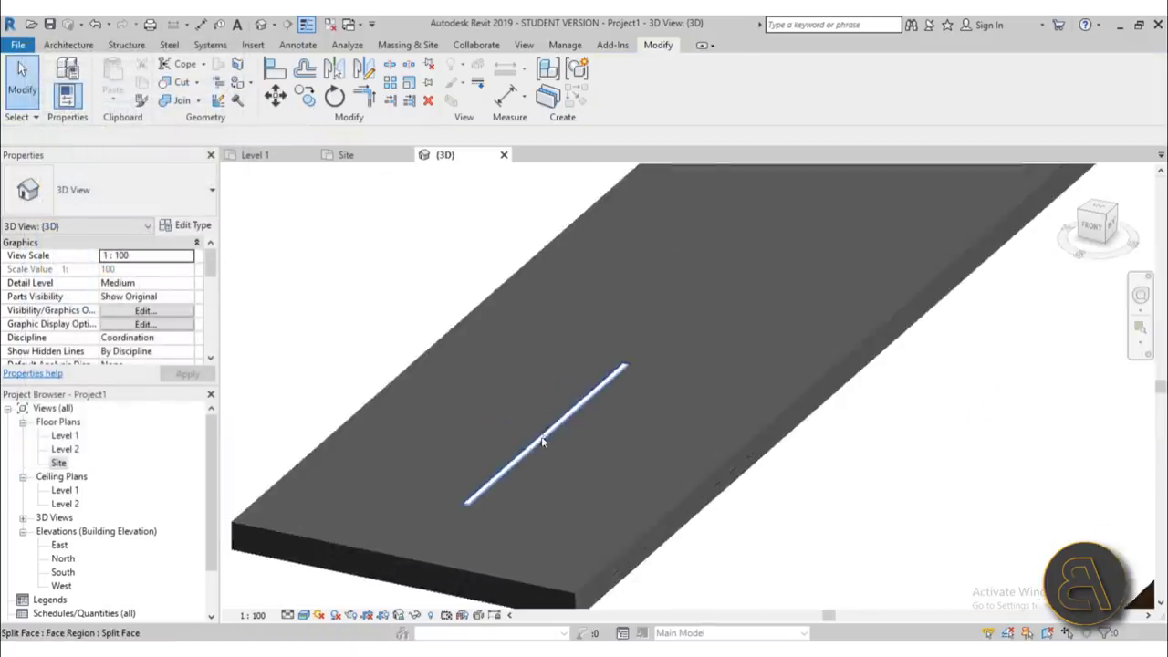
Step: Try to apply Split Face to the flat brown surface beside the road floor
{"action": "scroll", "coordinate": [530, 482], "scroll_direction": "down", "scroll_amount": 4}
{"action": "middle_click_drag", "start_coordinate": [571, 548], "coordinate": [396, 509], "text": "shift"}
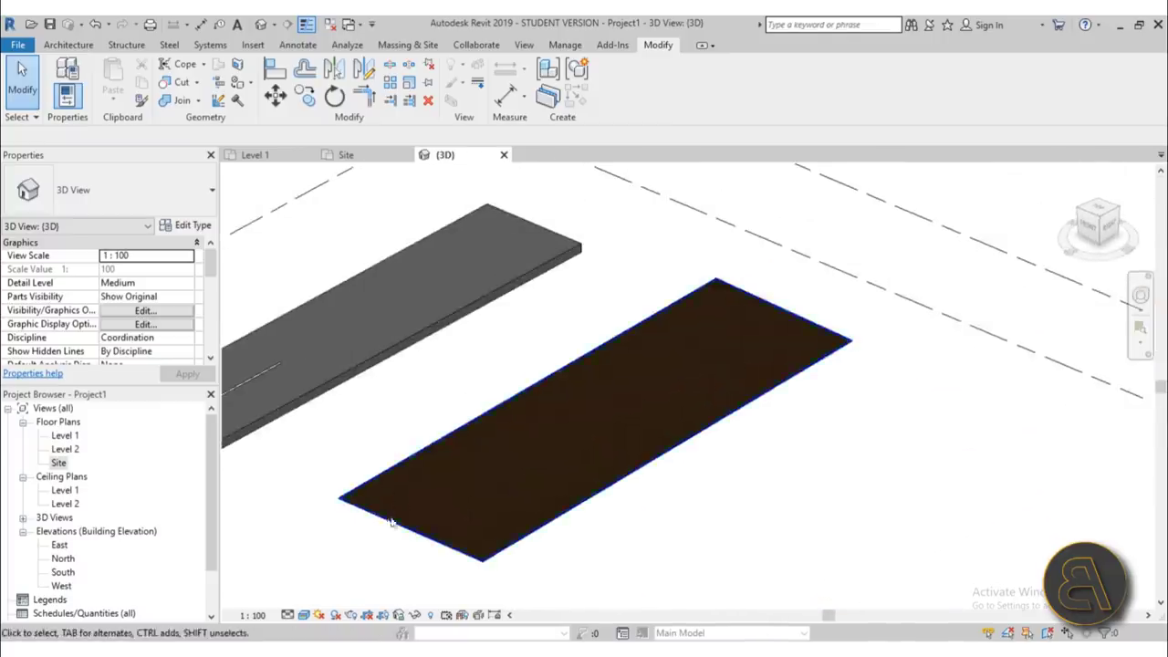
{"action": "left_click", "coordinate": [397, 508]}
{"action": "scroll", "coordinate": [430, 532], "scroll_direction": "up", "scroll_amount": 2}
{"action": "left_click", "coordinate": [386, 429]}
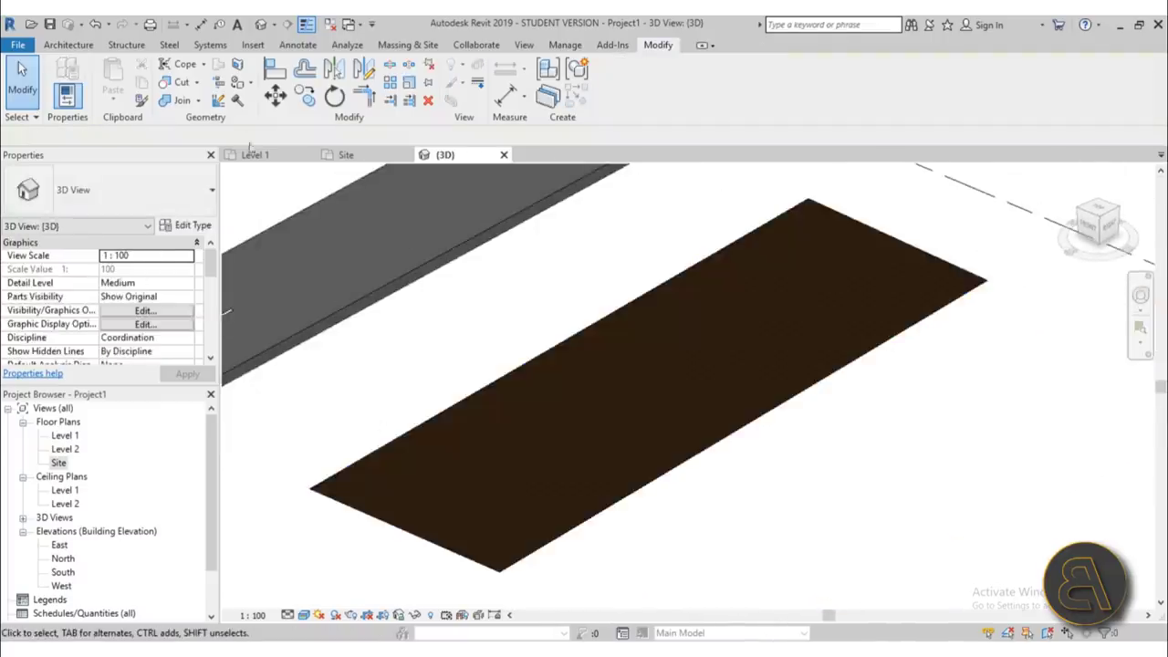
{"action": "left_click", "coordinate": [237, 64]}
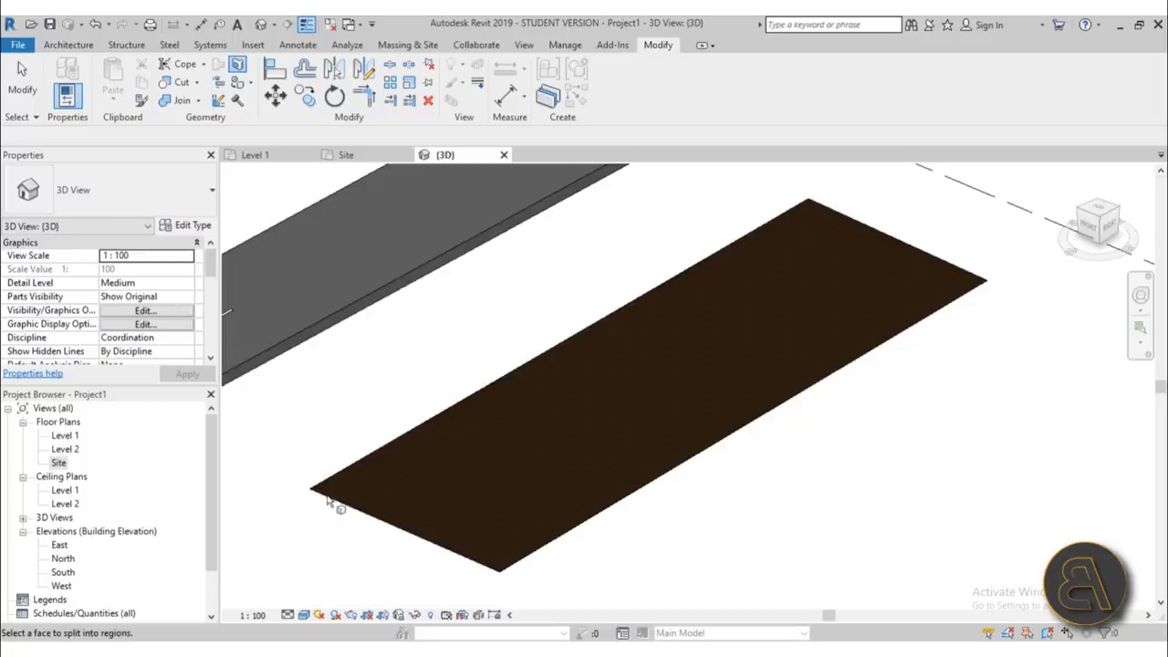
{"action": "scroll", "coordinate": [639, 423], "scroll_direction": "down", "scroll_amount": 2}
{"action": "scroll", "coordinate": [607, 407], "scroll_direction": "up", "scroll_amount": 1}
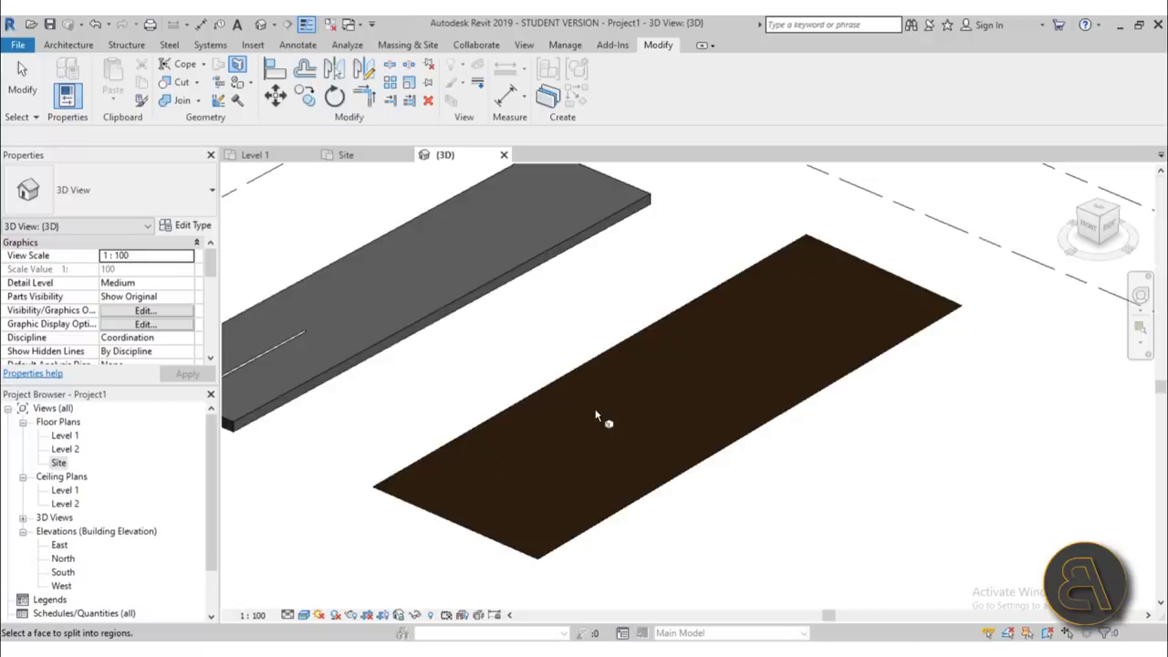
{"action": "scroll", "coordinate": [602, 422], "scroll_direction": "down", "scroll_amount": 2}
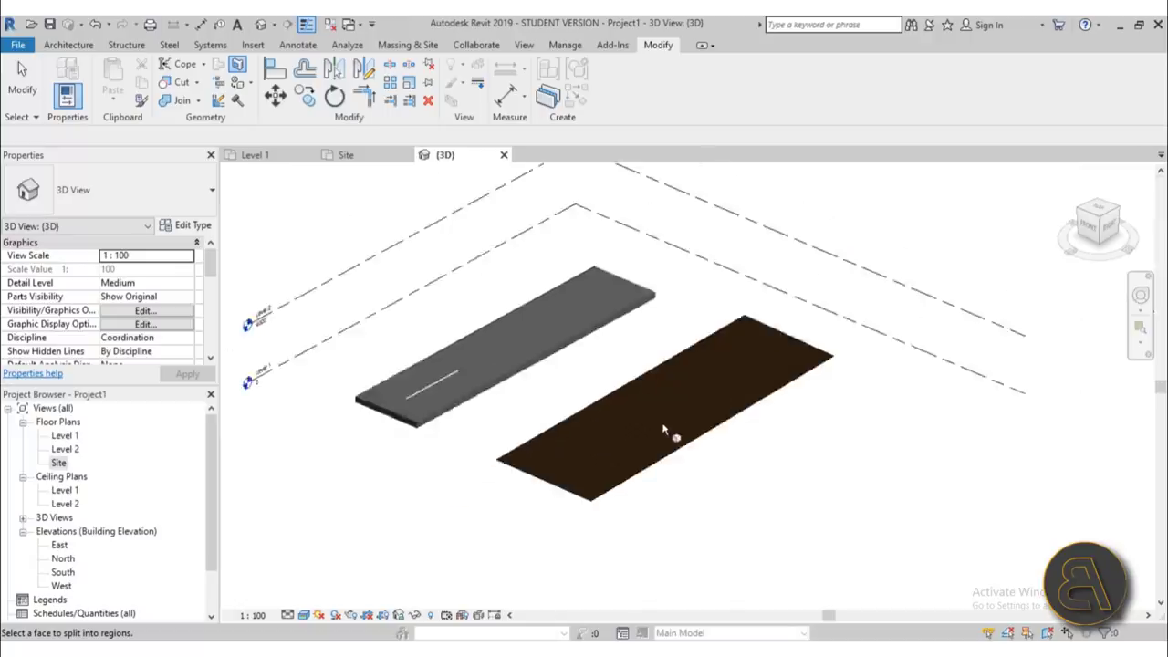
{"action": "scroll", "coordinate": [594, 425], "scroll_direction": "down", "scroll_amount": 1}
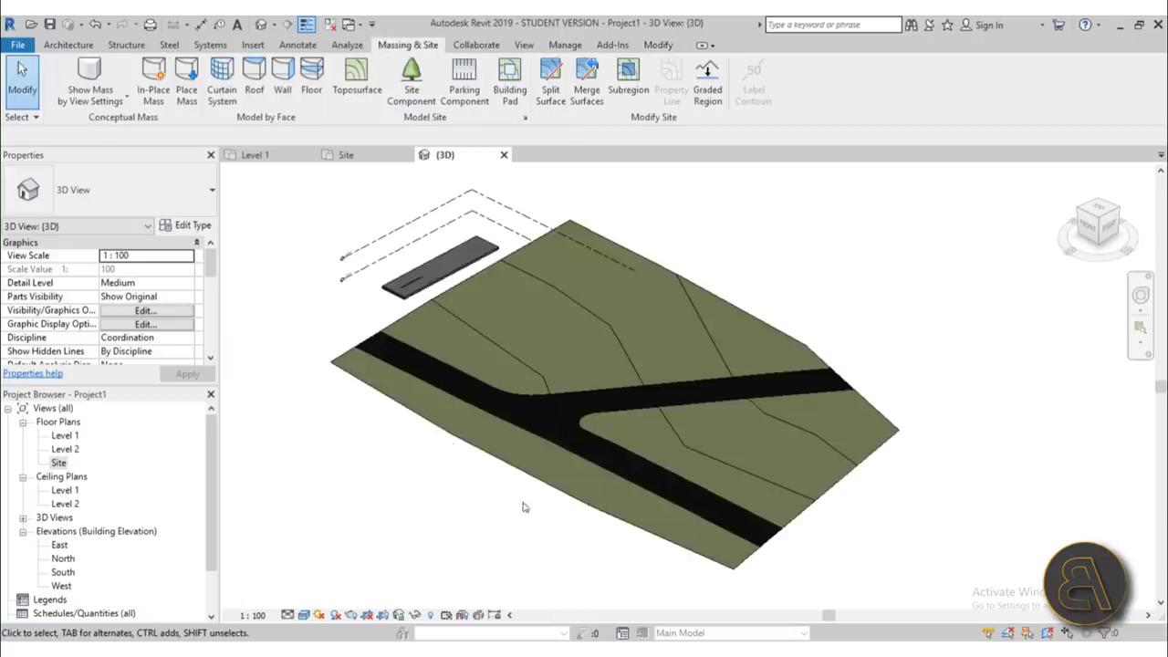
Step: Examine the toposurface and its black forked road from several angles, including the terrain part between the two road branches
{"action": "mouse_move", "coordinate": [525, 508]}
{"action": "middle_mouse_down", "text": "shift"}
{"action": "mouse_move", "coordinate": [431, 367]}
{"action": "mouse_move", "coordinate": [453, 386]}
{"action": "mouse_move", "coordinate": [539, 390]}
{"action": "mouse_move", "coordinate": [540, 410]}
{"action": "mouse_move", "coordinate": [775, 402]}
{"action": "mouse_move", "coordinate": [813, 329]}
{"action": "mouse_move", "coordinate": [829, 355]}
{"action": "mouse_move", "coordinate": [756, 438]}
{"action": "mouse_move", "coordinate": [543, 520]}
{"action": "middle_mouse_up", "text": "shift"}
{"action": "left_click", "coordinate": [538, 390]}
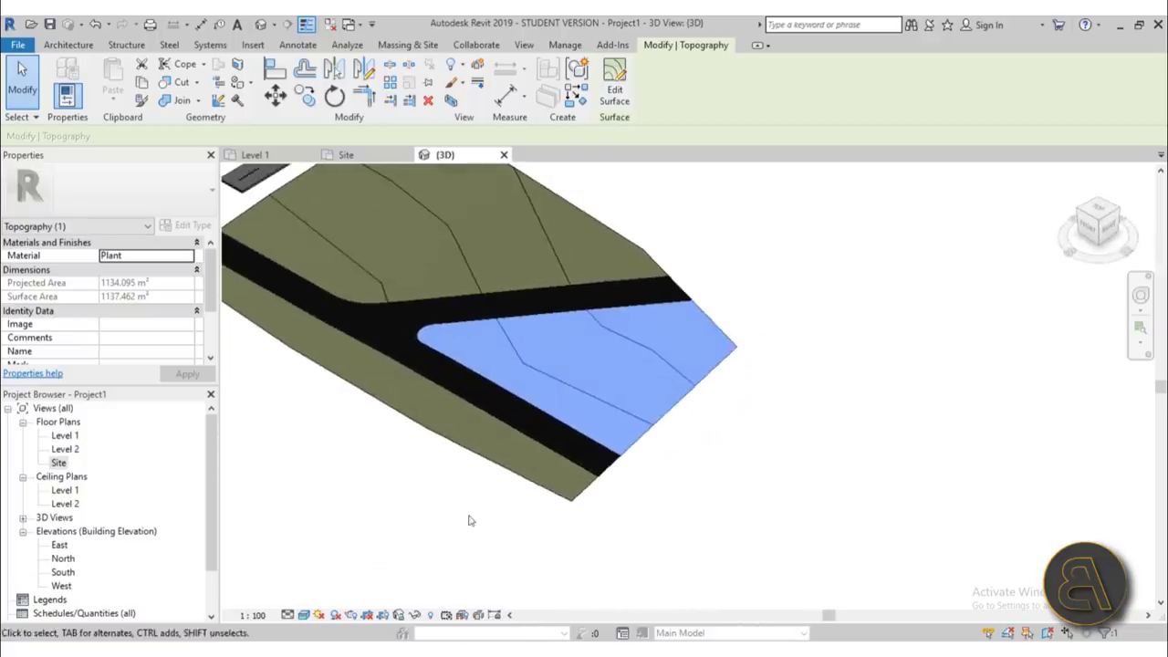
{"action": "middle_click_drag", "start_coordinate": [472, 517], "coordinate": [500, 522]}
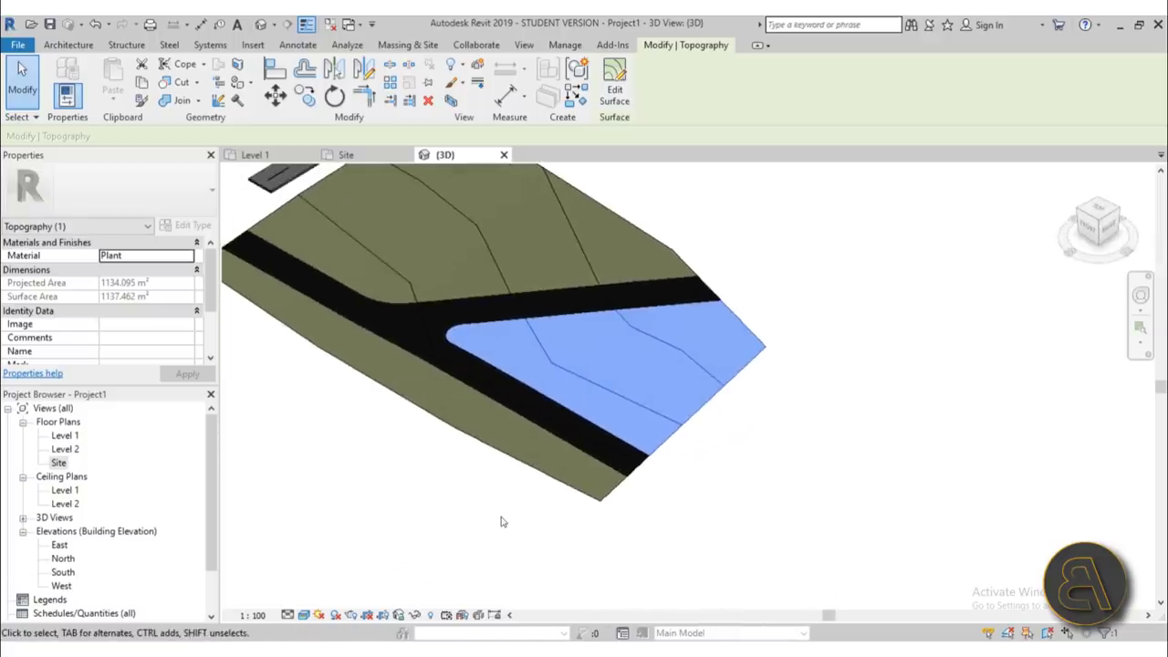
{"action": "left_click", "coordinate": [503, 510]}
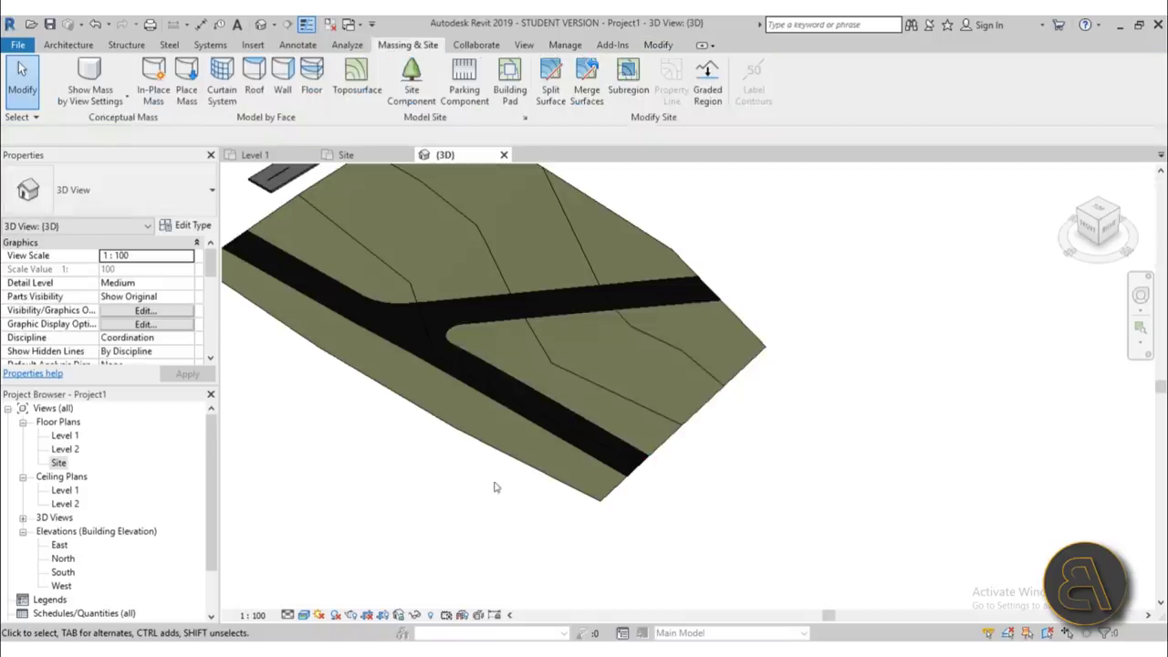
{"action": "middle_click_drag", "start_coordinate": [395, 482], "coordinate": [433, 349], "text": "shift"}
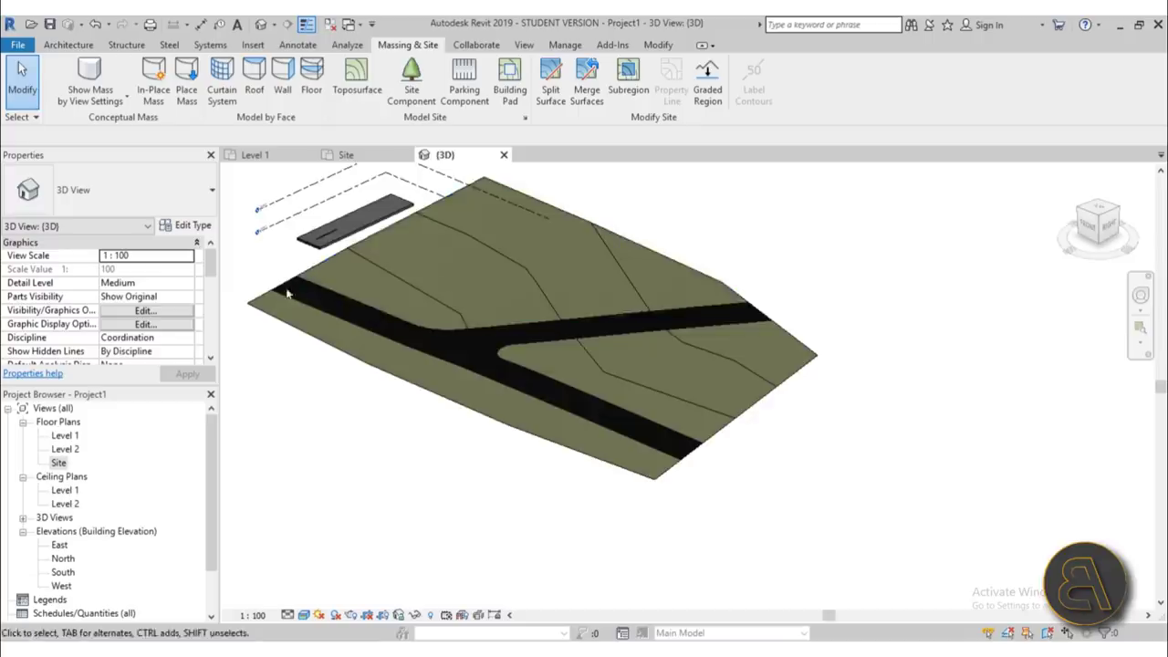
{"action": "scroll", "coordinate": [292, 281], "scroll_direction": "up", "scroll_amount": 5}
{"action": "scroll", "coordinate": [323, 274], "scroll_direction": "down", "scroll_amount": 2}
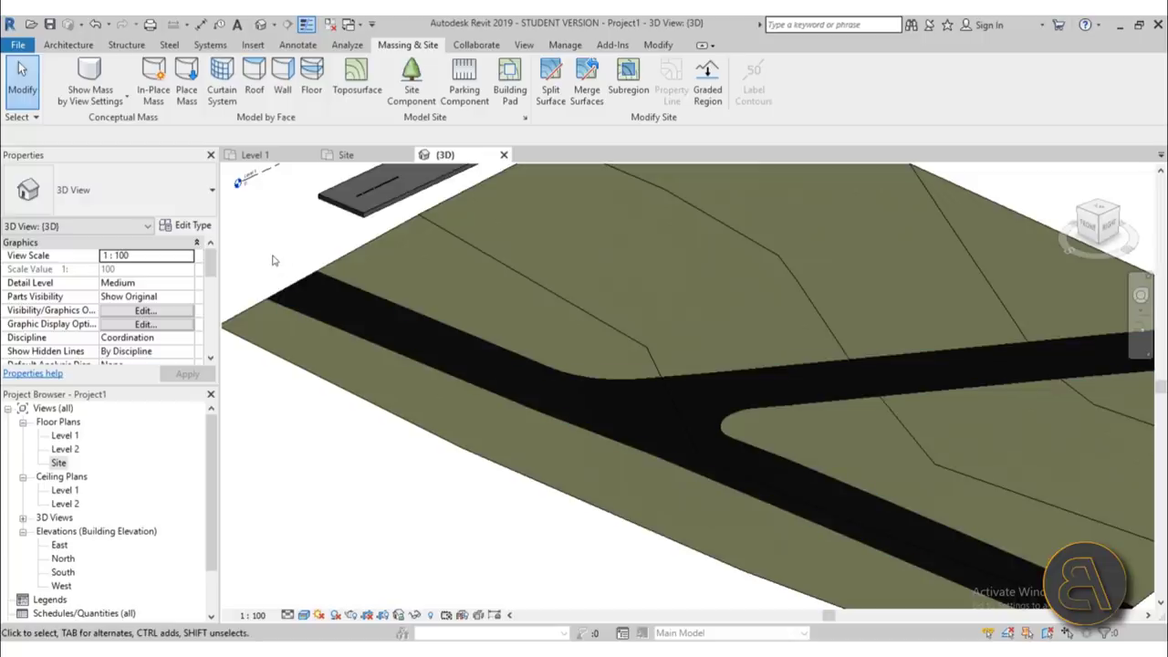
{"action": "scroll", "coordinate": [273, 263], "scroll_direction": "down", "scroll_amount": 2}
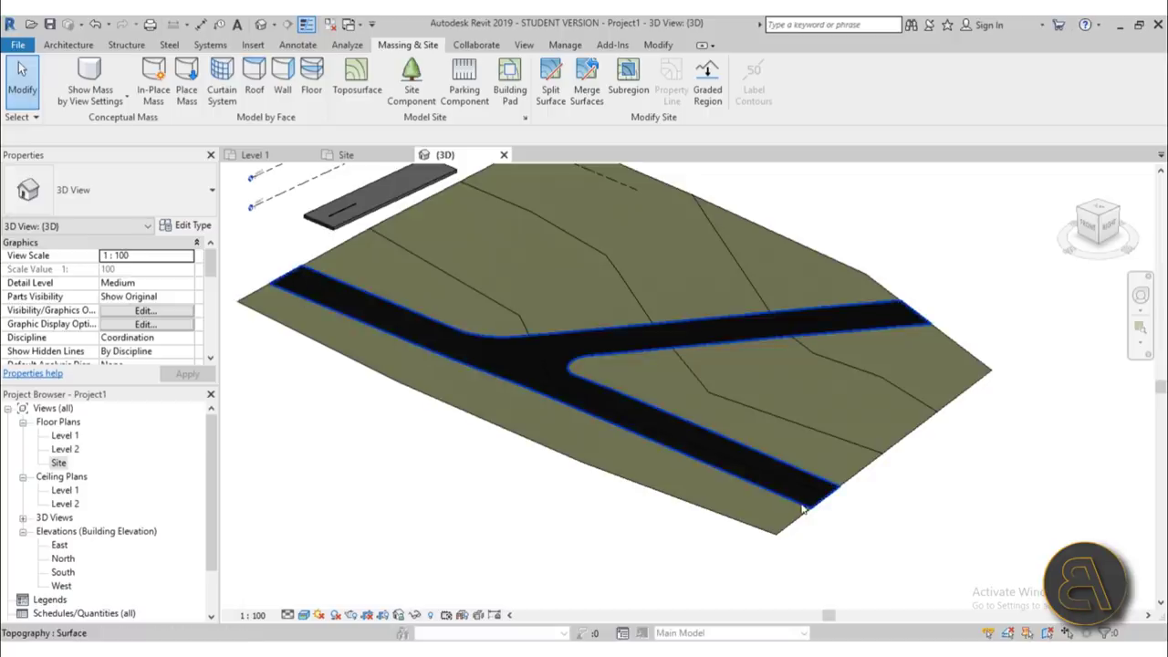
{"action": "scroll", "coordinate": [524, 391], "scroll_direction": "down", "scroll_amount": 2}
{"action": "middle_click_drag", "start_coordinate": [850, 487], "coordinate": [903, 493], "text": "shift"}
{"action": "scroll", "coordinate": [684, 379], "scroll_direction": "up", "scroll_amount": 3}
{"action": "scroll", "coordinate": [684, 380], "scroll_direction": "down", "scroll_amount": 1}
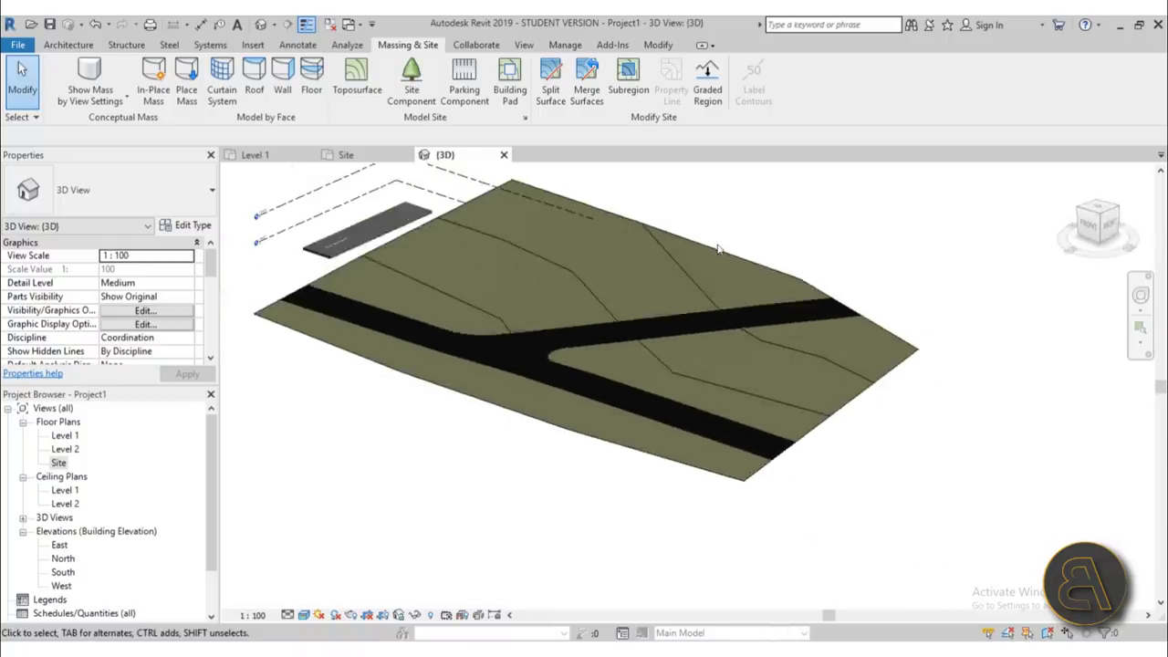
{"action": "left_click", "coordinate": [712, 243]}
{"action": "left_click", "coordinate": [729, 240]}
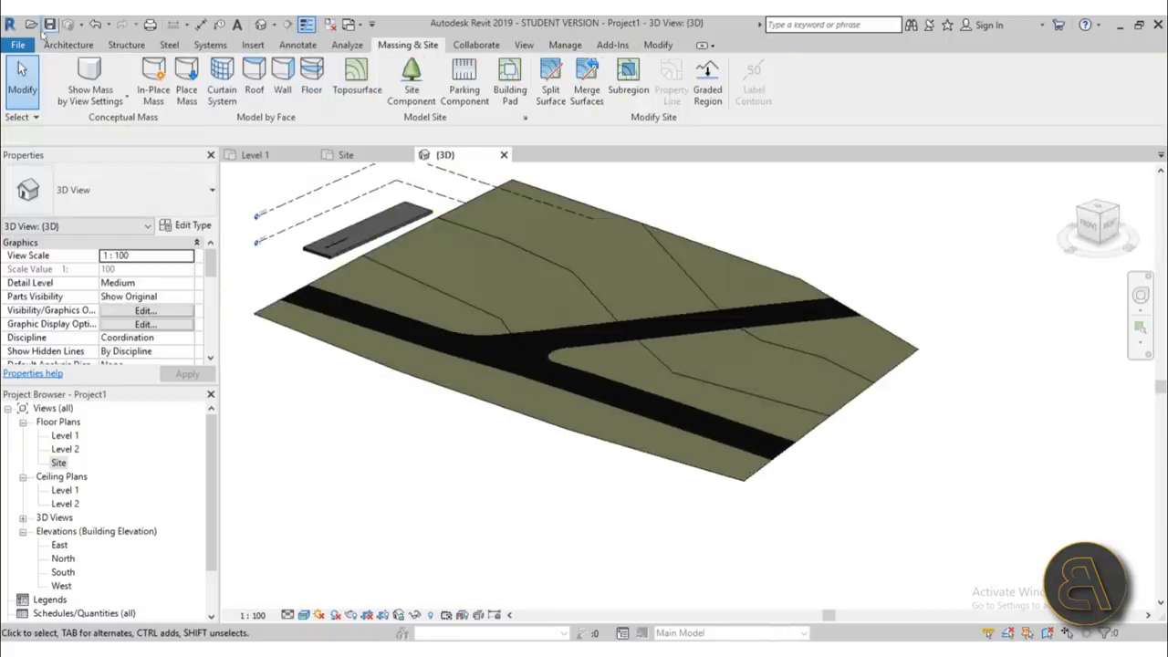
Step: Create a straight 900mm Pipe railing across the road and terrain, shortening its sketched path to 53 m at the ends
{"action": "left_click", "coordinate": [55, 46]}
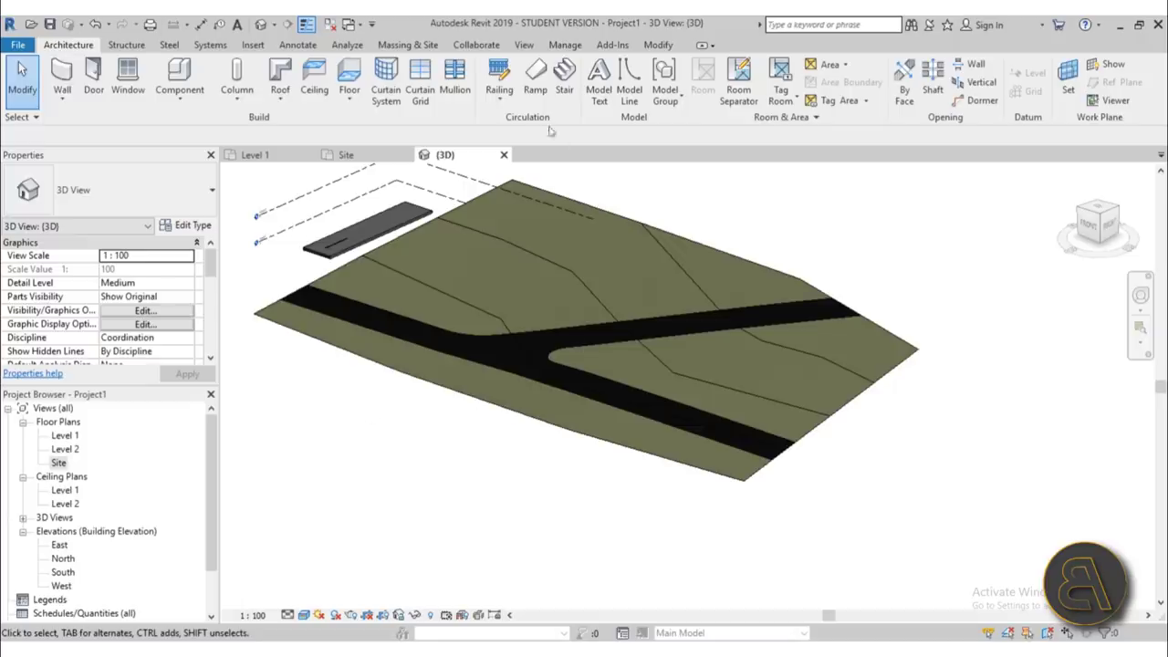
{"action": "left_click", "coordinate": [499, 78]}
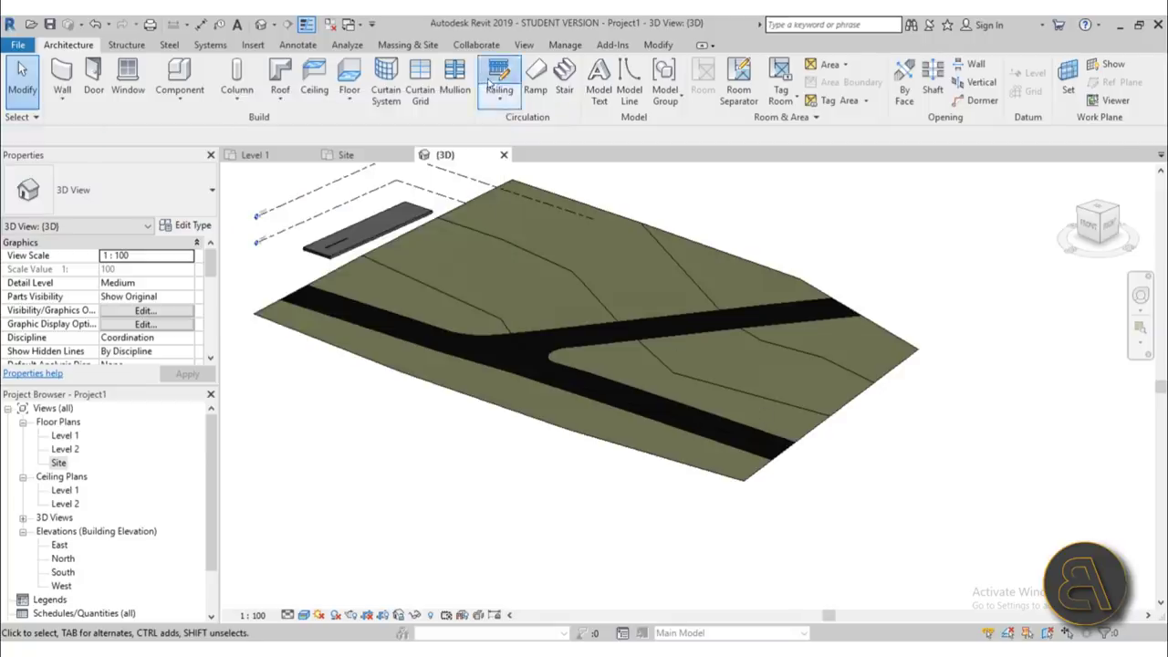
{"action": "left_click", "coordinate": [484, 354]}
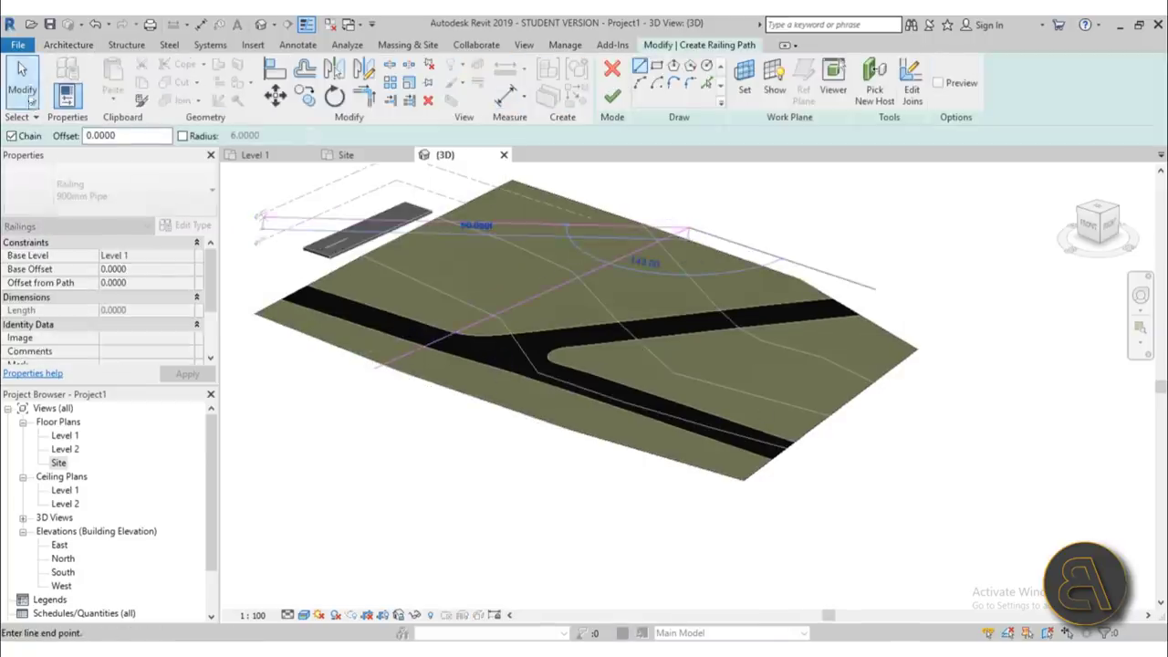
{"action": "left_click", "coordinate": [32, 89]}
{"action": "left_click", "coordinate": [649, 244]}
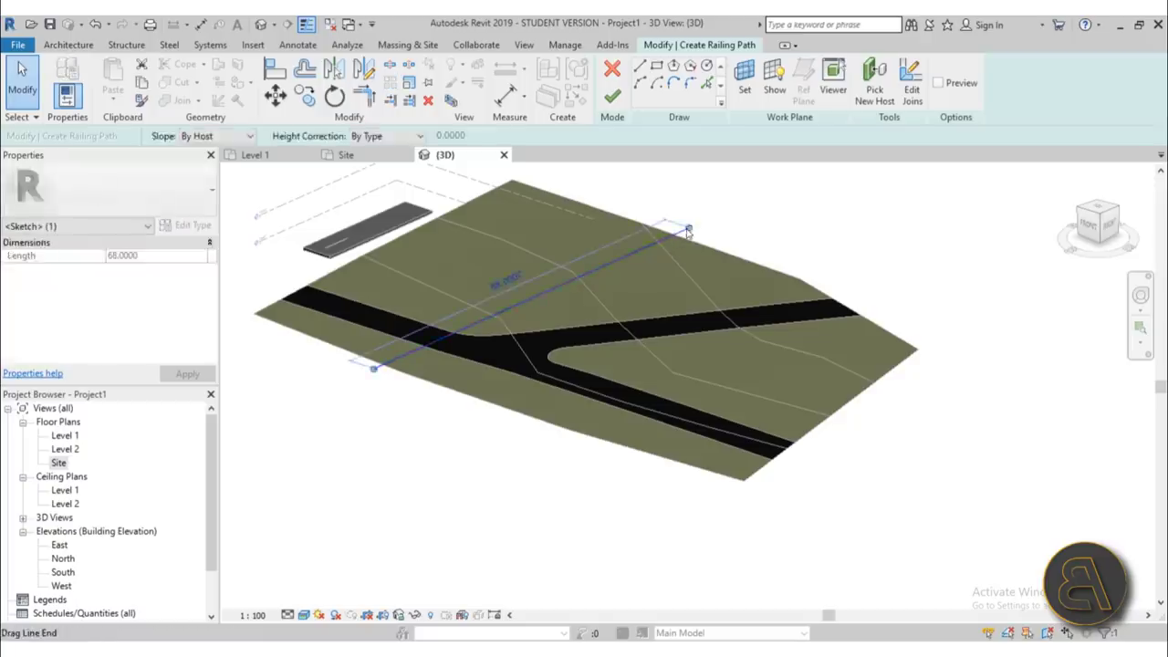
{"action": "left_click_drag", "start_coordinate": [374, 369], "coordinate": [402, 355]}
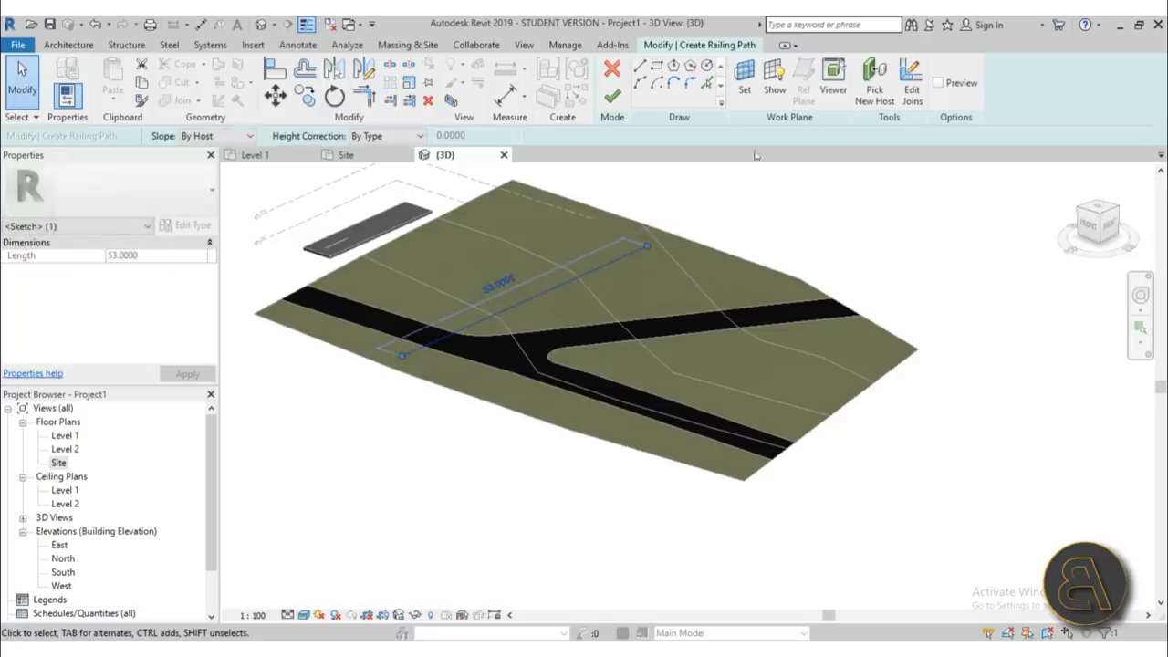
{"action": "left_click", "coordinate": [612, 96]}
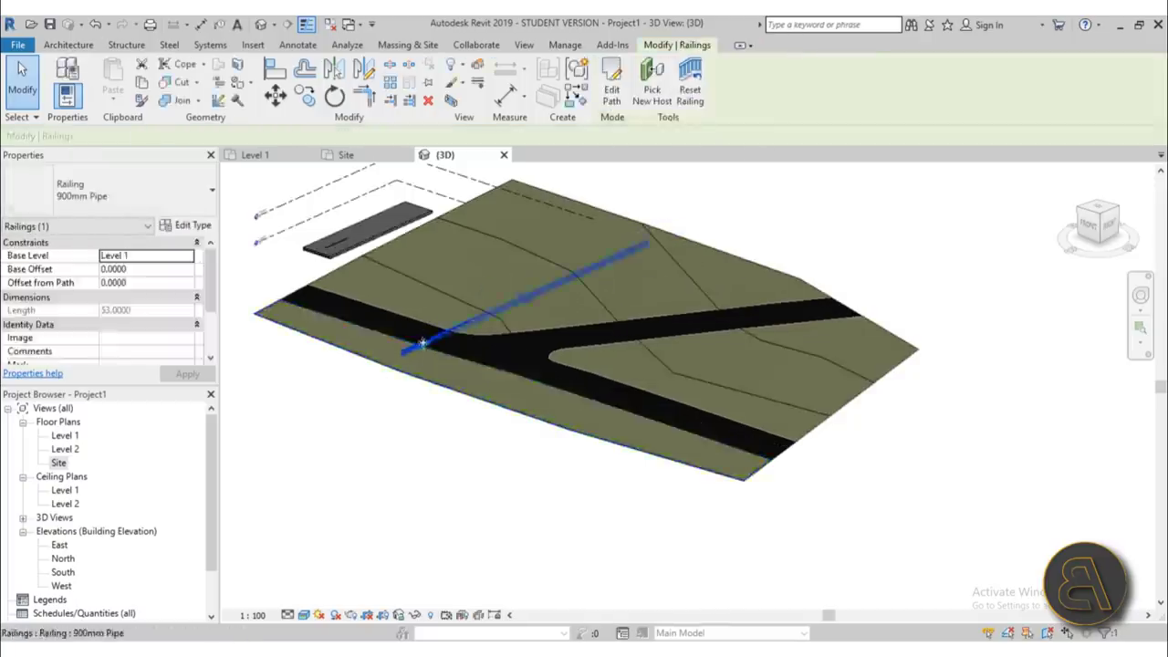
Step: Assign the large toposurface on the far side of the road as the railing's new host
{"action": "scroll", "coordinate": [417, 490], "scroll_direction": "up", "scroll_amount": 3}
{"action": "scroll", "coordinate": [410, 474], "scroll_direction": "down", "scroll_amount": 1}
{"action": "left_click", "coordinate": [408, 466]}
{"action": "scroll", "coordinate": [408, 465], "scroll_direction": "down", "scroll_amount": 2}
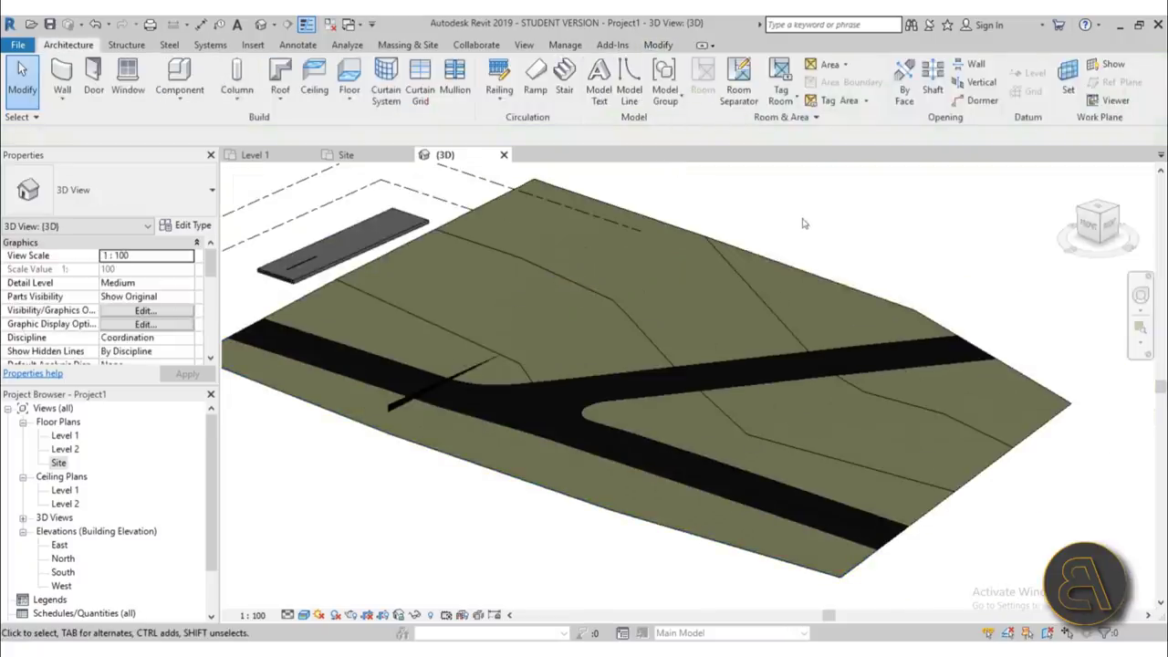
{"action": "left_click", "coordinate": [714, 261]}
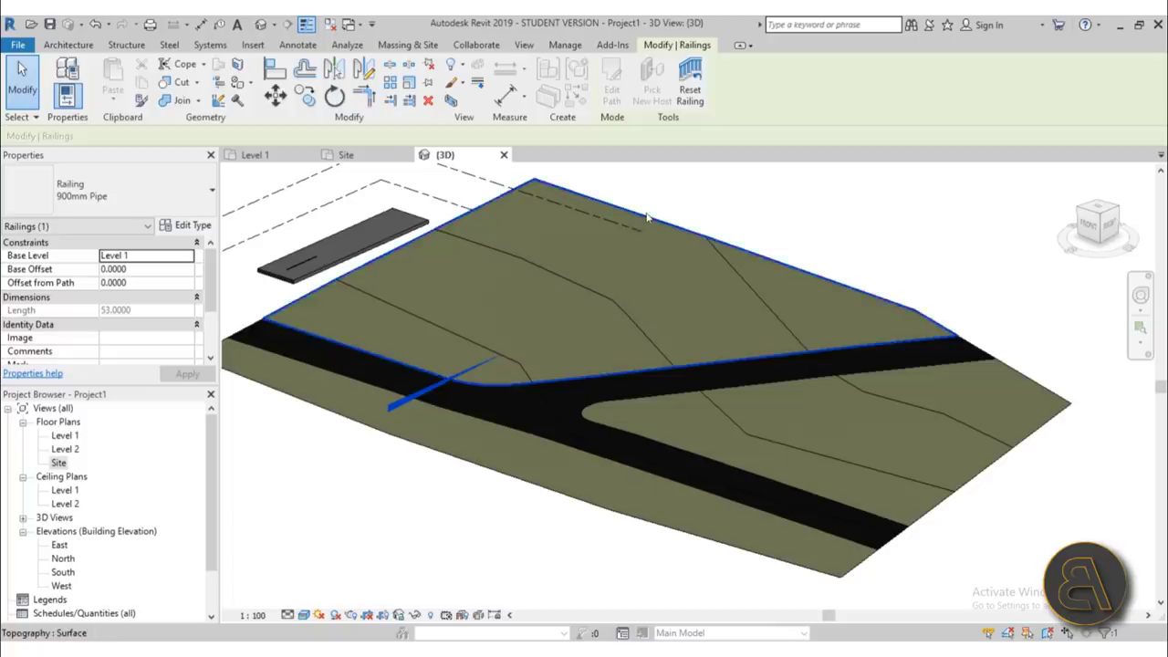
{"action": "key", "text": "Escape"}
{"action": "scroll", "coordinate": [392, 415], "scroll_direction": "up", "scroll_amount": 3}
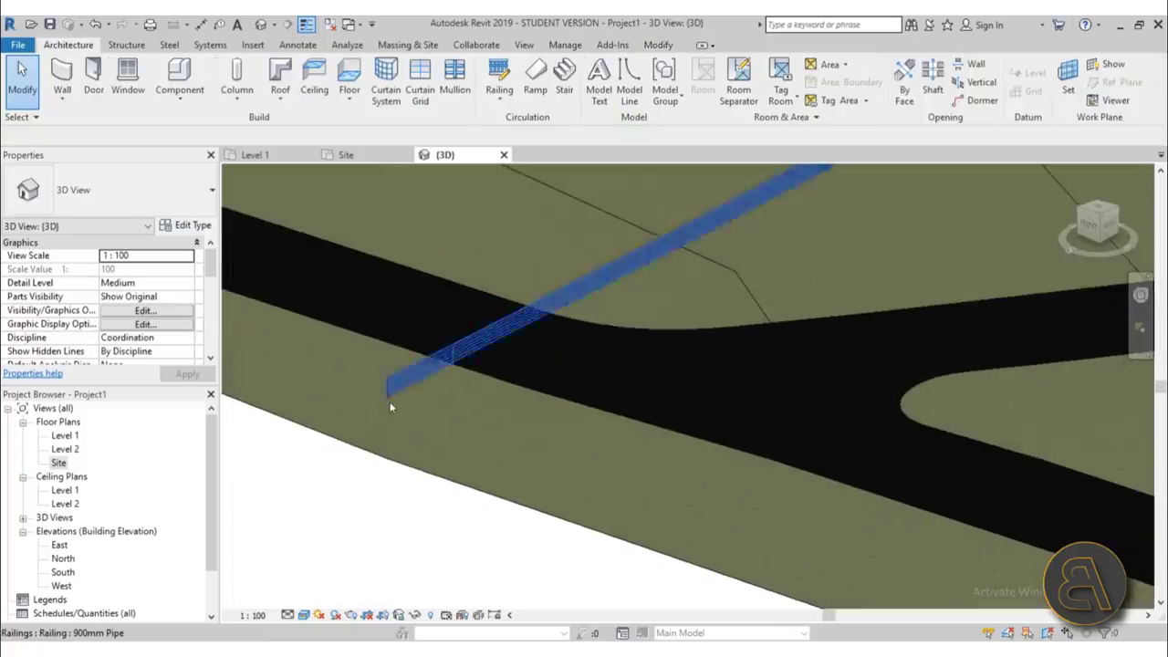
{"action": "scroll", "coordinate": [387, 396], "scroll_direction": "down", "scroll_amount": 3}
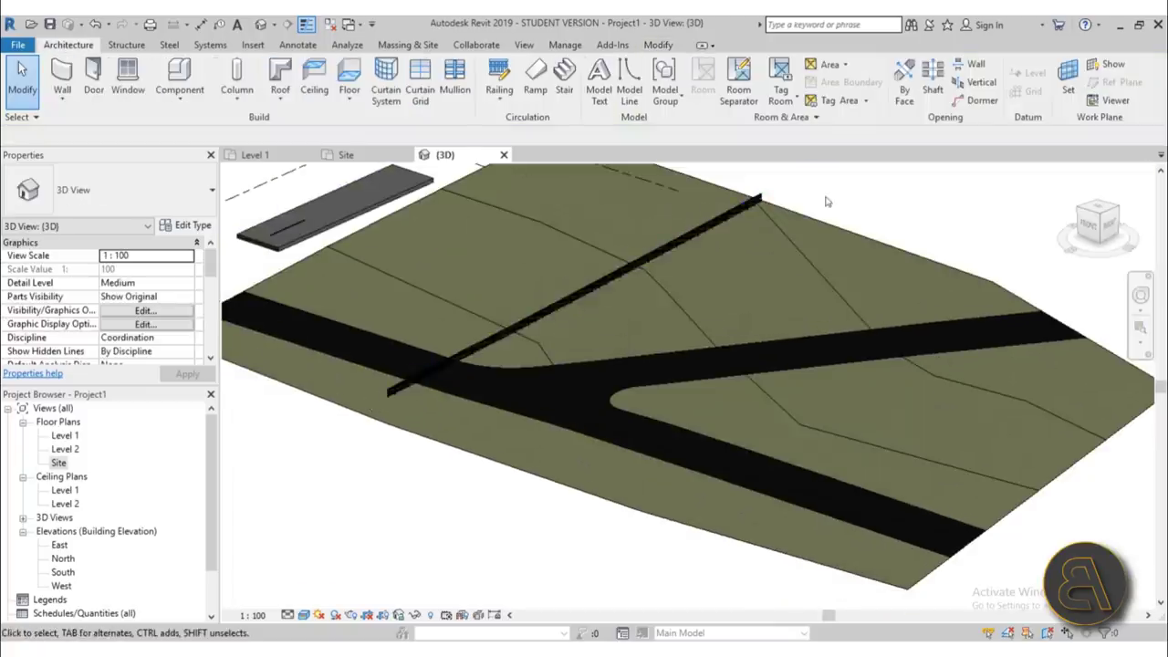
Step: Delete the 900mm Pipe railing that crosses the road and terrain
{"action": "left_click", "coordinate": [591, 288]}
{"action": "scroll", "coordinate": [756, 201], "scroll_direction": "up", "scroll_amount": 3}
{"action": "middle_click_drag", "start_coordinate": [756, 200], "coordinate": [626, 465], "text": "shift"}
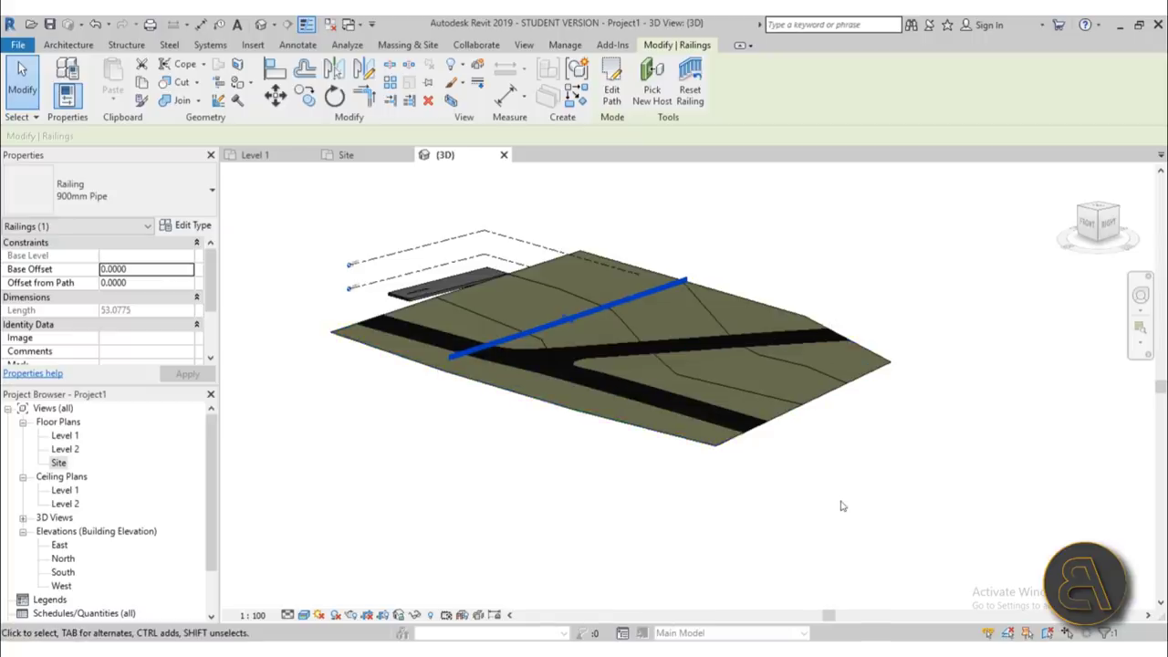
{"action": "left_click", "coordinate": [724, 508]}
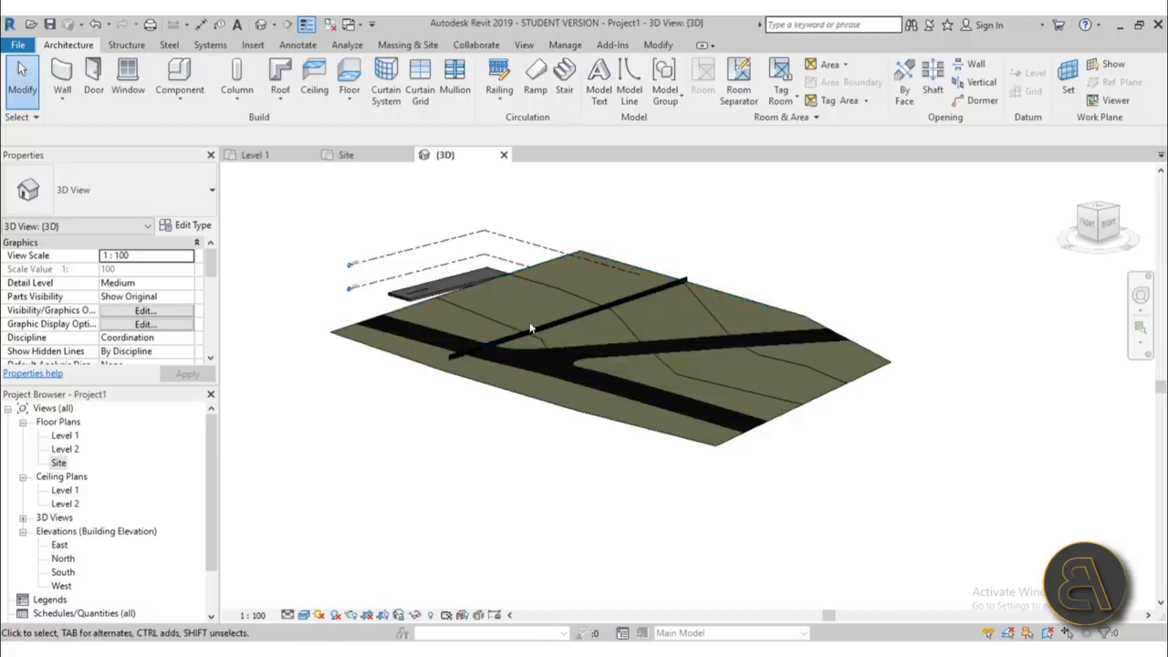
{"action": "left_click", "coordinate": [529, 327]}
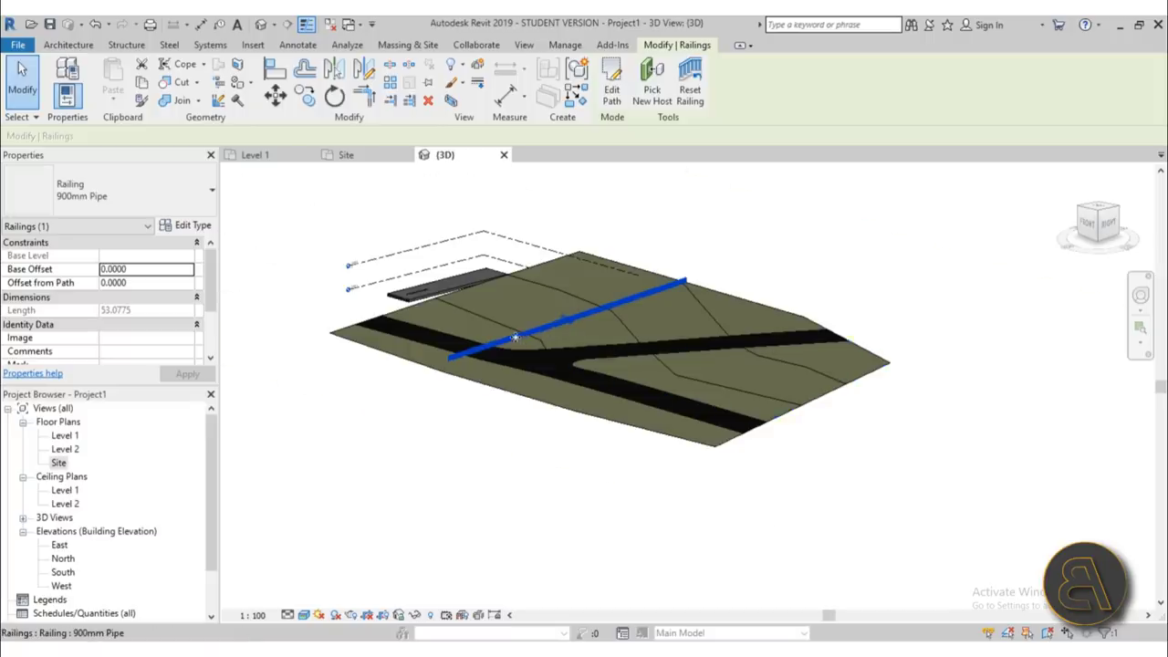
{"action": "scroll", "coordinate": [513, 339], "scroll_direction": "up", "scroll_amount": 5}
{"action": "scroll", "coordinate": [485, 354], "scroll_direction": "down", "scroll_amount": 5}
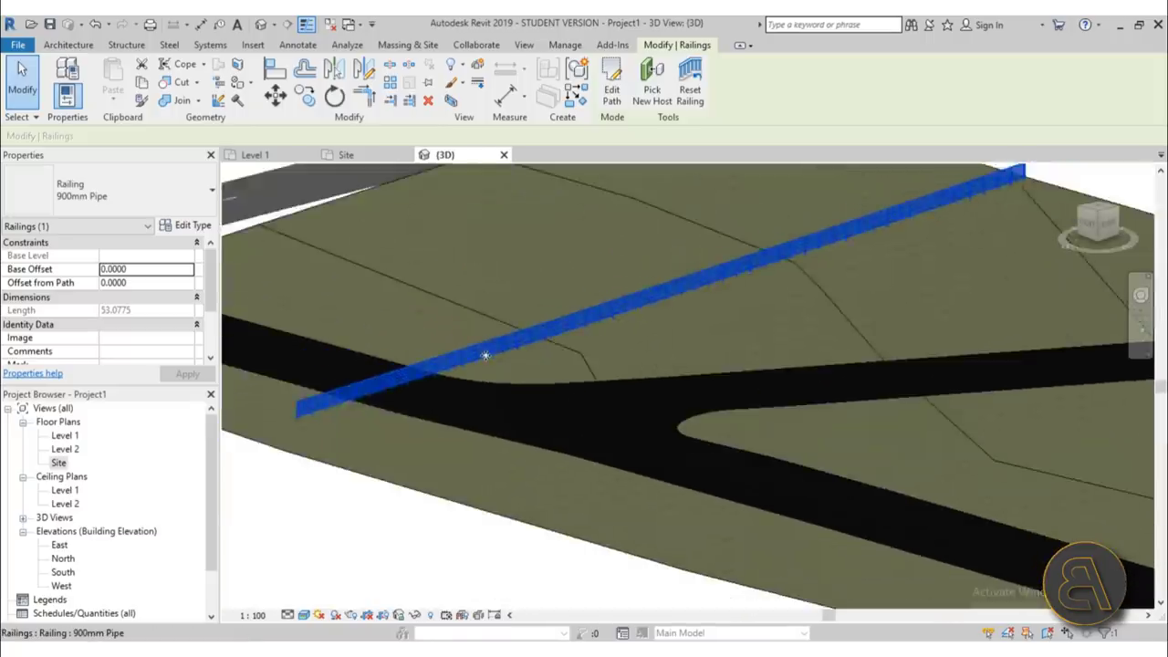
{"action": "left_click", "coordinate": [375, 520]}
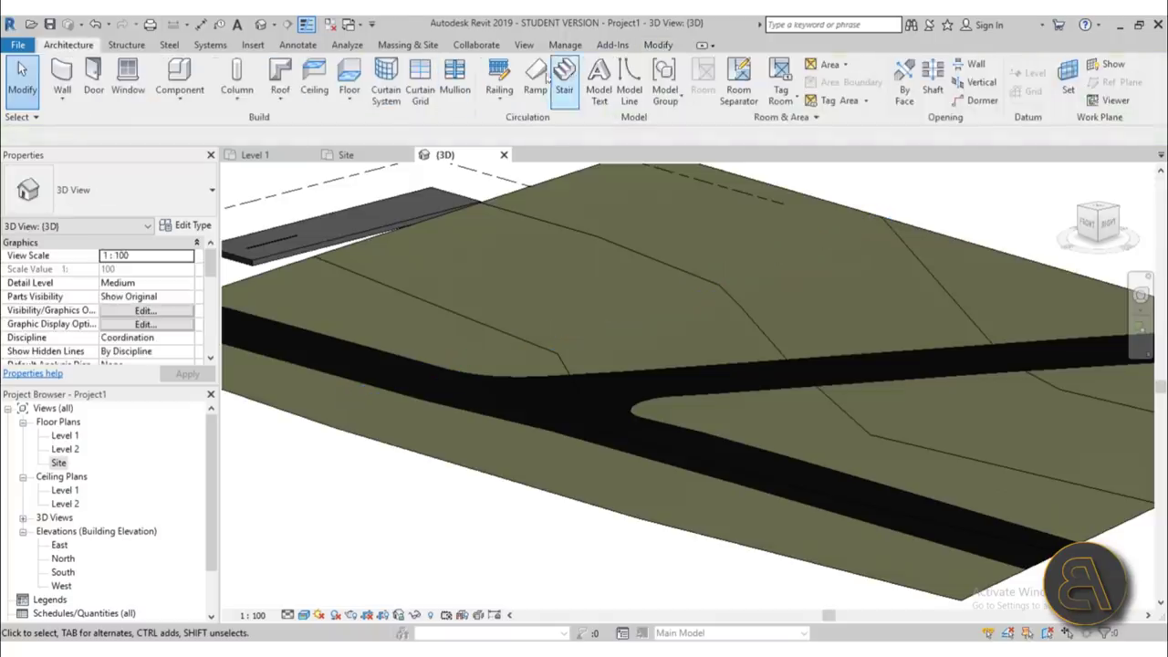
Step: Examine the rail structure of the 900mm Pipe railing type and the profiles available for Rail 1, leaving the settings and path unchanged
{"action": "left_click", "coordinate": [495, 82]}
{"action": "left_click", "coordinate": [187, 225]}
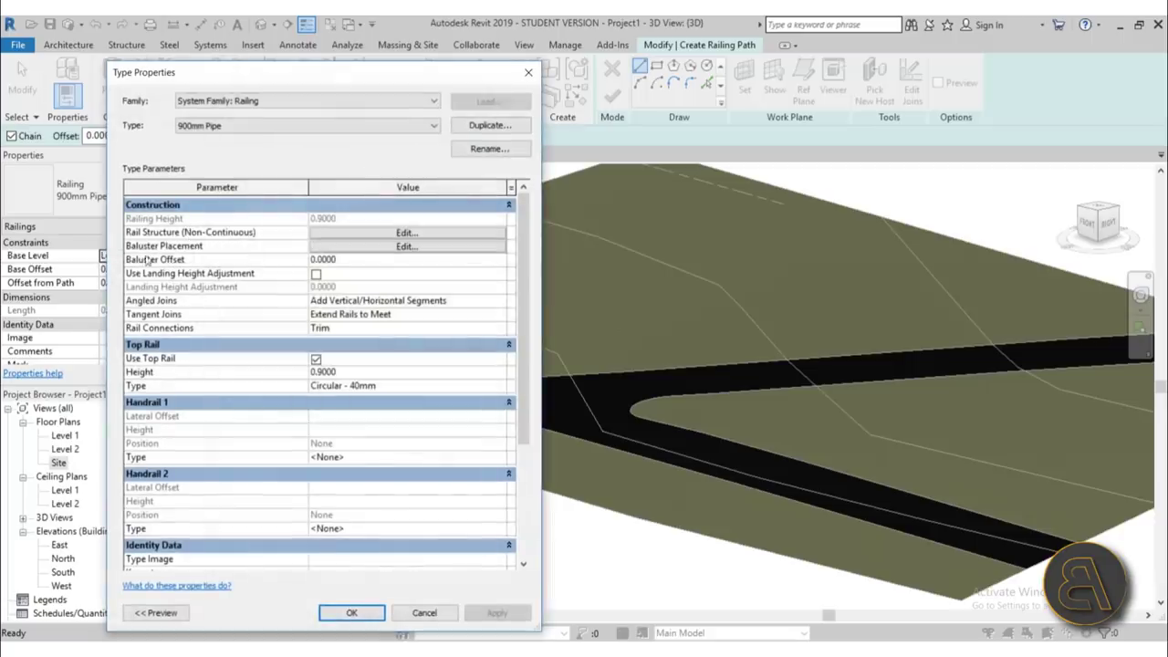
{"action": "left_click", "coordinate": [378, 234]}
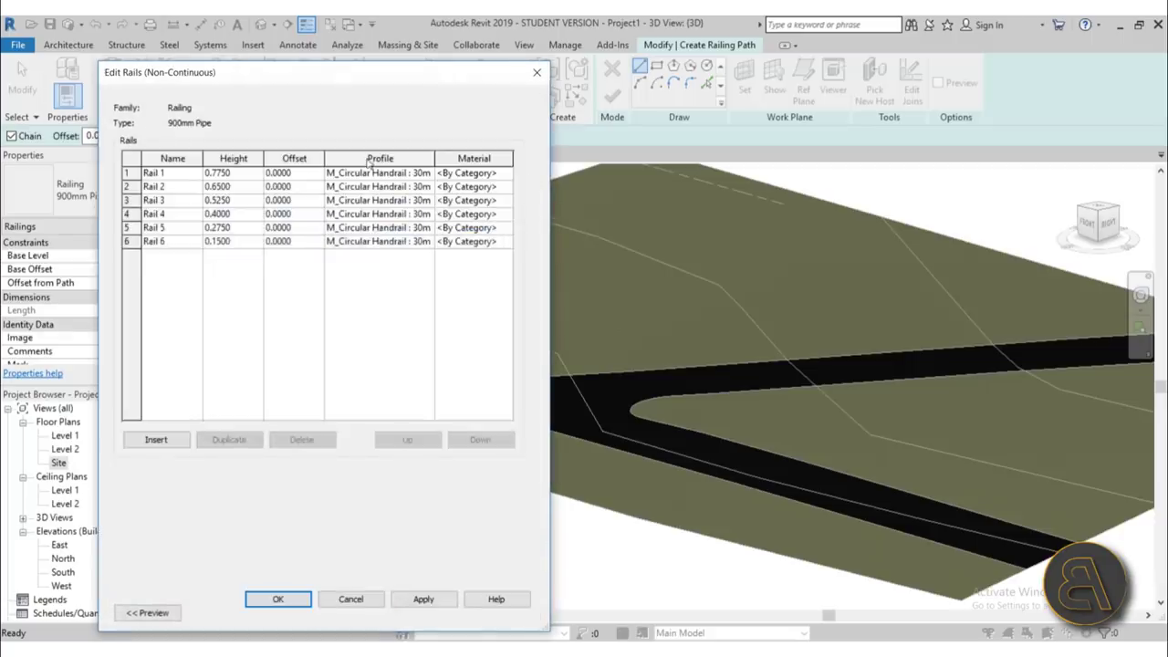
{"action": "left_click", "coordinate": [431, 176]}
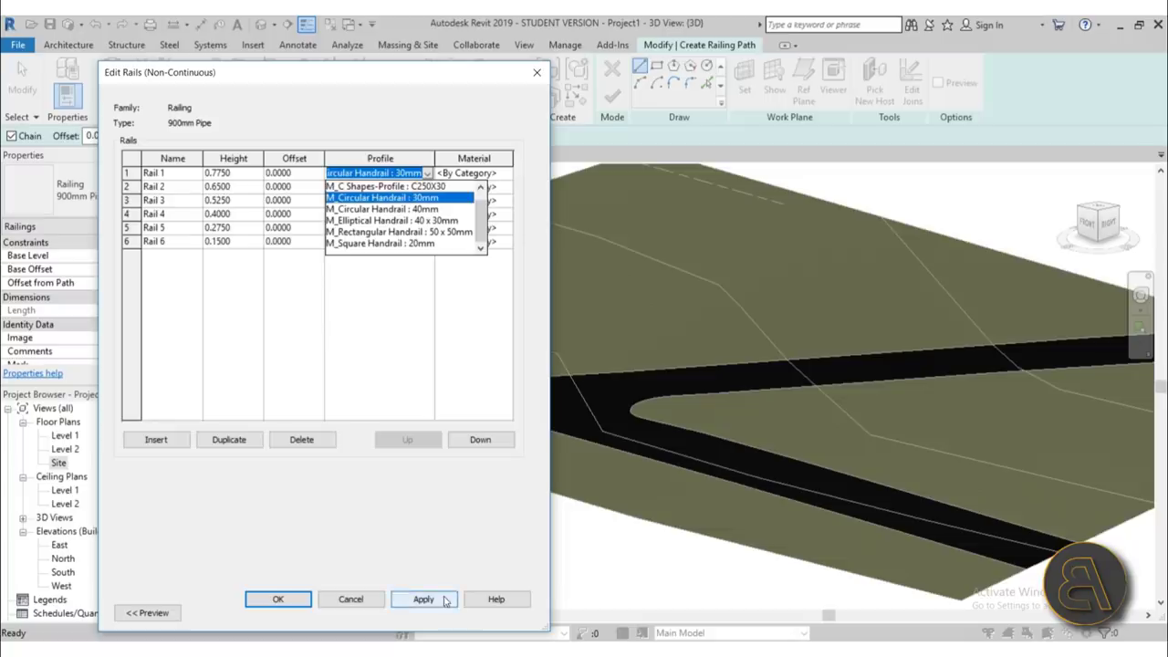
{"action": "left_click", "coordinate": [350, 600]}
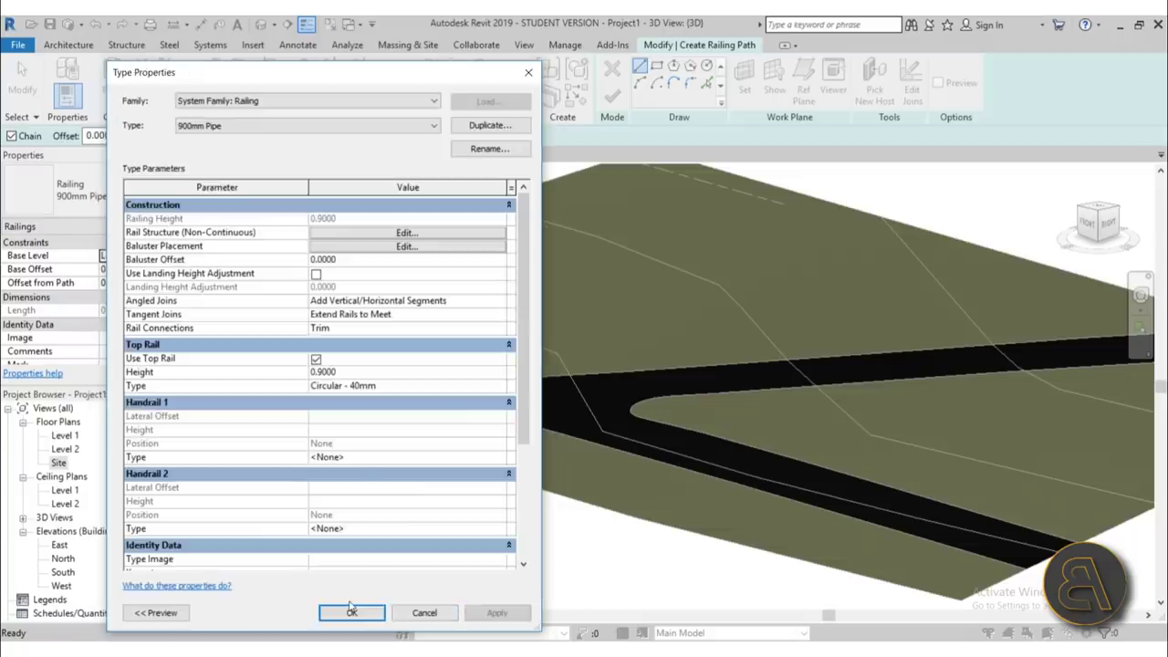
{"action": "left_click", "coordinate": [380, 614]}
{"action": "left_click", "coordinate": [448, 547]}
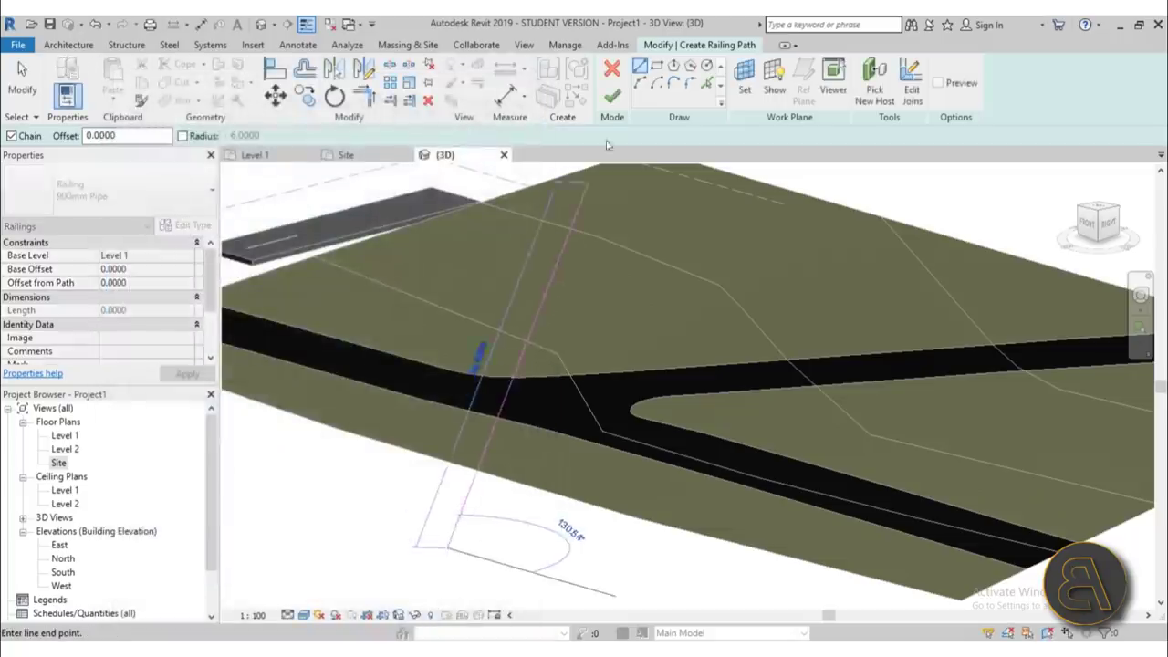
{"action": "key", "text": "Escape"}
{"action": "key", "text": "Escape"}
{"action": "left_click", "coordinate": [611, 68]}
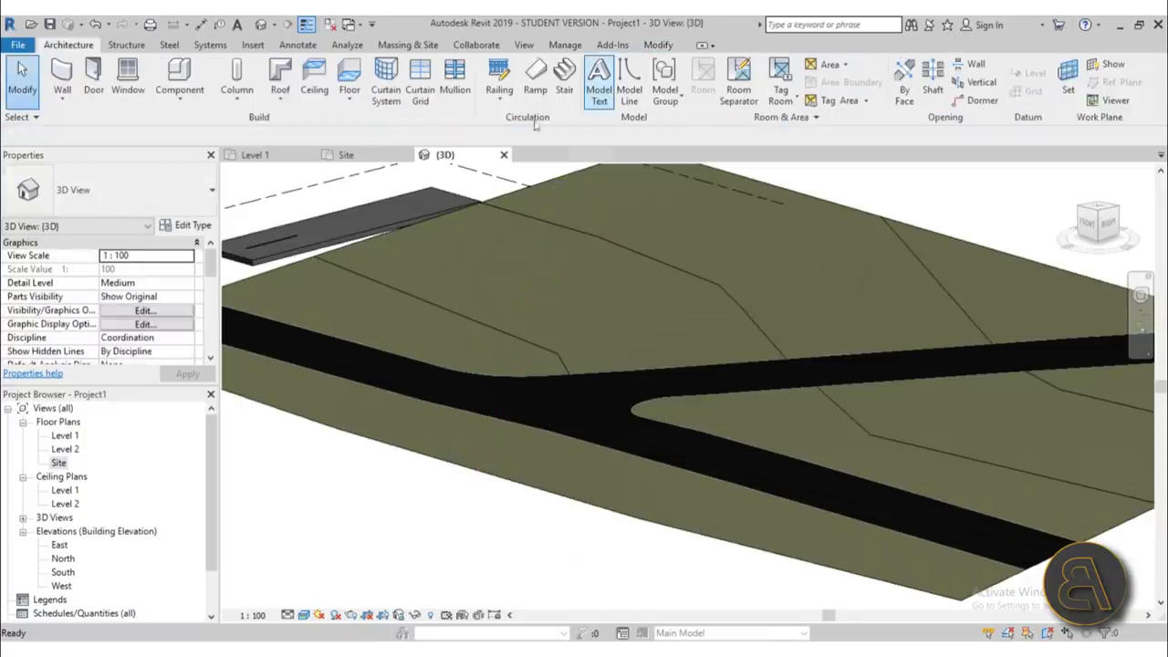
Step: Create a new family from the Metric Profile-Rail template
{"action": "left_click", "coordinate": [18, 44]}
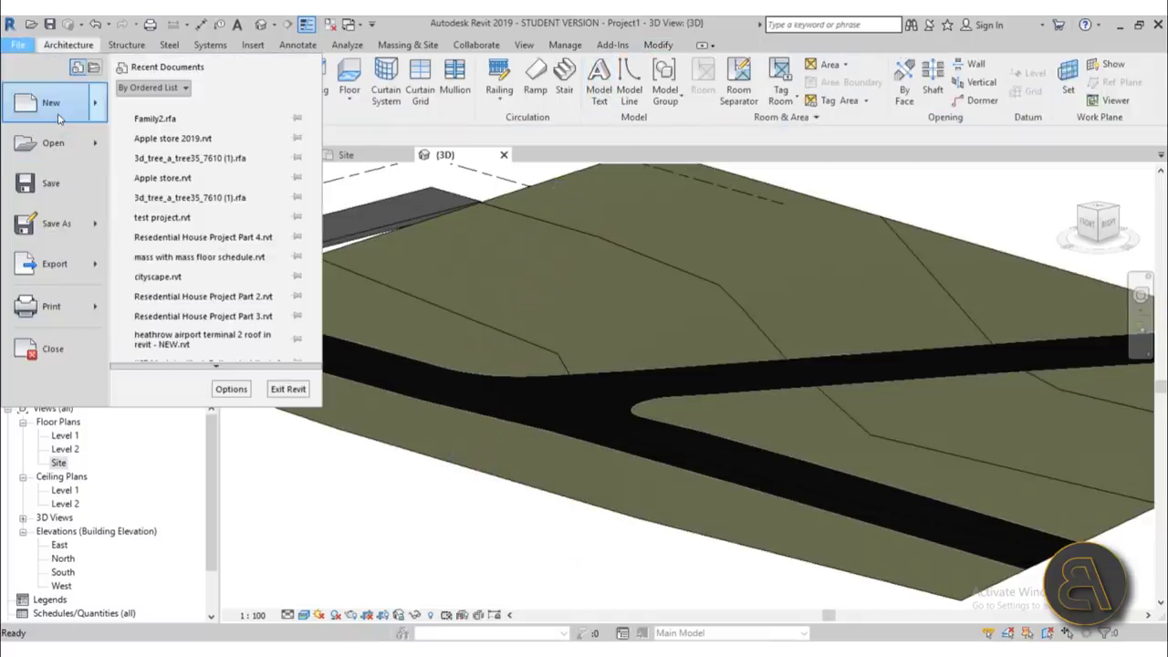
{"action": "mouse_move", "coordinate": [58, 117]}
{"action": "left_click", "coordinate": [173, 151]}
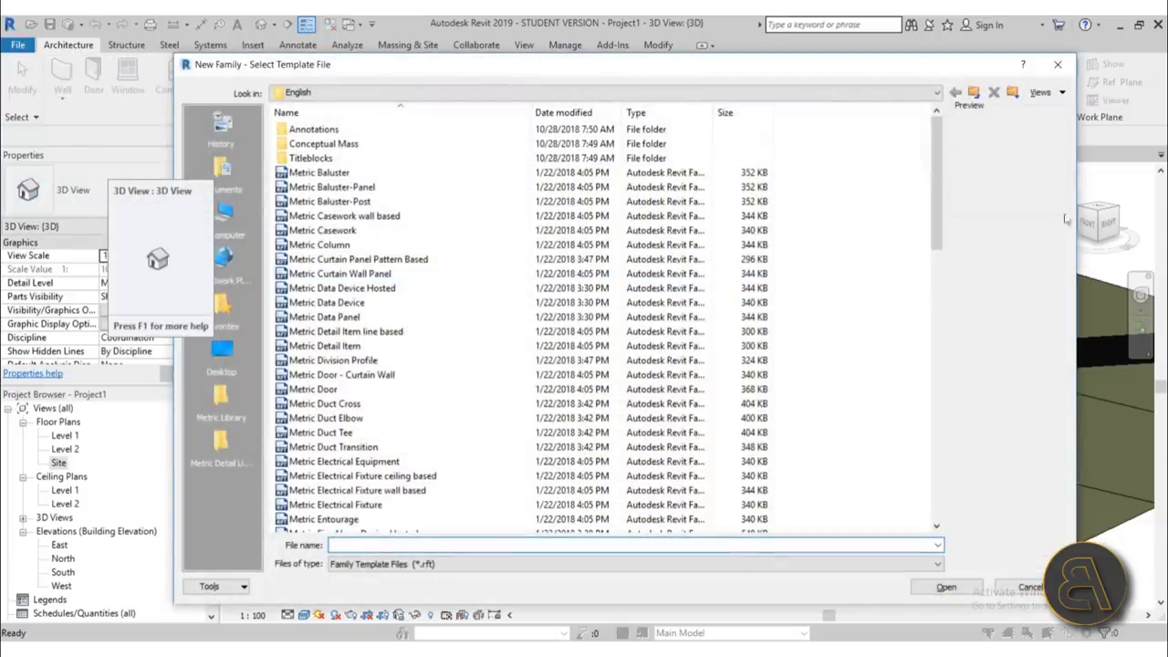
{"action": "left_click_drag", "start_coordinate": [937, 208], "coordinate": [938, 446]}
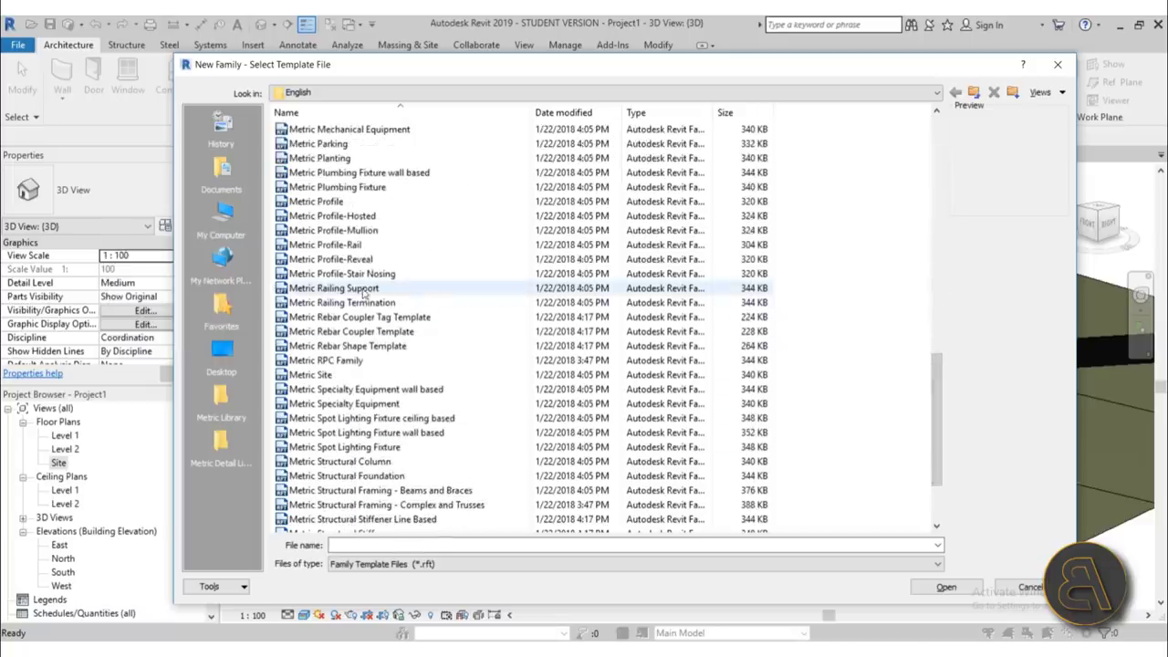
{"action": "left_click", "coordinate": [365, 246]}
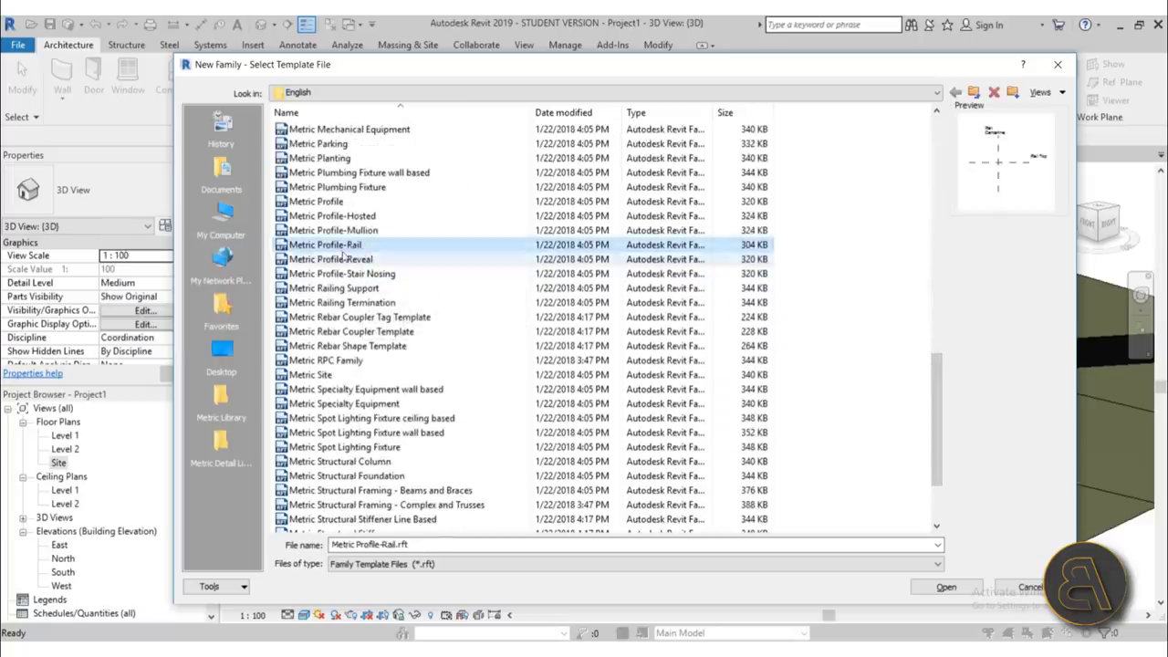
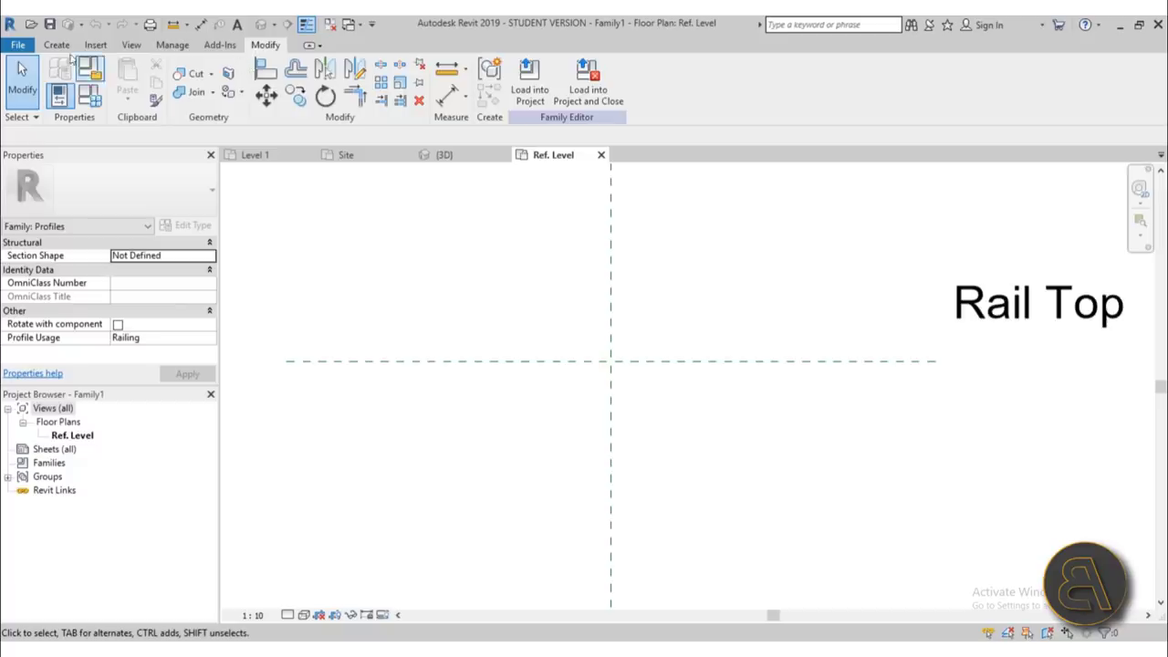
Step: Draw a rectangle about 153 mm wide and 18 mm high across the vertical reference plane, with its lower edge on the Rail Top plane
{"action": "left_click", "coordinate": [57, 45]}
{"action": "left_click", "coordinate": [126, 95]}
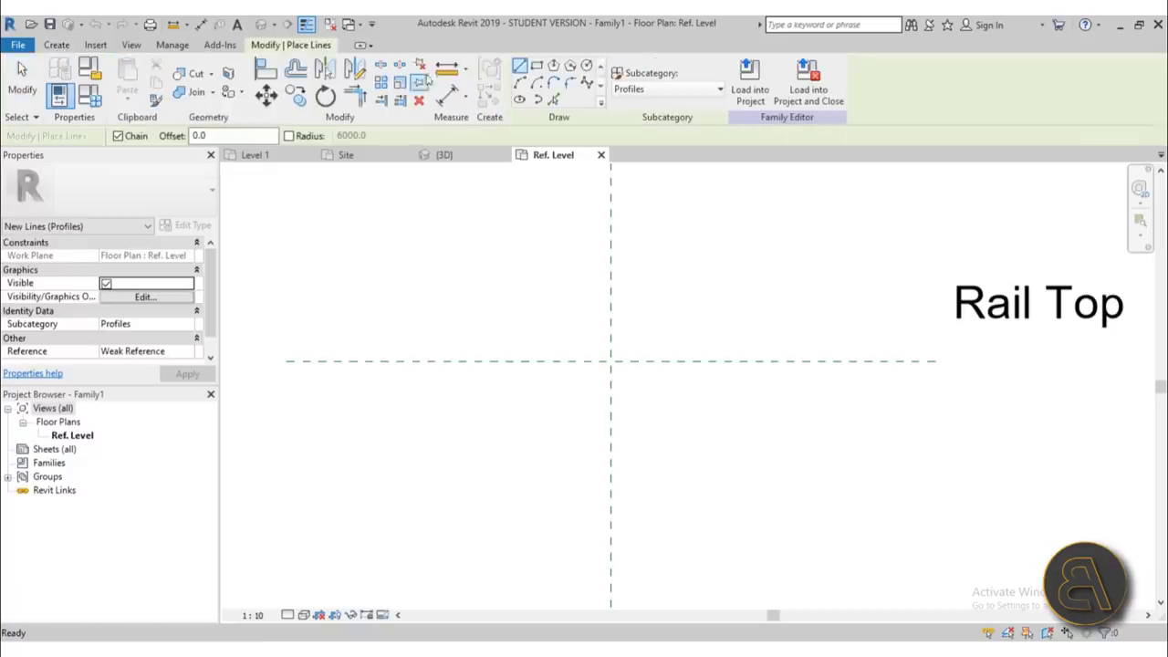
{"action": "left_click", "coordinate": [536, 65]}
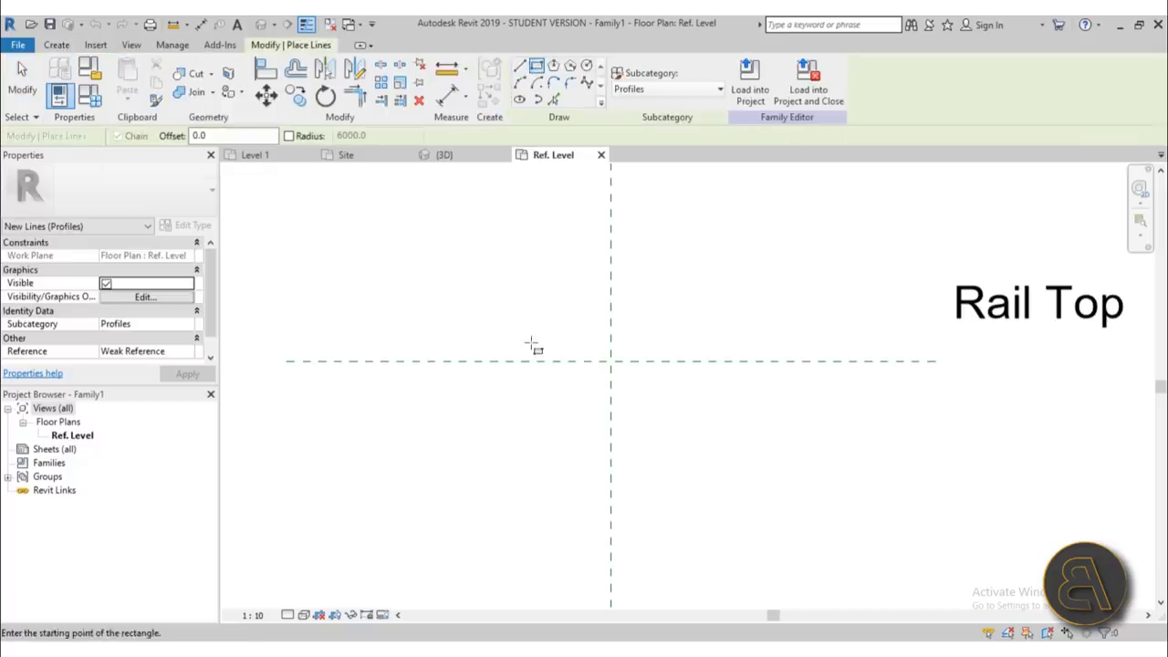
{"action": "left_click", "coordinate": [530, 343]}
{"action": "left_click", "coordinate": [696, 360]}
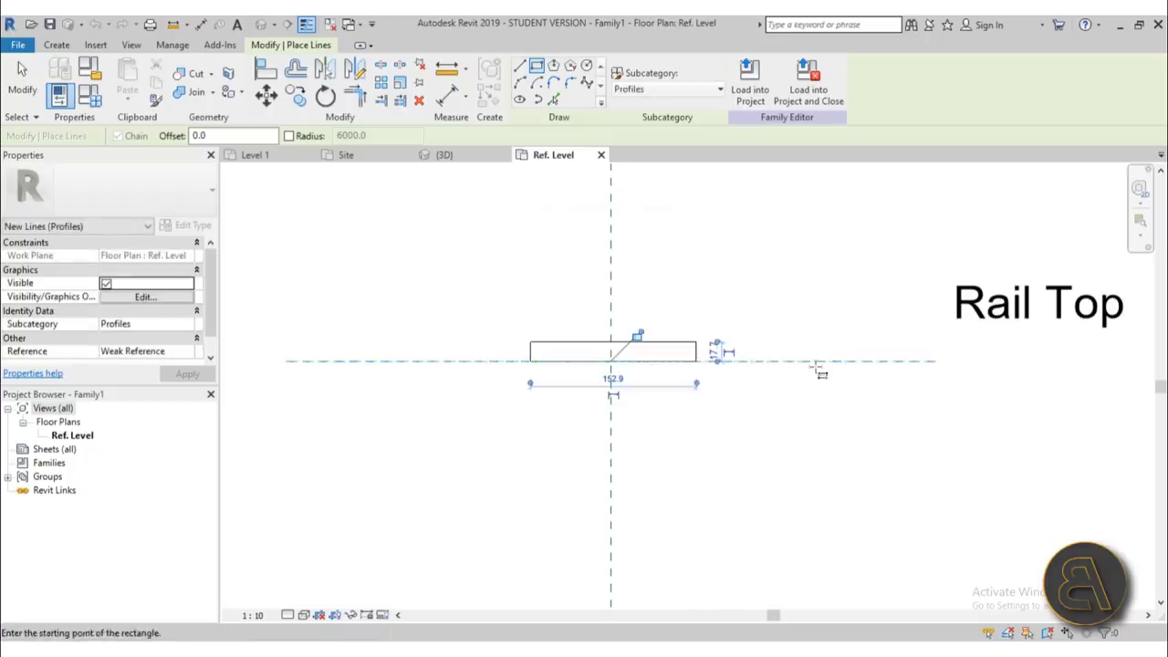
{"action": "key", "text": "Escape"}
{"action": "key", "text": "Escape"}
Step: Set the rectangle's height to 10 mm by repositioning its upper edge
{"action": "left_click", "coordinate": [631, 342]}
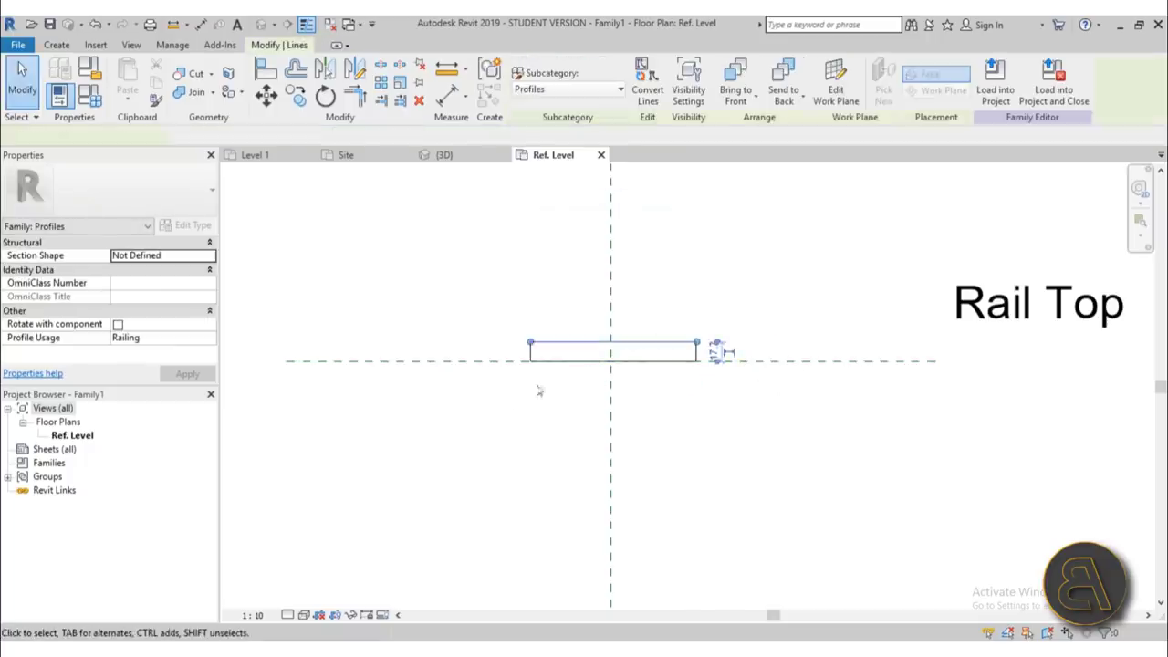
{"action": "scroll", "coordinate": [691, 368], "scroll_direction": "up", "scroll_amount": 2}
{"action": "left_click", "coordinate": [737, 339]}
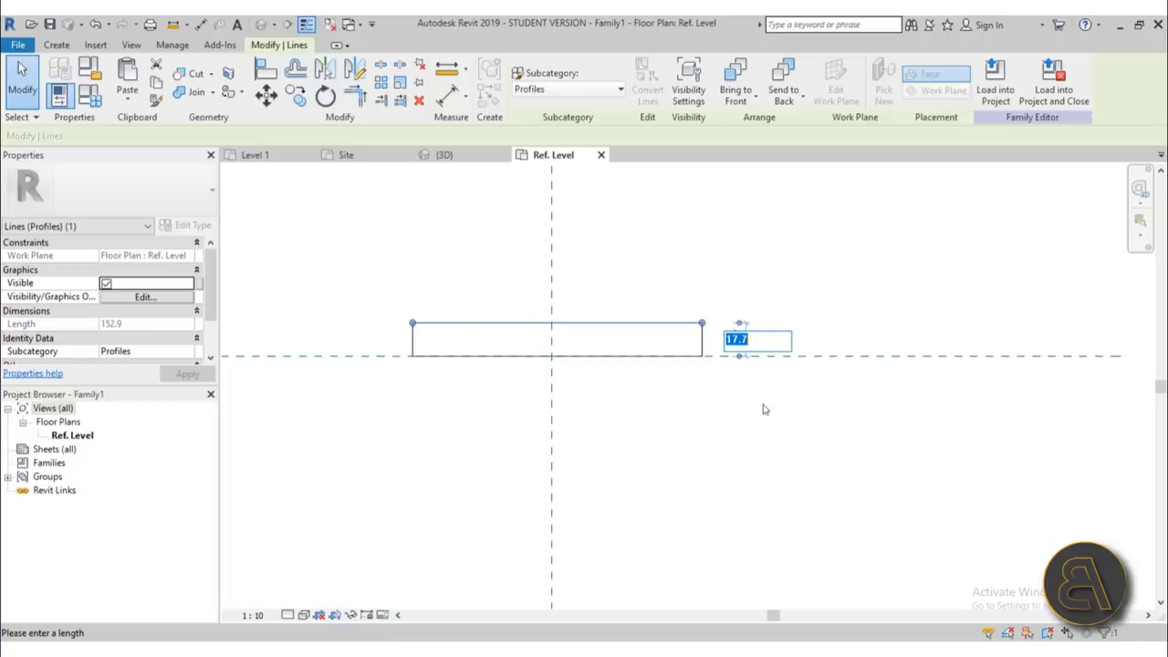
{"action": "type", "text": "10"}
{"action": "key", "text": "Return"}
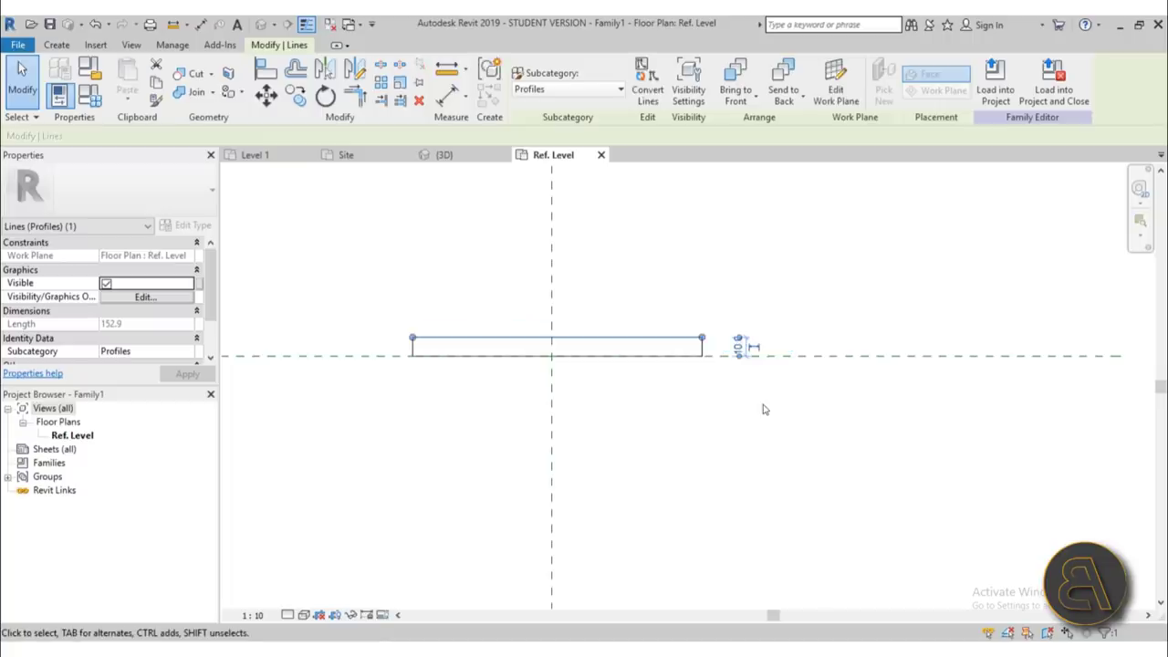
{"action": "left_click", "coordinate": [747, 437]}
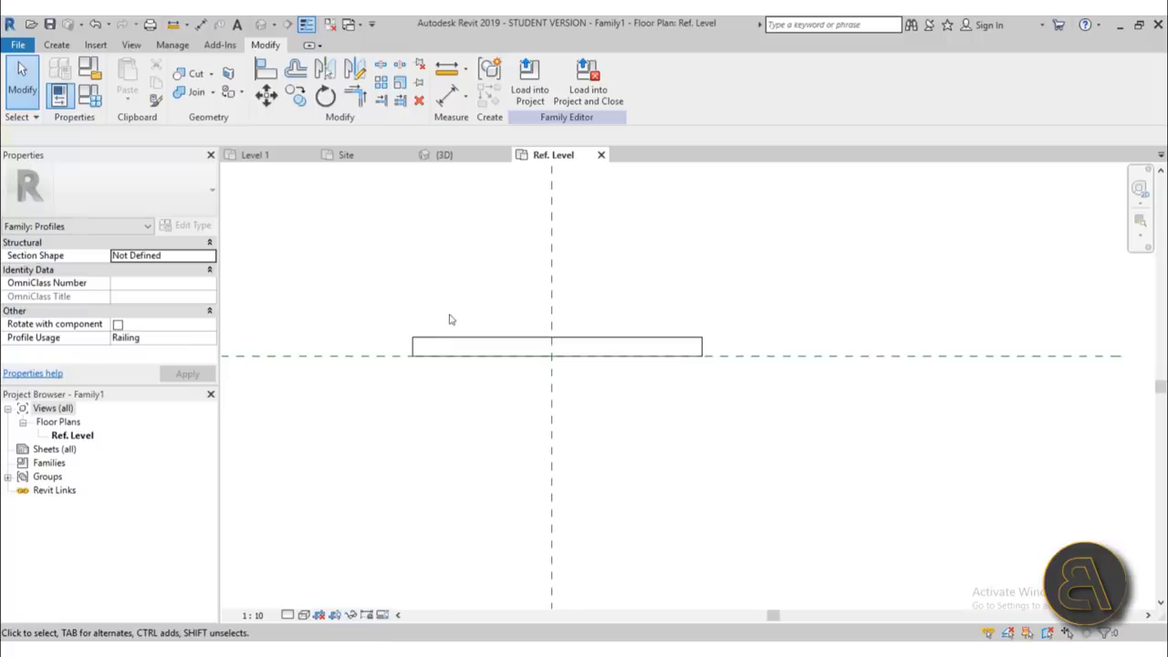
Step: Place the rectangle's left edge 60 mm from the vertical reference plane
{"action": "left_click", "coordinate": [445, 155]}
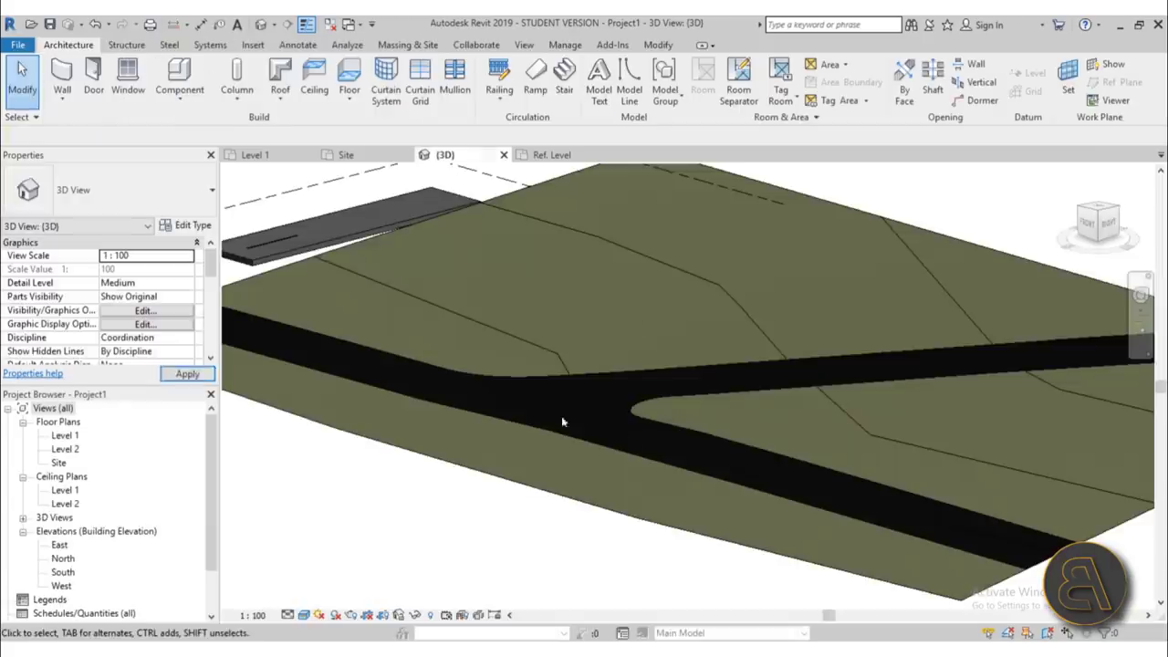
{"action": "left_click", "coordinate": [551, 155]}
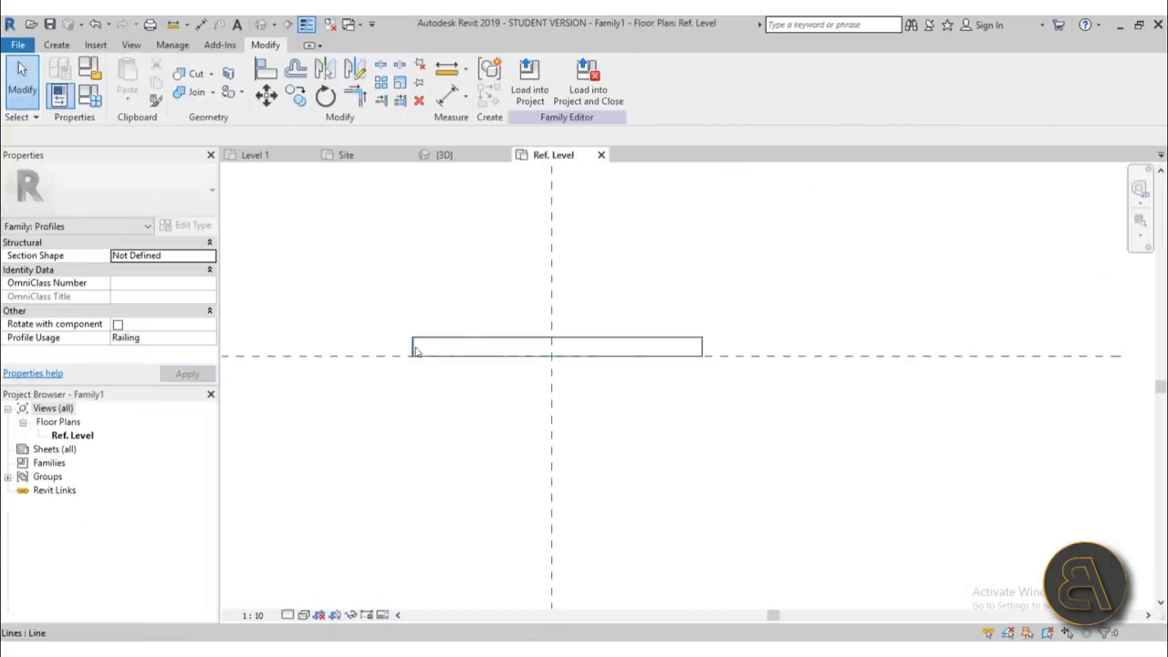
{"action": "left_click", "coordinate": [579, 339]}
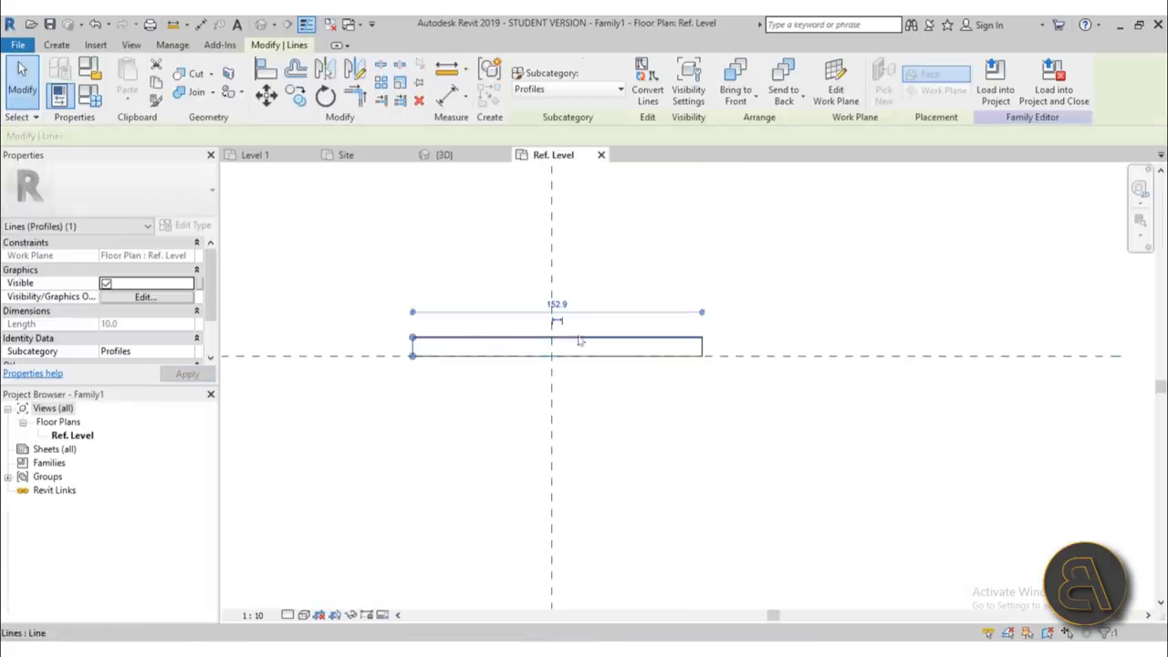
{"action": "left_click", "coordinate": [552, 267]}
{"action": "left_click", "coordinate": [482, 300]}
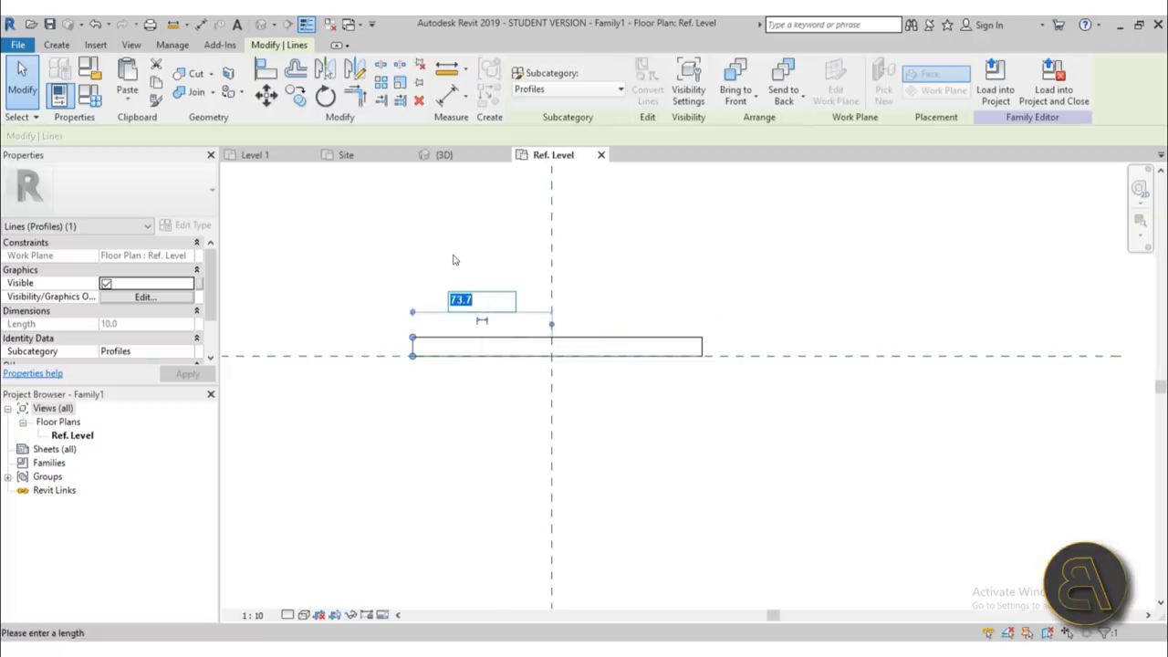
{"action": "type", "text": "10"}
{"action": "type", "text": "0"}
{"action": "key", "text": "Return"}
{"action": "left_click", "coordinate": [771, 304]}
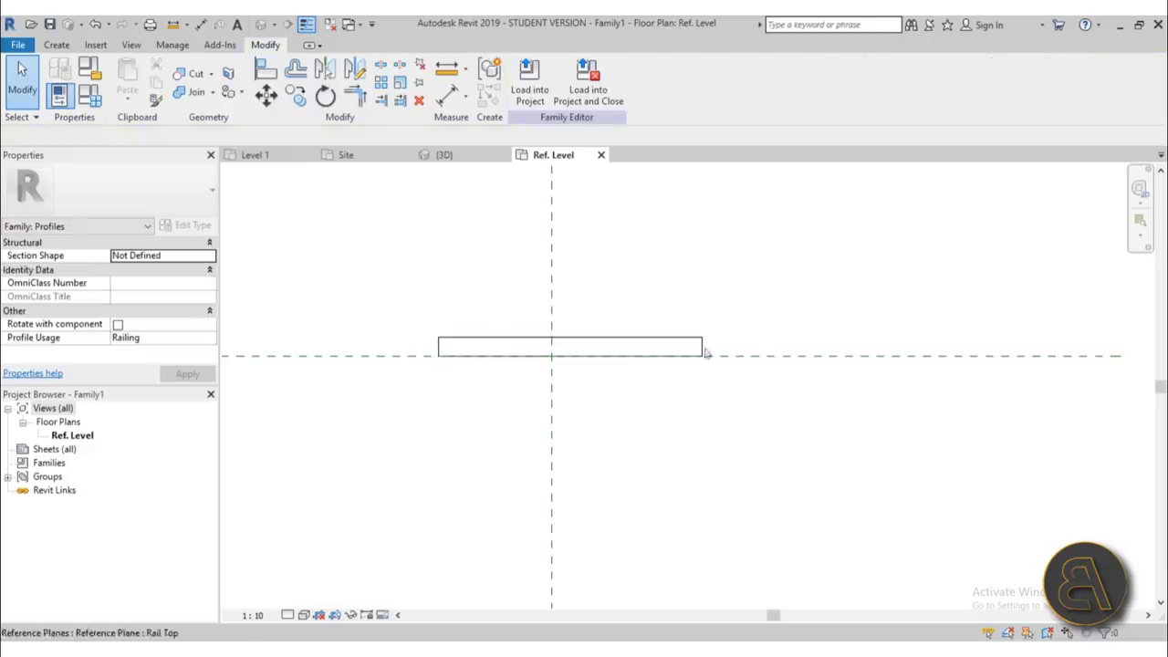
Step: Set the rectangle's overall width to 120 mm by repositioning its right edge
{"action": "left_click", "coordinate": [702, 347]}
{"action": "left_click", "coordinate": [570, 374]}
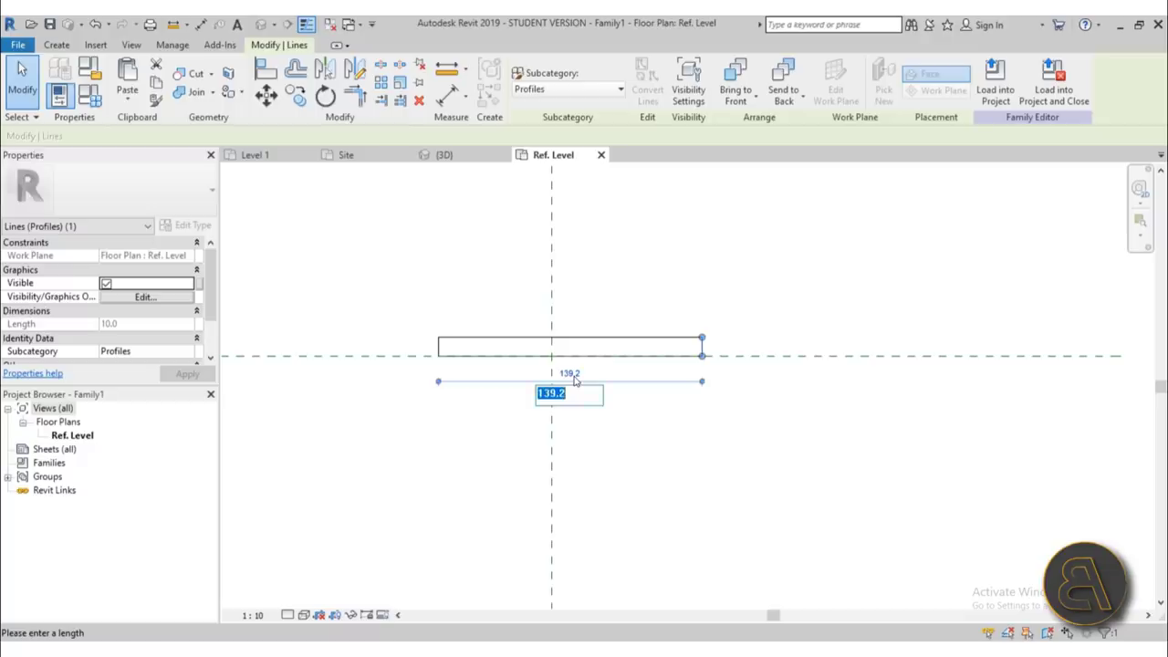
{"action": "type", "text": "120"}
{"action": "key", "text": "Return"}
{"action": "left_click", "coordinate": [604, 409]}
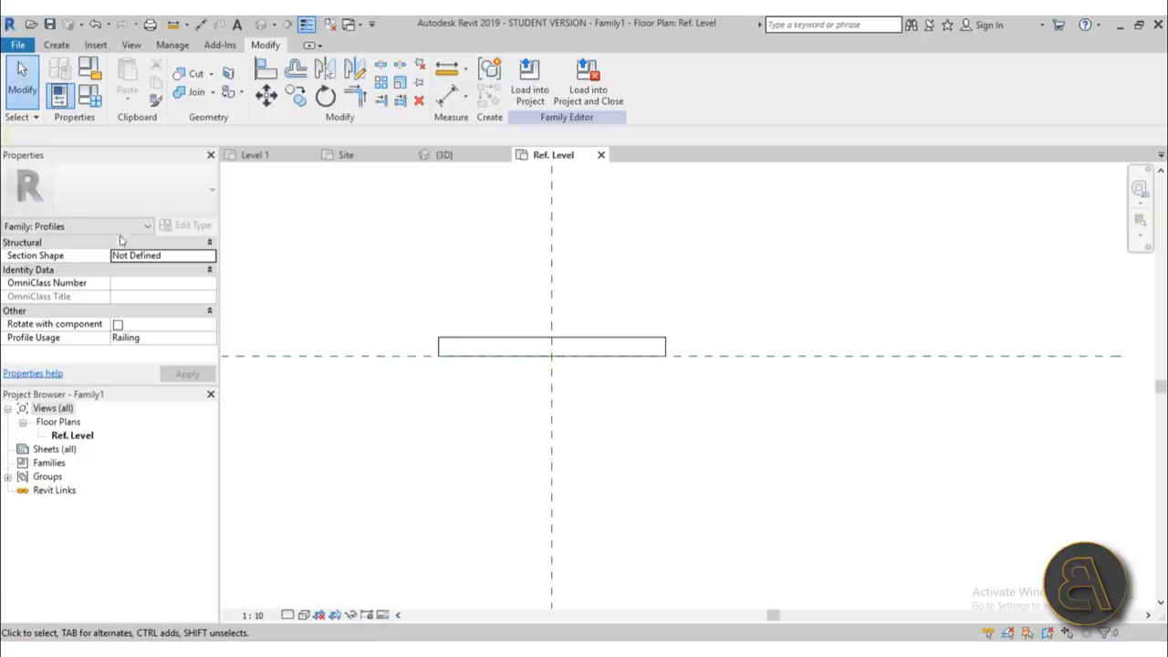
Step: Save the profile family to the Desktop as "road marking profile"
{"action": "scroll", "coordinate": [621, 397], "scroll_direction": "down", "scroll_amount": 3}
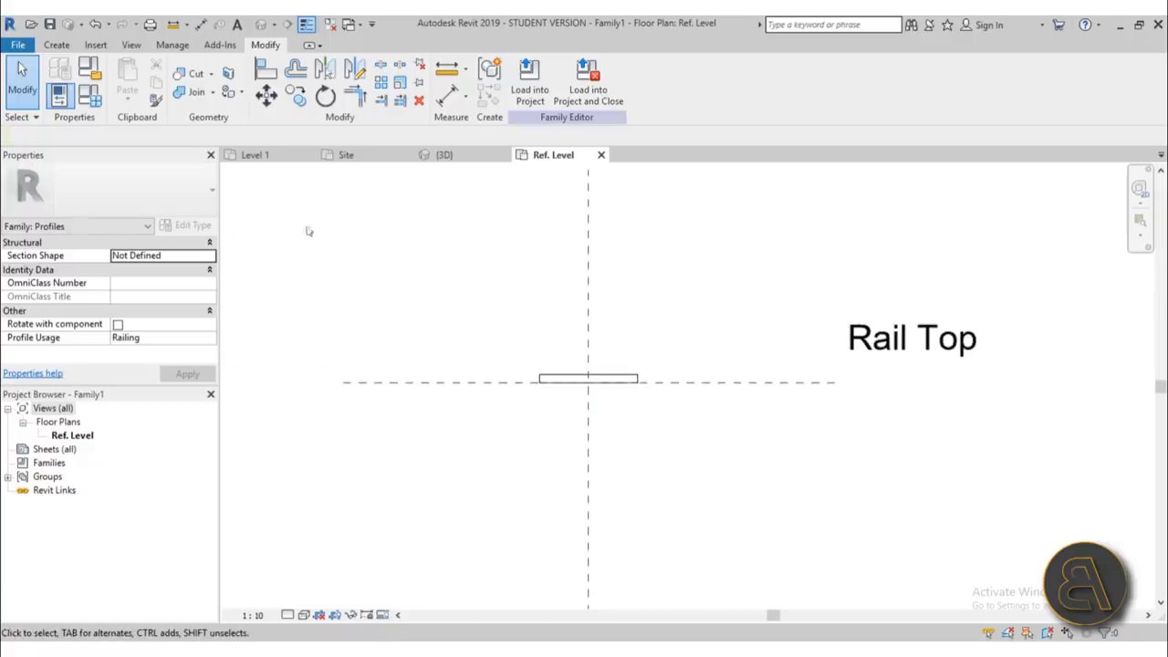
{"action": "left_click", "coordinate": [49, 26]}
{"action": "left_click", "coordinate": [452, 445]}
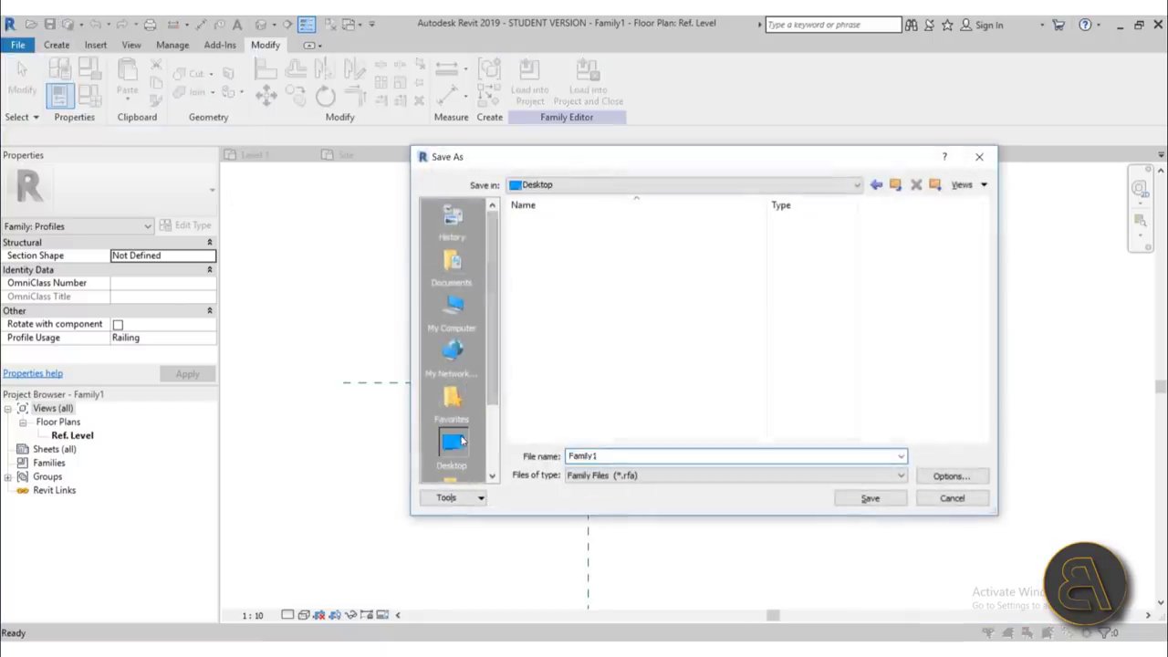
{"action": "left_click", "coordinate": [650, 454]}
{"action": "double_click", "coordinate": [645, 455]}
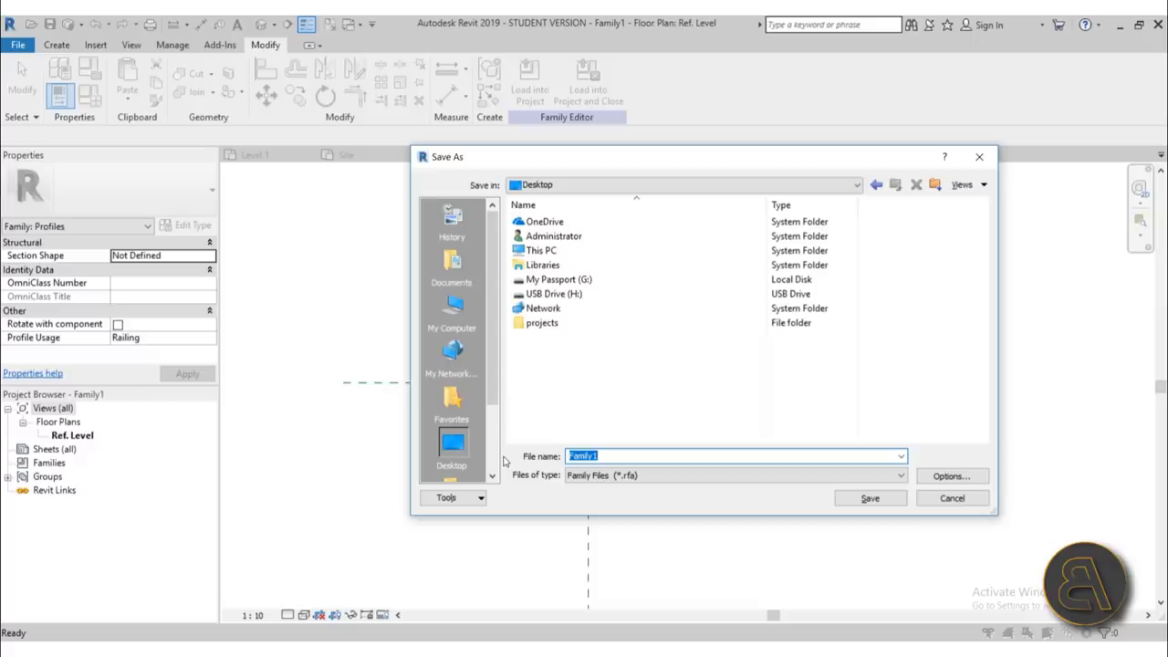
{"action": "type", "text": "road marking profile"}
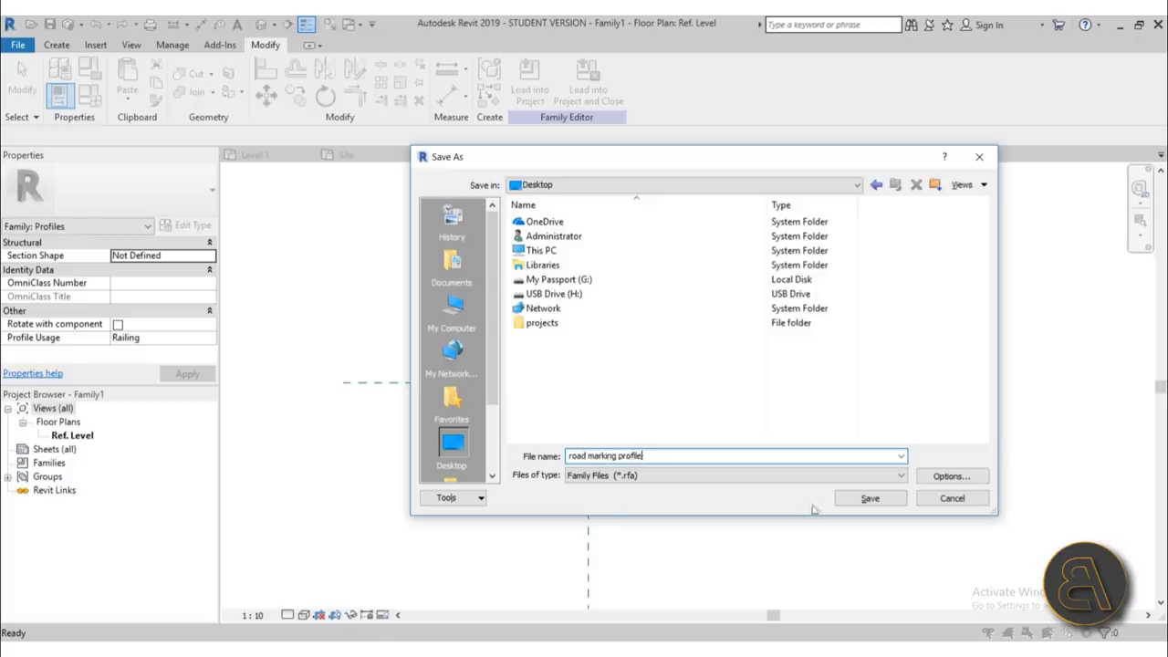
{"action": "left_click", "coordinate": [894, 498]}
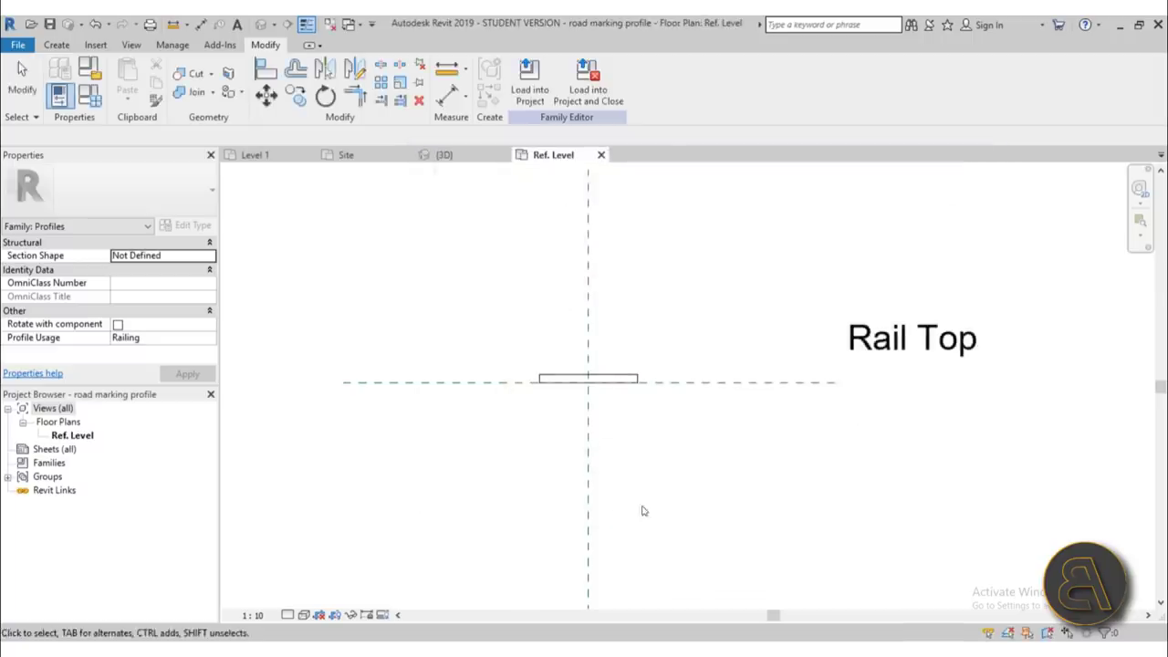
Step: Load the road marking profile family into the project and show the project's 3D view
{"action": "left_click", "coordinate": [530, 99]}
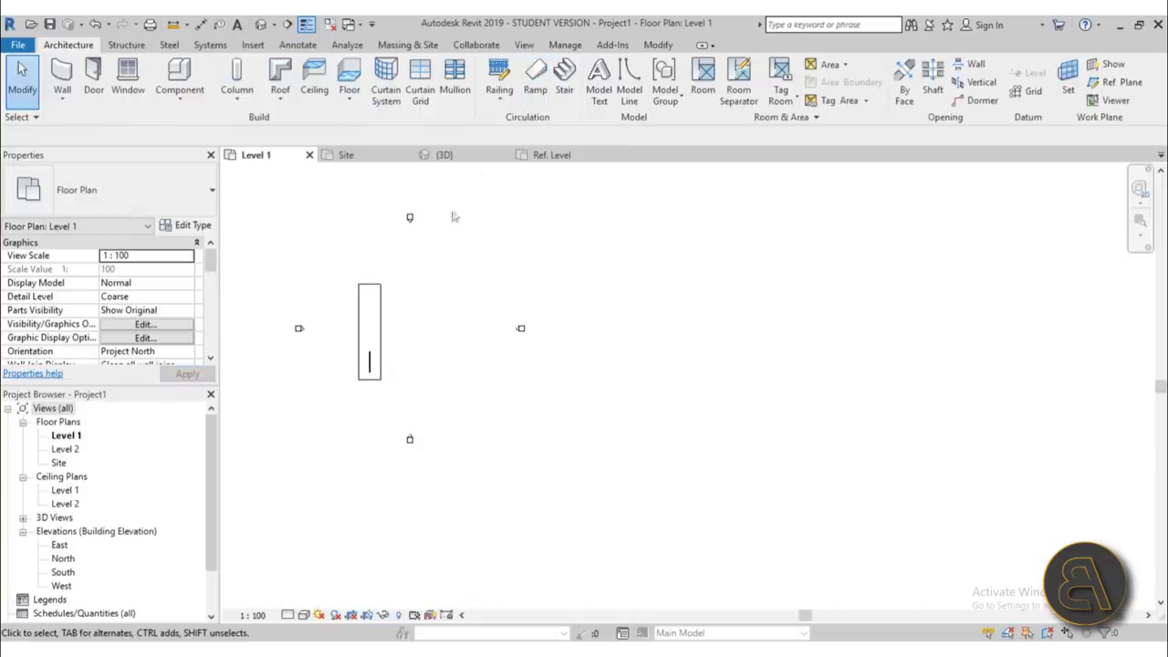
{"action": "left_click", "coordinate": [267, 27]}
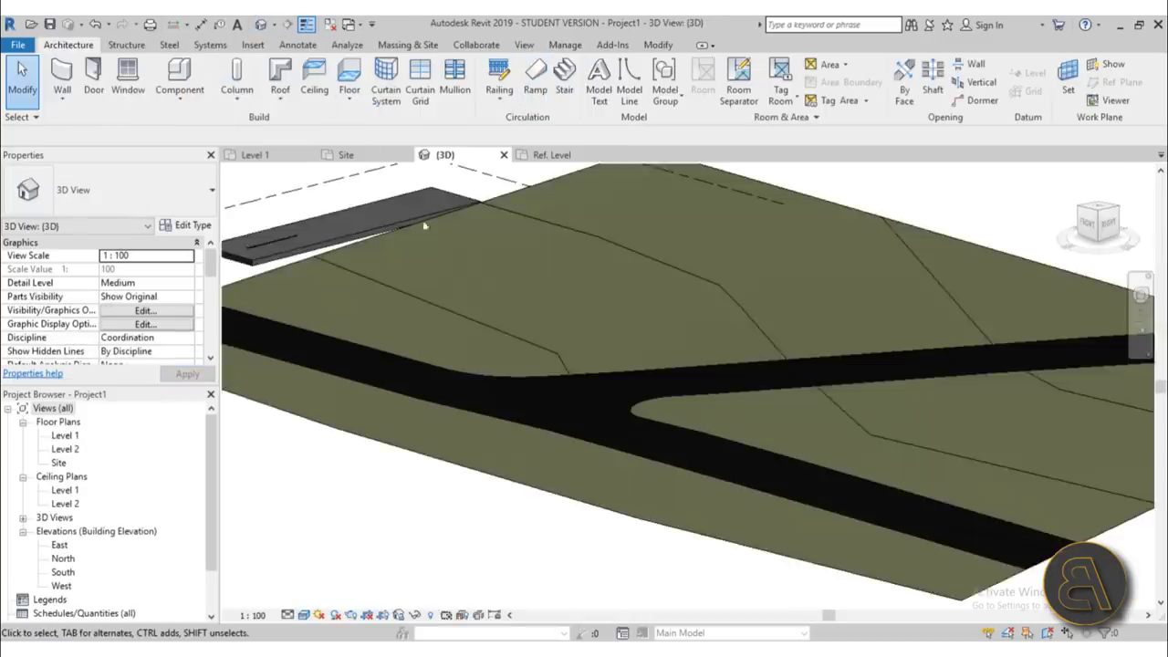
{"action": "scroll", "coordinate": [497, 300], "scroll_direction": "down", "scroll_amount": 3}
{"action": "scroll", "coordinate": [496, 299], "scroll_direction": "up", "scroll_amount": 2}
Step: Start a sketched railing and duplicate the 900mm Pipe type under the name "Road marking"
{"action": "left_click", "coordinate": [497, 78]}
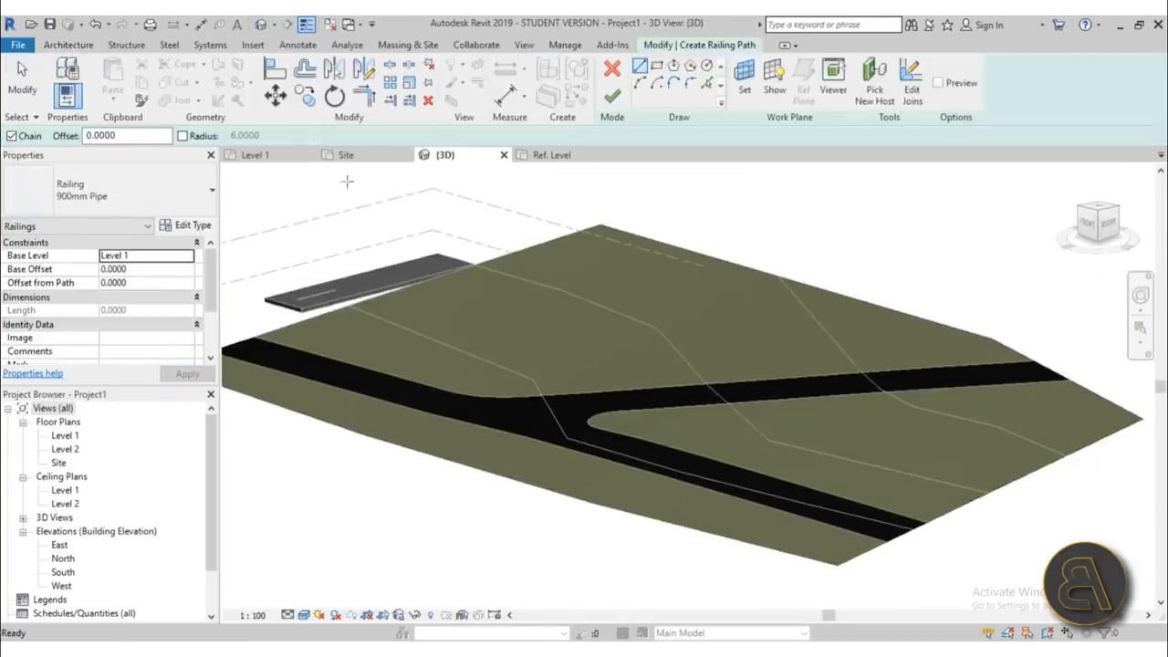
{"action": "left_click", "coordinate": [189, 226]}
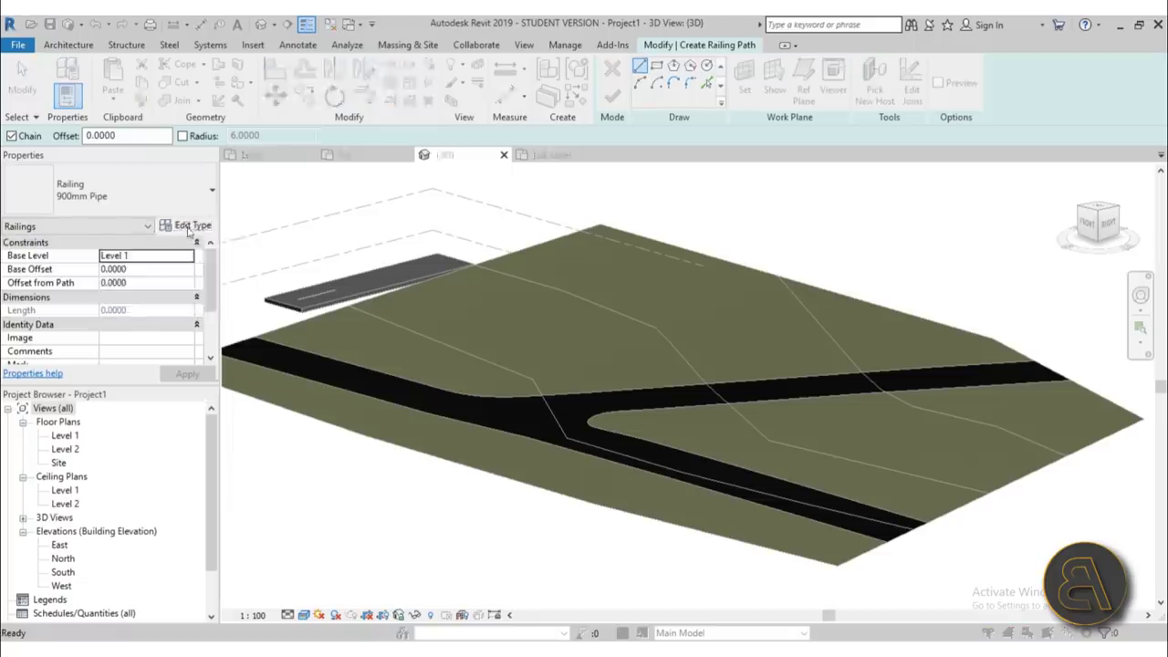
{"action": "left_click", "coordinate": [486, 125]}
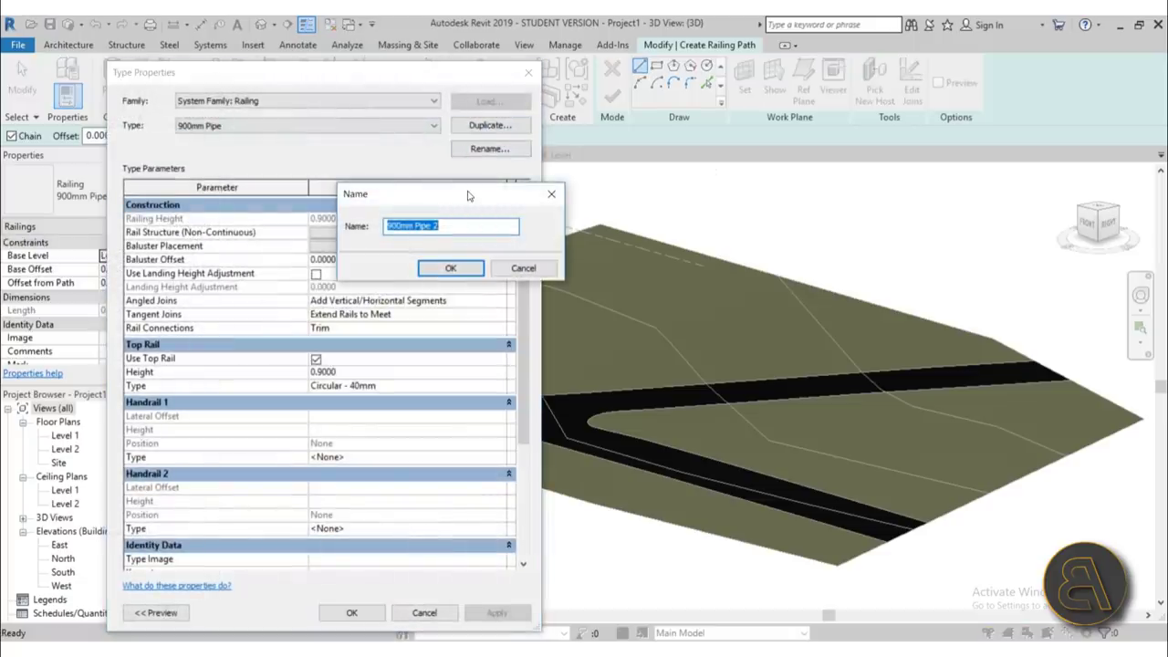
{"action": "type", "text": "Road marking"}
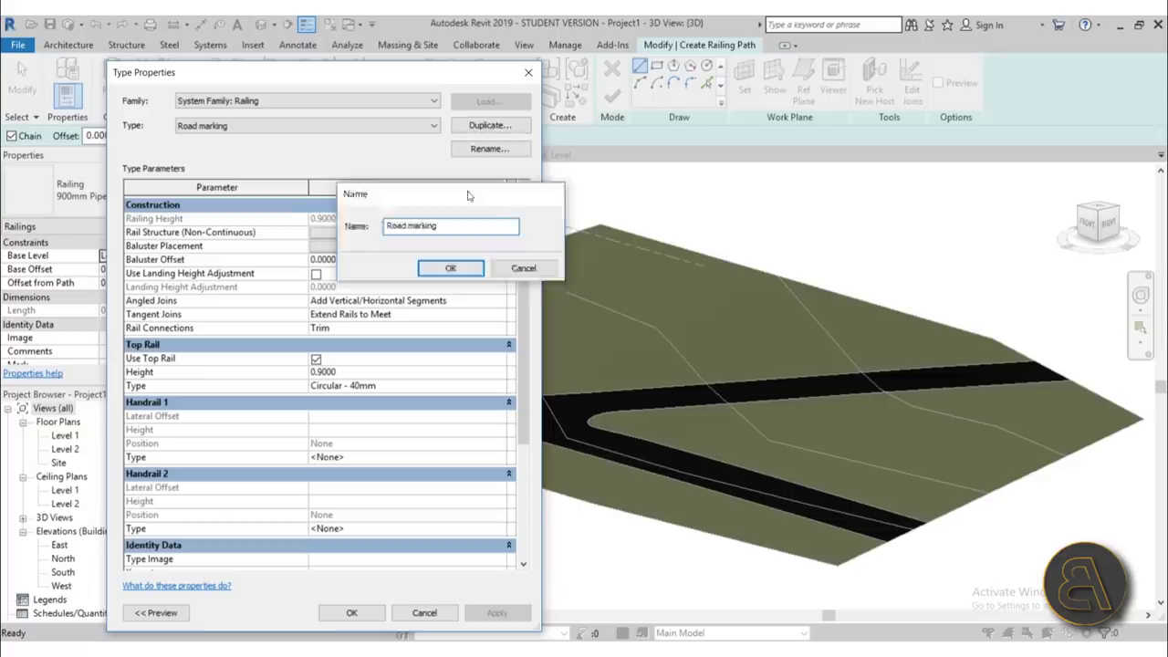
{"action": "key", "text": "Return"}
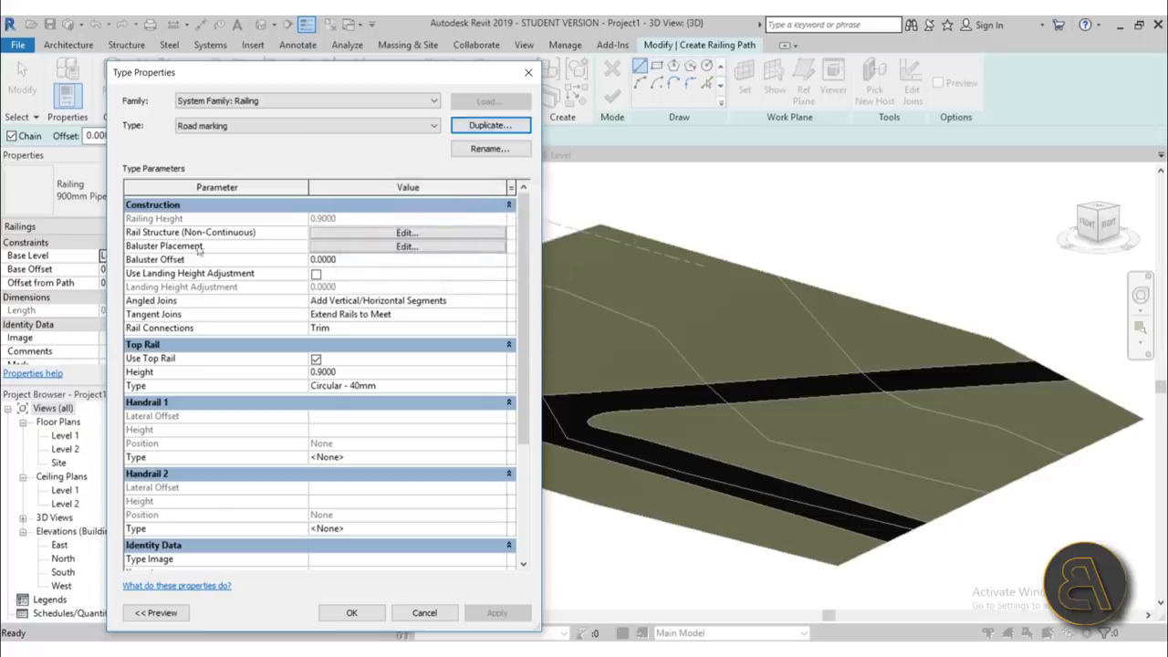
Step: Delete Rails 2 to 6 from the Road marking type's non-continuous rail structure, keeping only Rail 1
{"action": "left_click", "coordinate": [456, 234]}
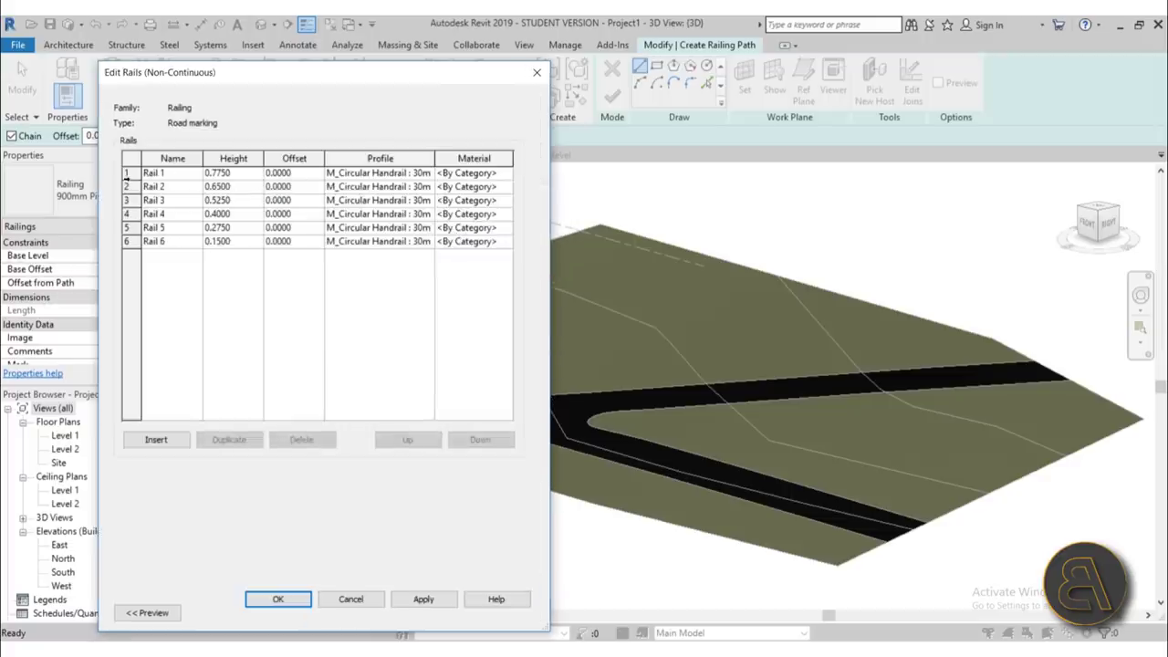
{"action": "left_click", "coordinate": [127, 173]}
{"action": "left_click", "coordinate": [128, 240]}
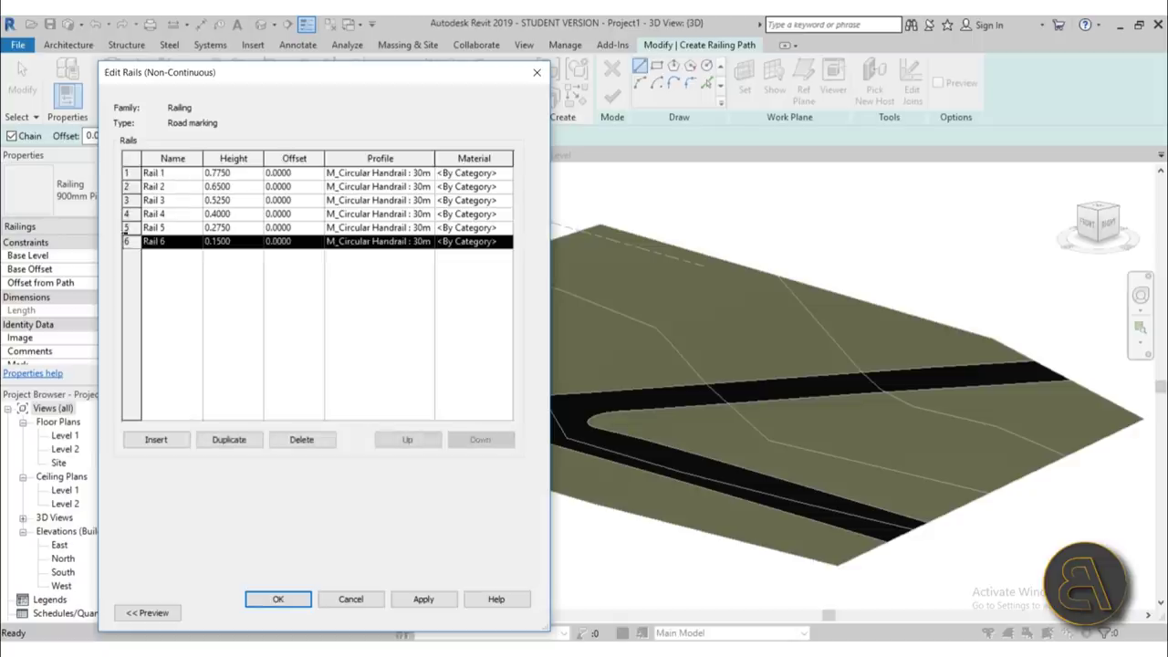
{"action": "left_click", "coordinate": [305, 442]}
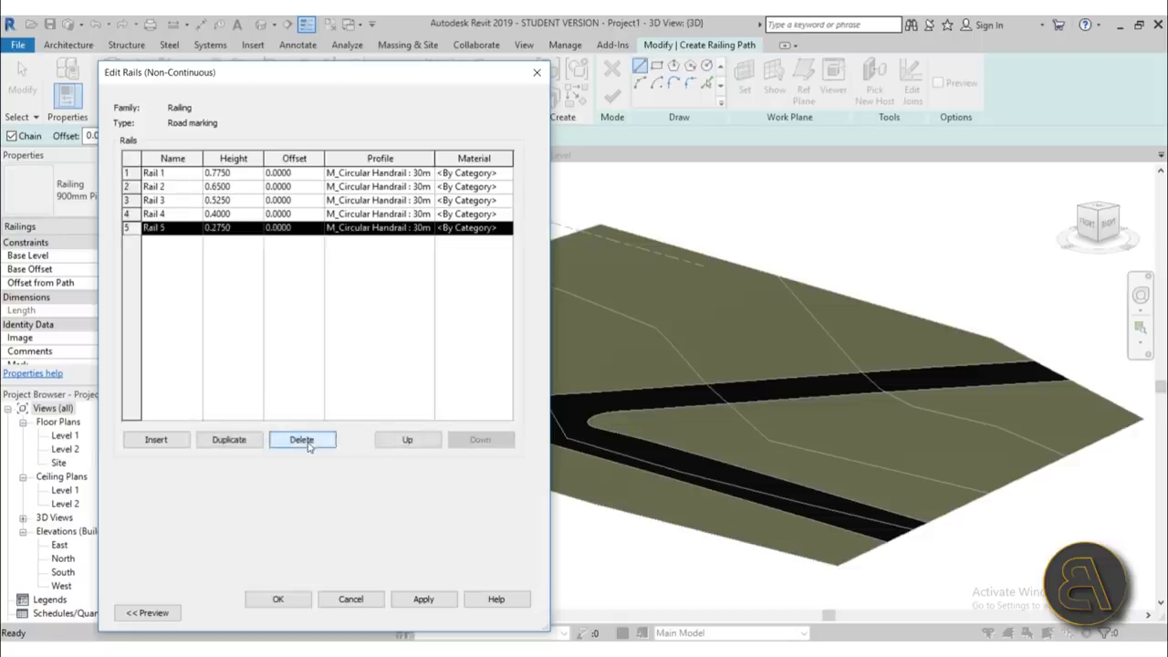
{"action": "left_click", "coordinate": [307, 443]}
{"action": "left_click", "coordinate": [308, 444]}
{"action": "left_click", "coordinate": [307, 444]}
{"action": "left_click", "coordinate": [308, 444]}
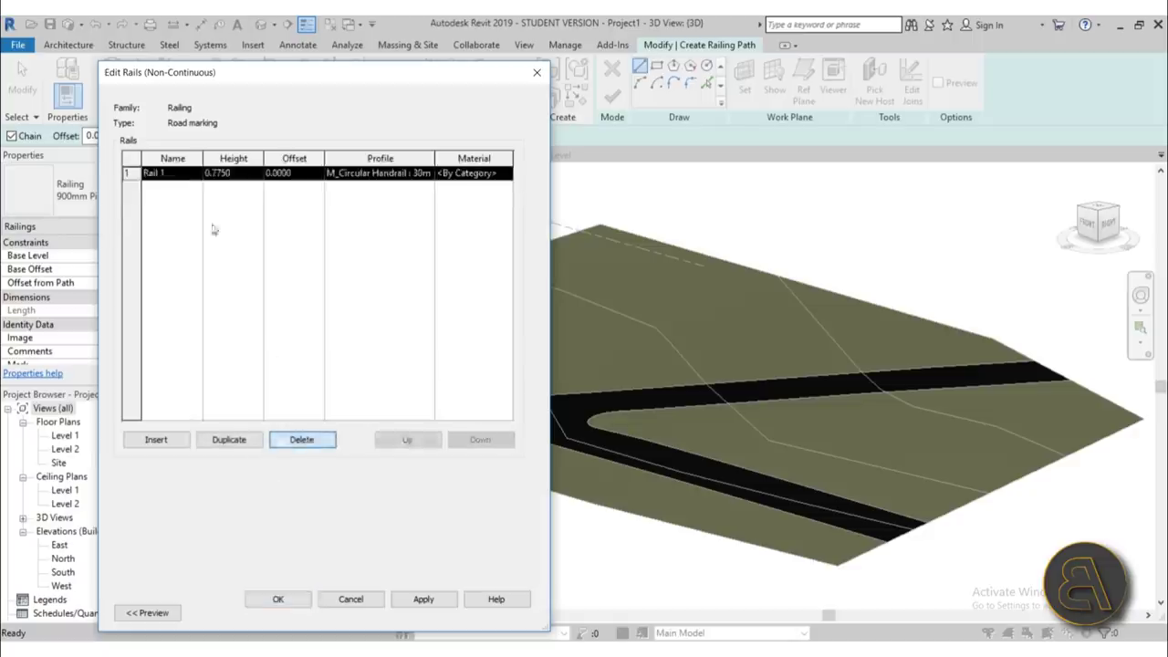
Step: Set Rail 1's height to 0 and assign it the road marking profile
{"action": "left_click", "coordinate": [187, 174]}
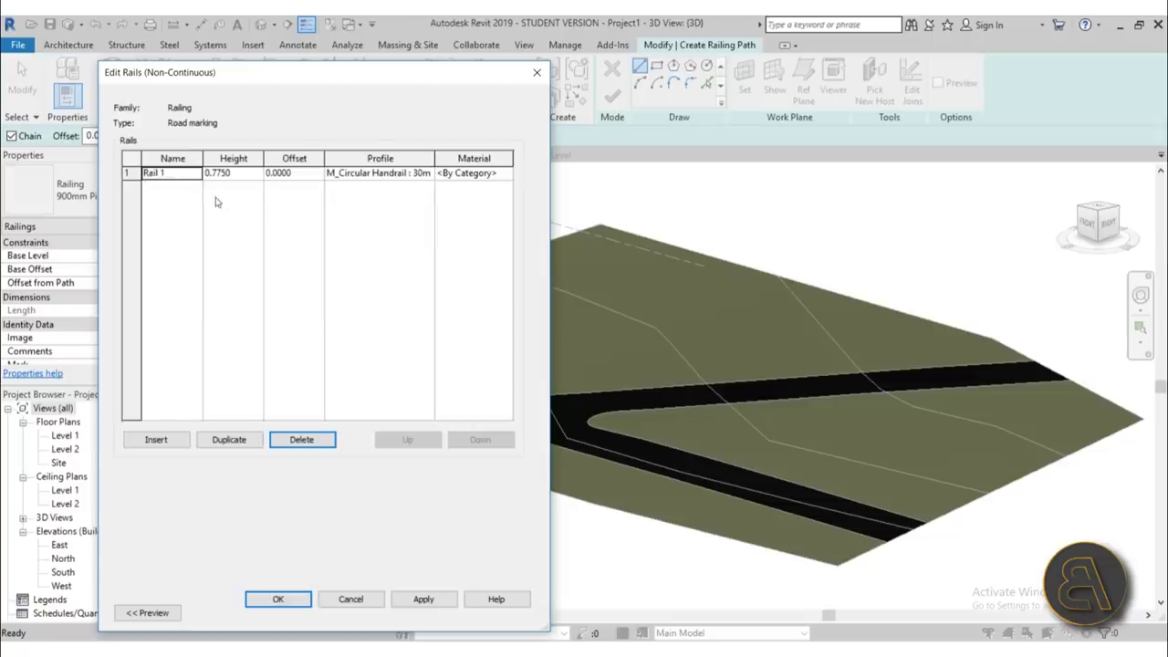
{"action": "left_click", "coordinate": [244, 174]}
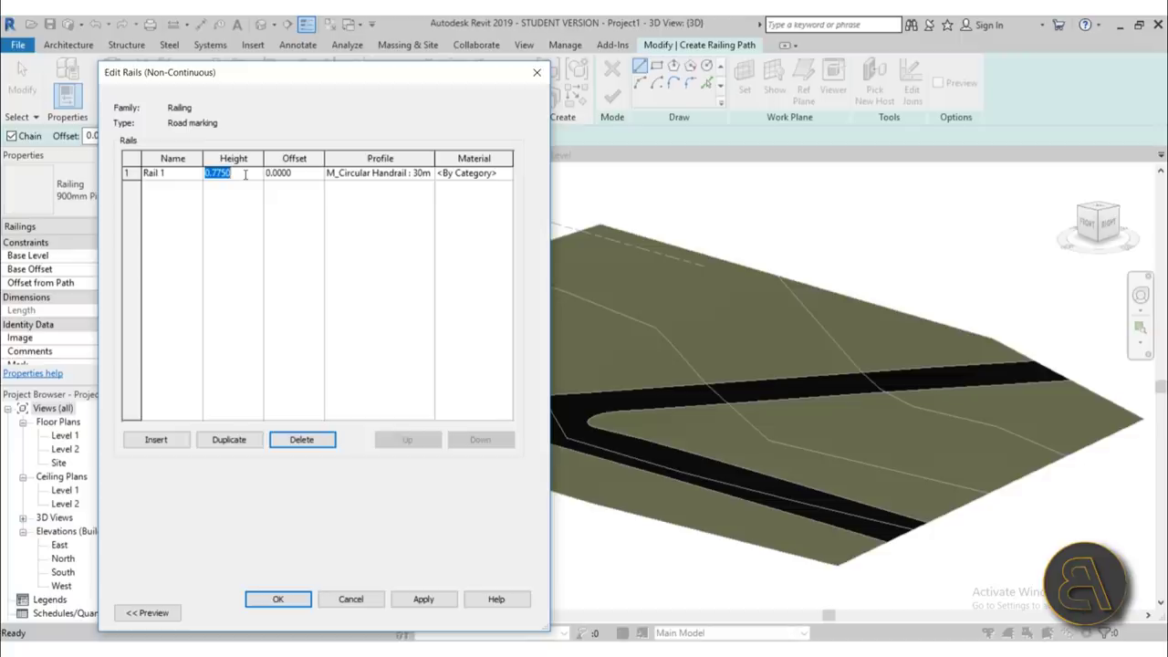
{"action": "type", "text": "0"}
{"action": "key", "text": "Tab"}
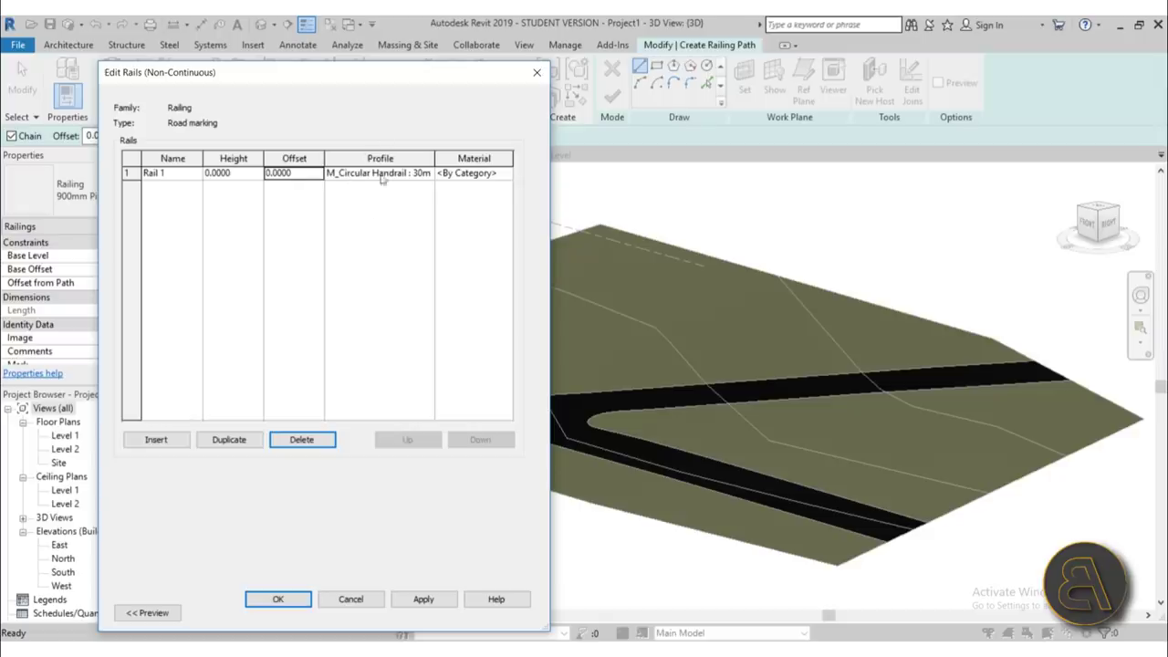
{"action": "left_click", "coordinate": [431, 176]}
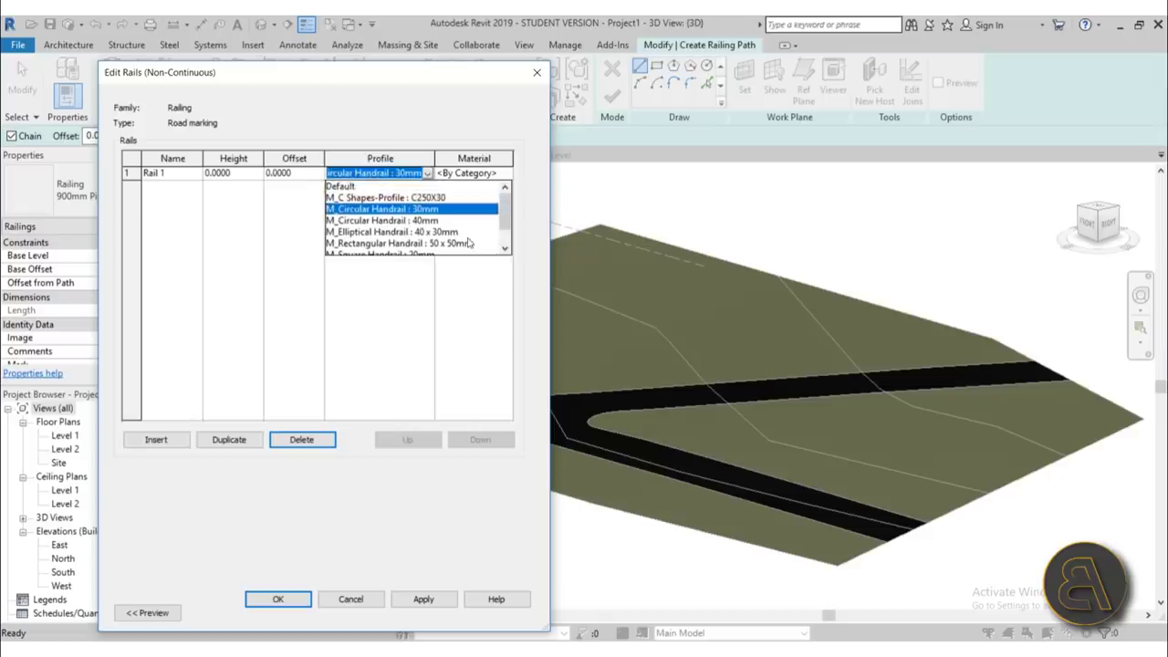
{"action": "scroll", "coordinate": [467, 234], "scroll_direction": "down", "scroll_amount": 1}
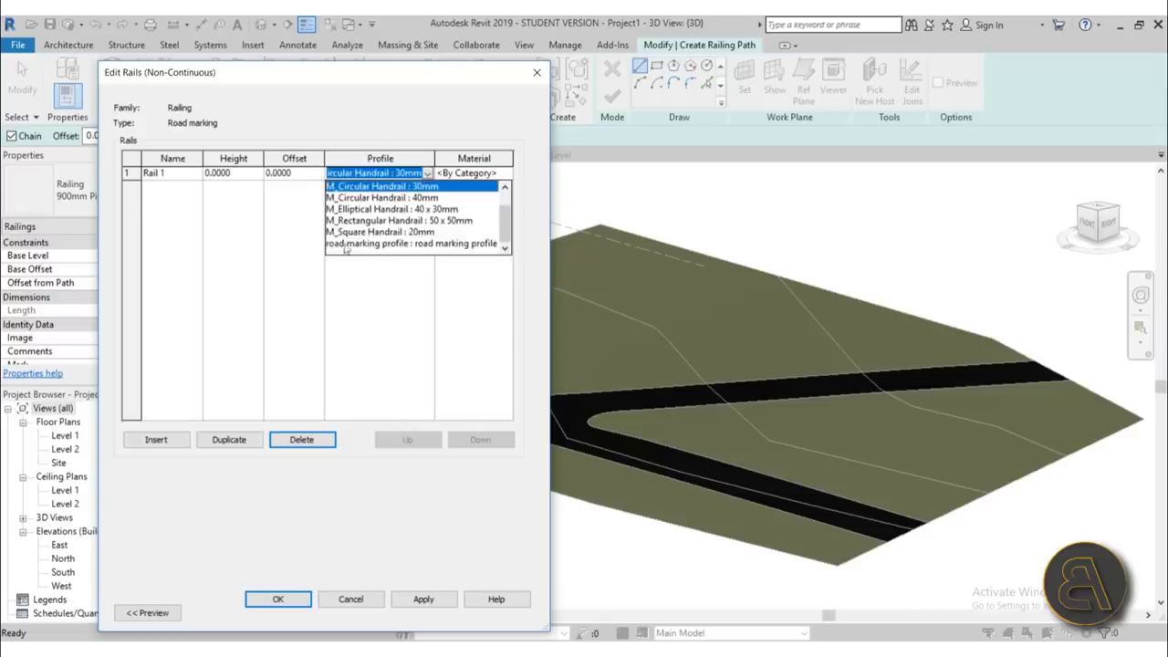
{"action": "left_click", "coordinate": [434, 244]}
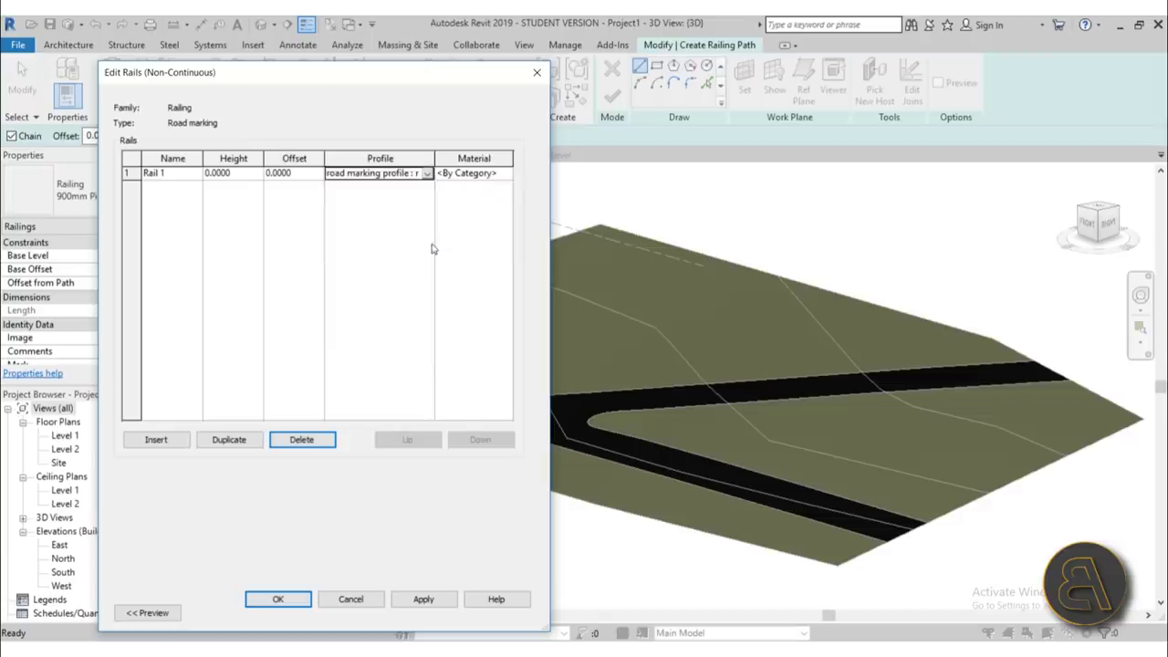
Step: Search the materials for "white paint", assign the library's Paint material to Rail 1, and accept the rail structure
{"action": "left_click", "coordinate": [475, 174]}
{"action": "left_click", "coordinate": [508, 174]}
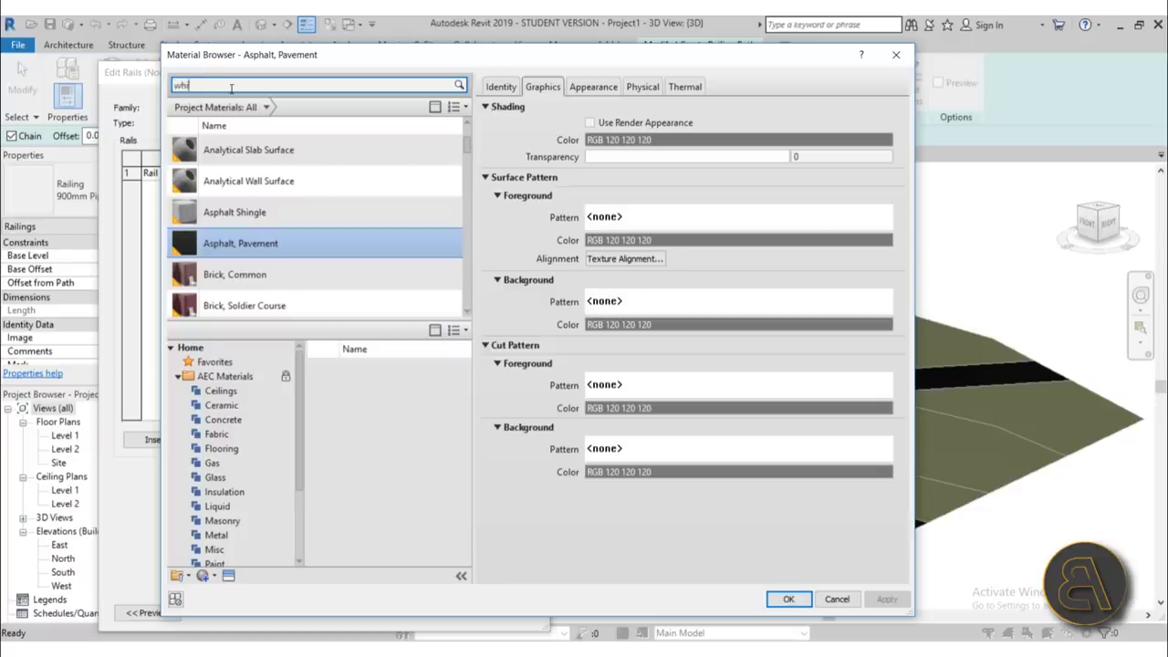
{"action": "left_click", "coordinate": [231, 88]}
{"action": "type", "text": "white "}
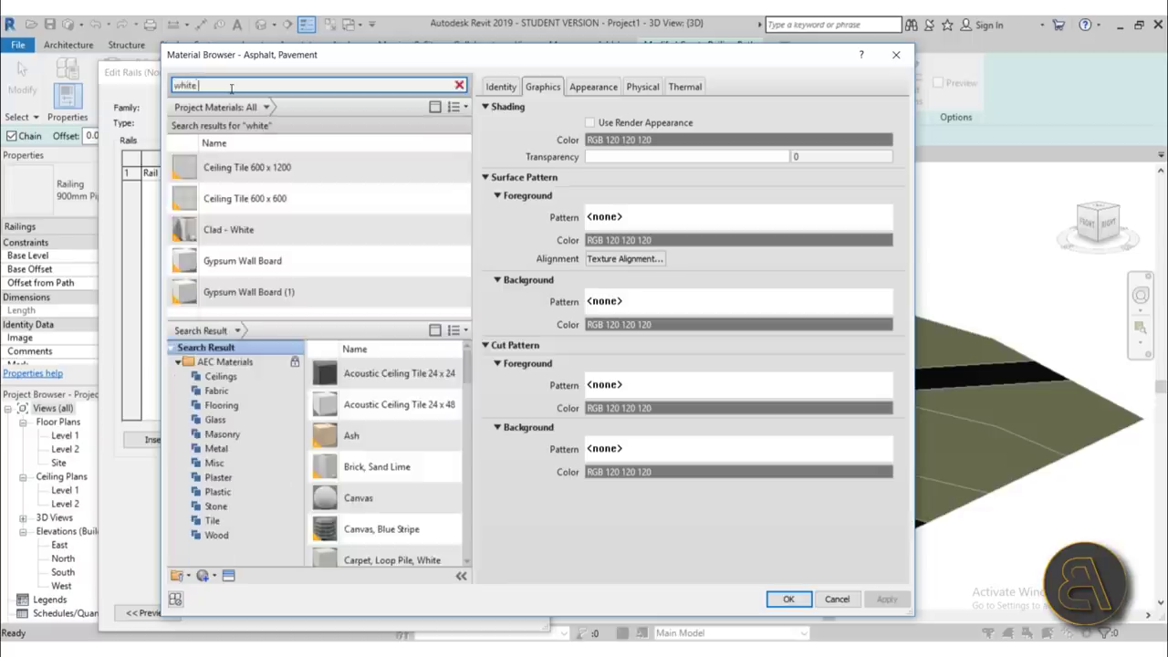
{"action": "type", "text": "paint"}
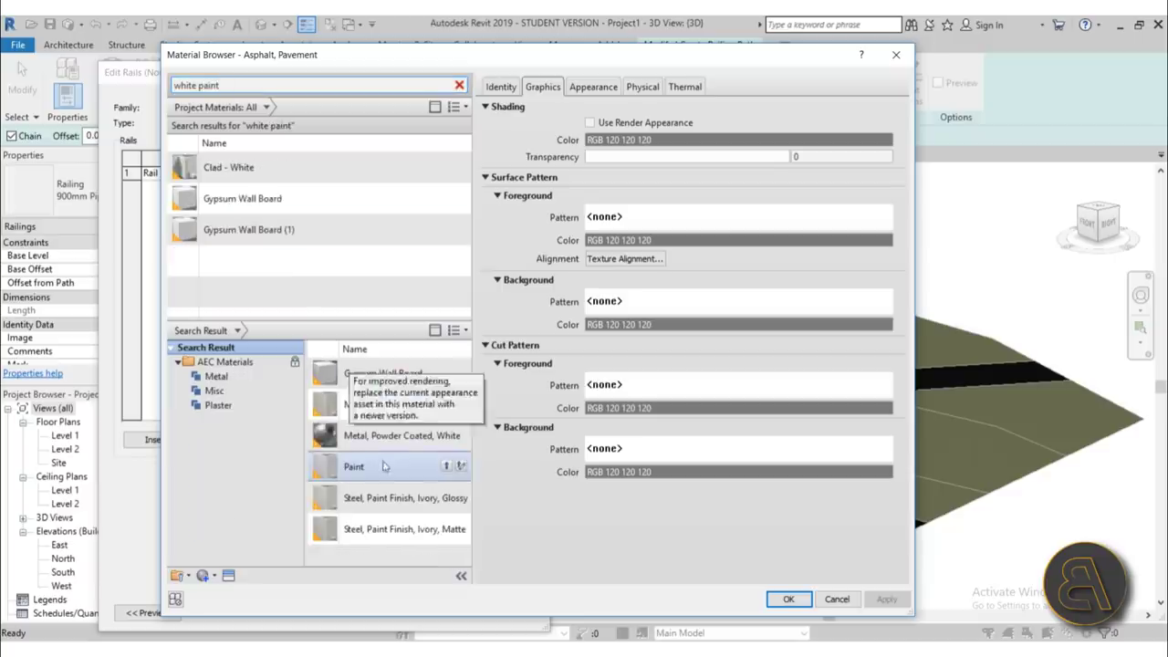
{"action": "left_click", "coordinate": [447, 467]}
{"action": "double_click", "coordinate": [248, 264]}
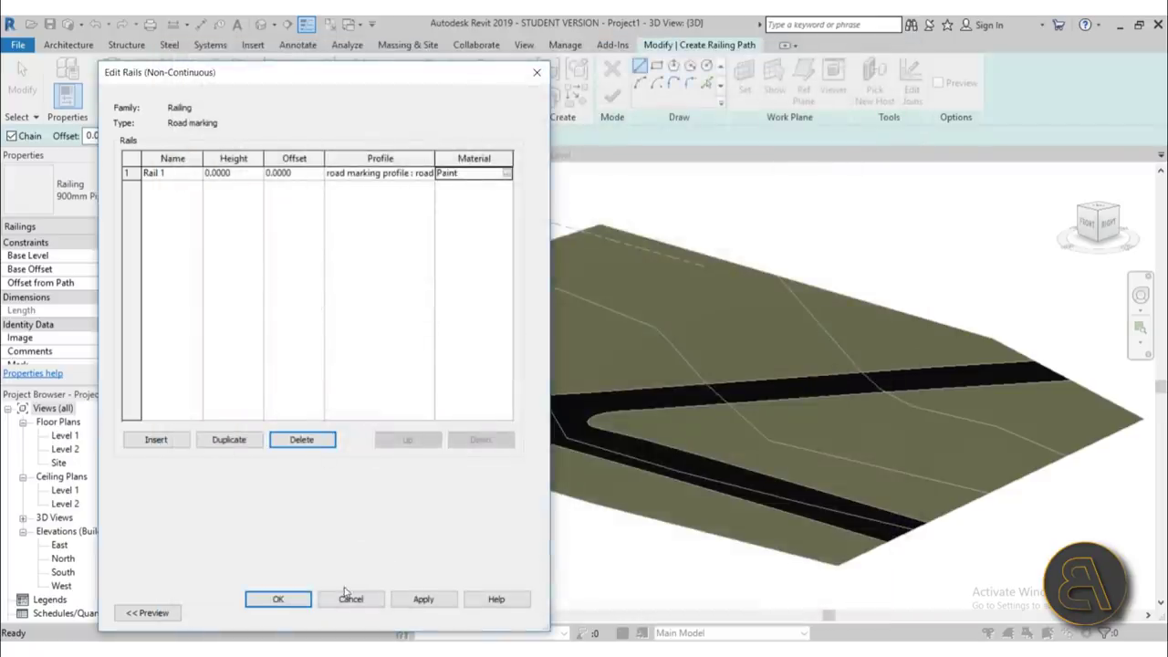
{"action": "left_click", "coordinate": [422, 599]}
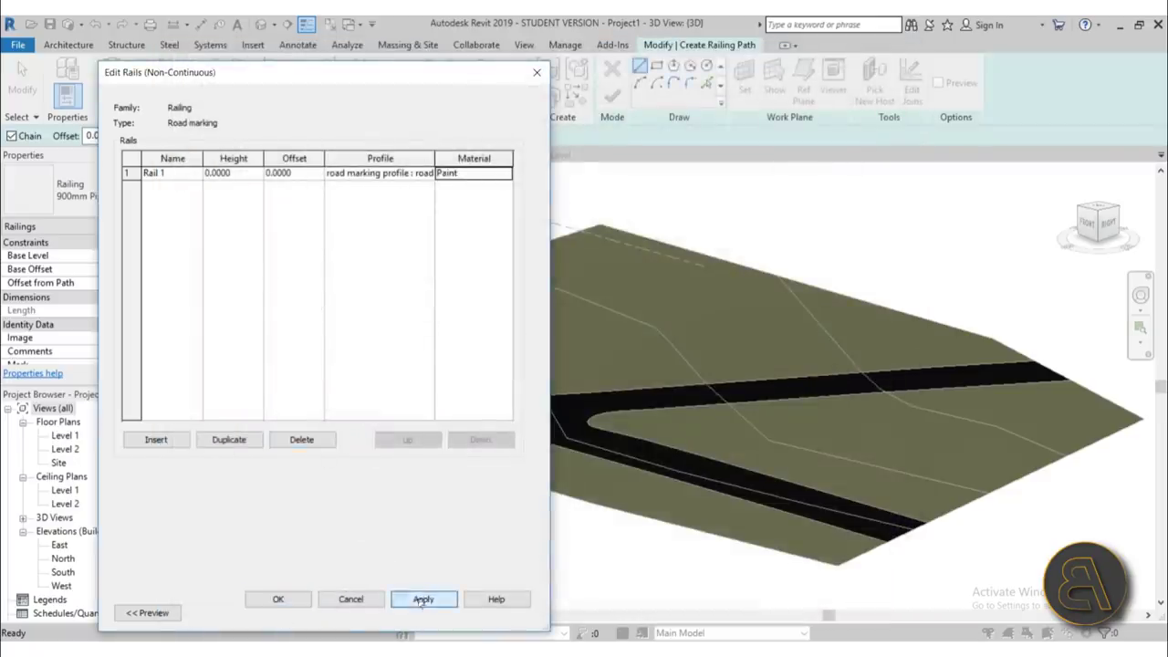
{"action": "left_click", "coordinate": [278, 599]}
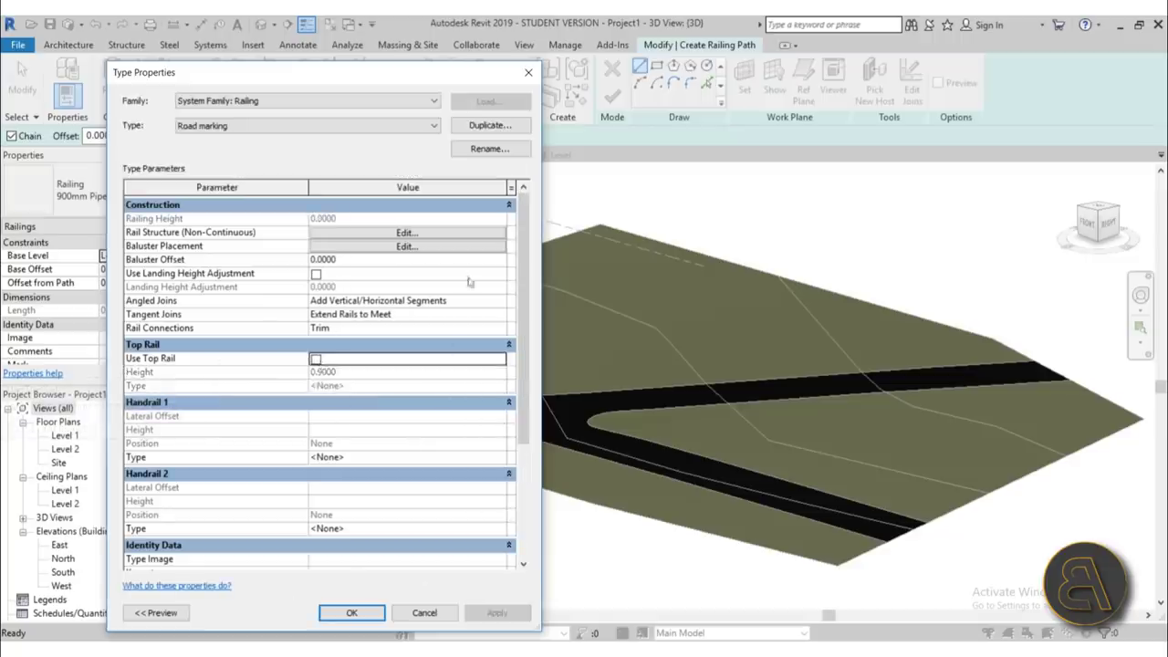
Step: Set the regular baluster's family to None in the Road marking type's baluster placement
{"action": "left_click", "coordinate": [382, 249]}
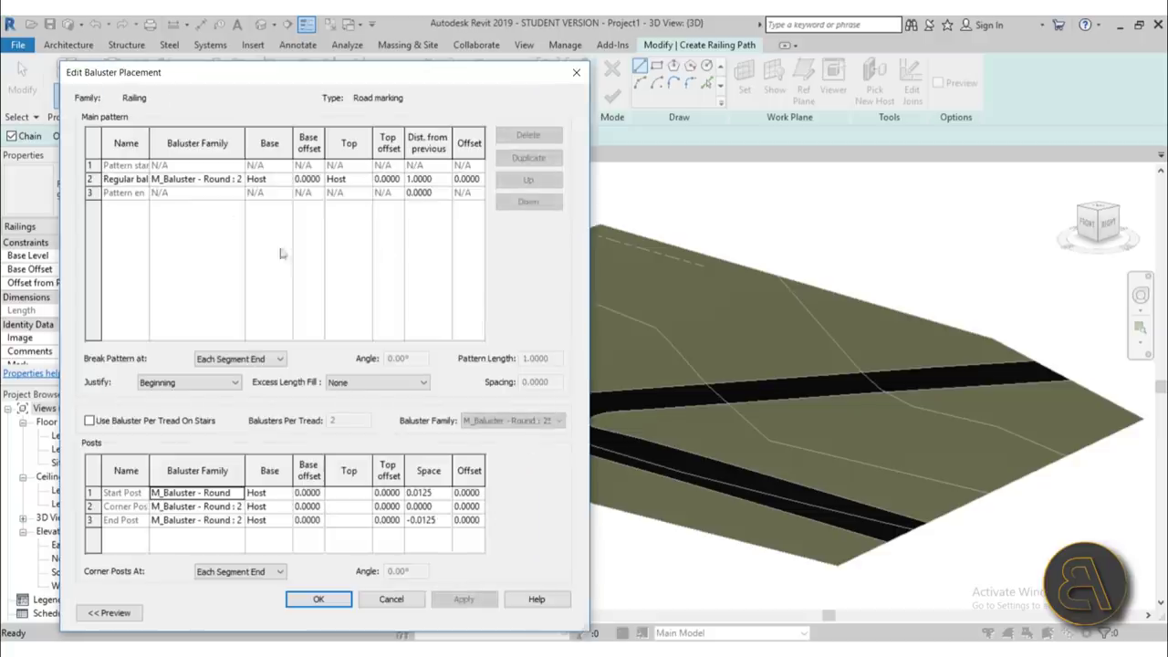
{"action": "left_click", "coordinate": [92, 180]}
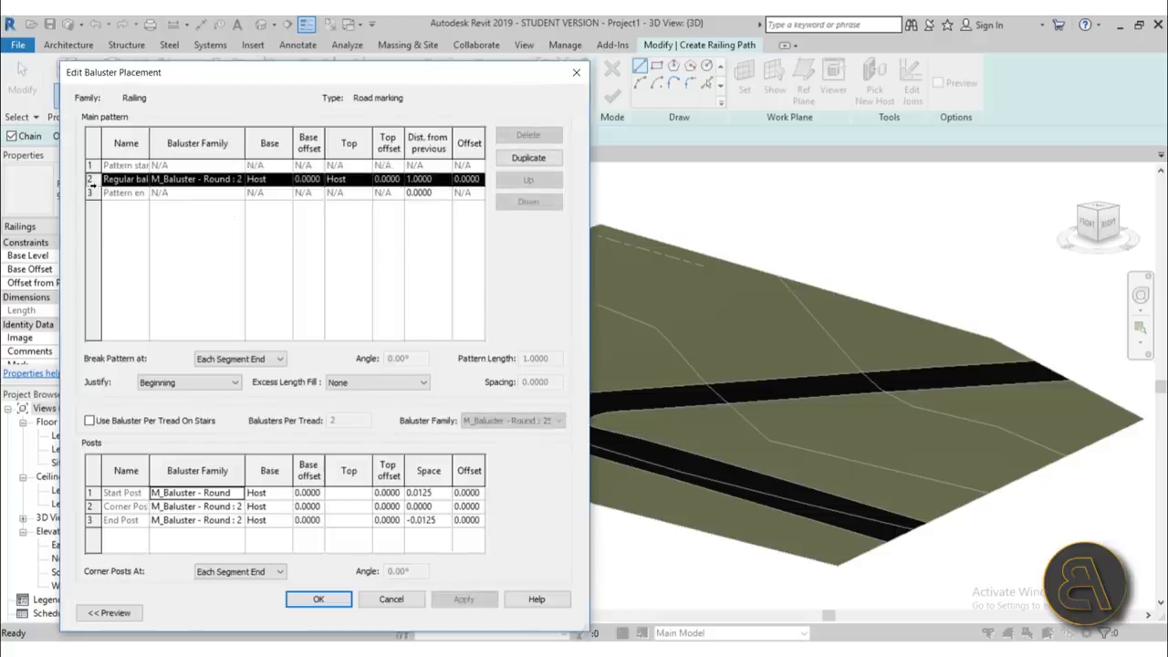
{"action": "left_click", "coordinate": [226, 183]}
{"action": "left_click", "coordinate": [237, 180]}
{"action": "scroll", "coordinate": [233, 212], "scroll_direction": "up", "scroll_amount": 1}
{"action": "left_click", "coordinate": [203, 194]}
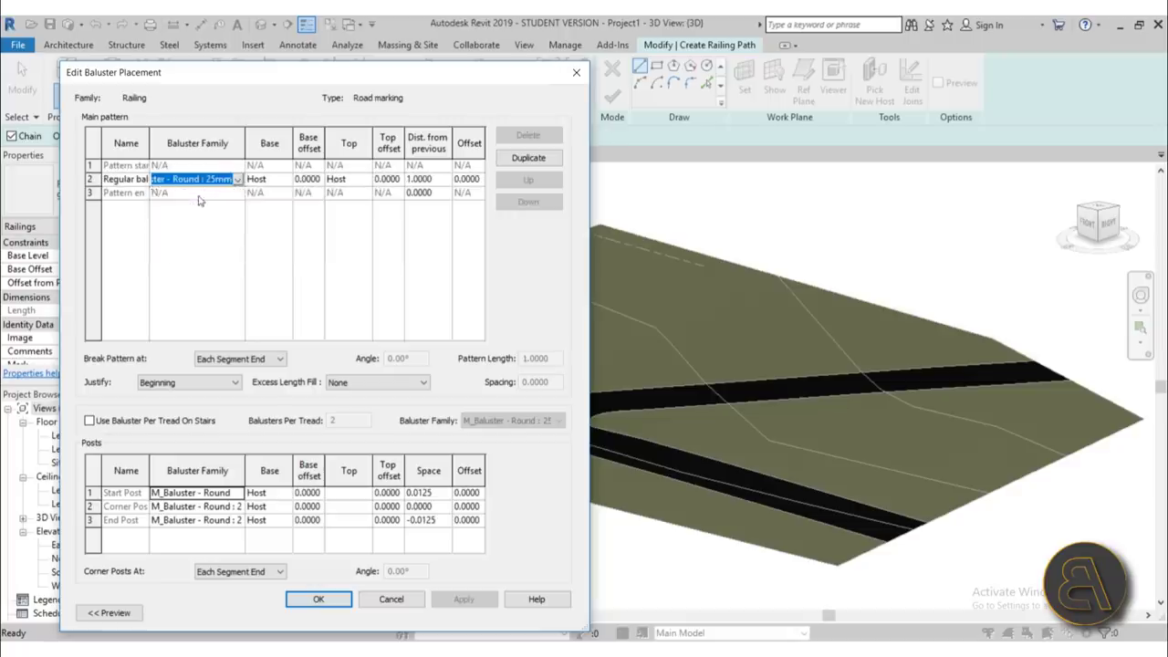
Step: Set the start, corner and end posts' baluster families to None and accept the baluster placement and type properties
{"action": "left_click", "coordinate": [235, 492]}
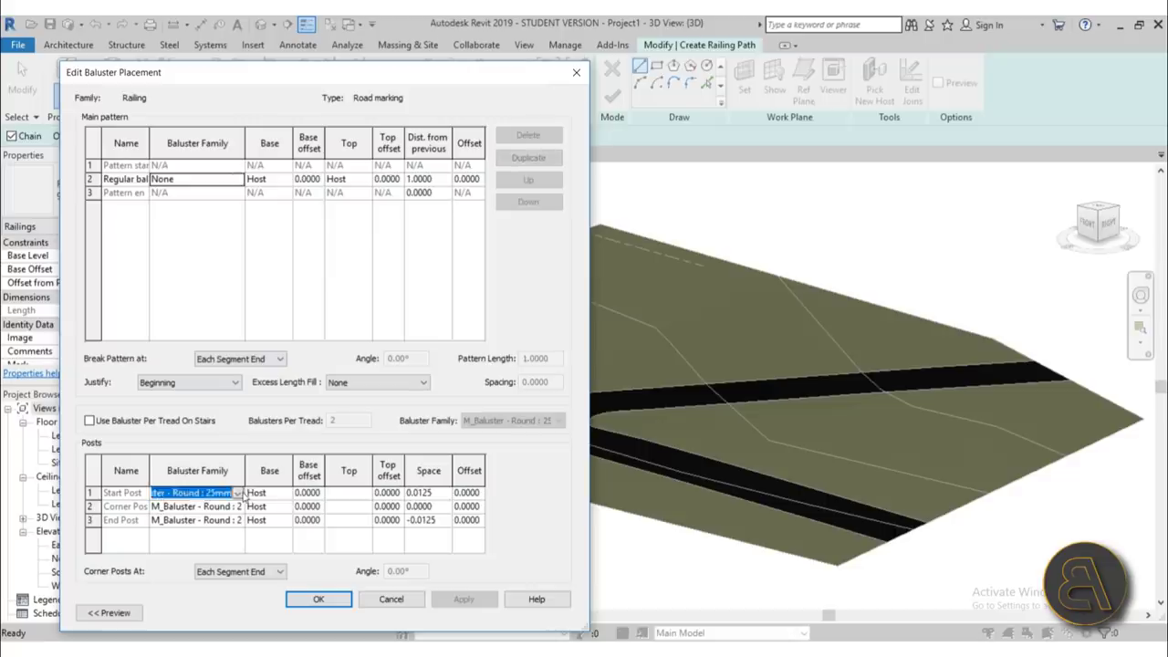
{"action": "left_click", "coordinate": [237, 493]}
{"action": "scroll", "coordinate": [222, 519], "scroll_direction": "up", "scroll_amount": 1}
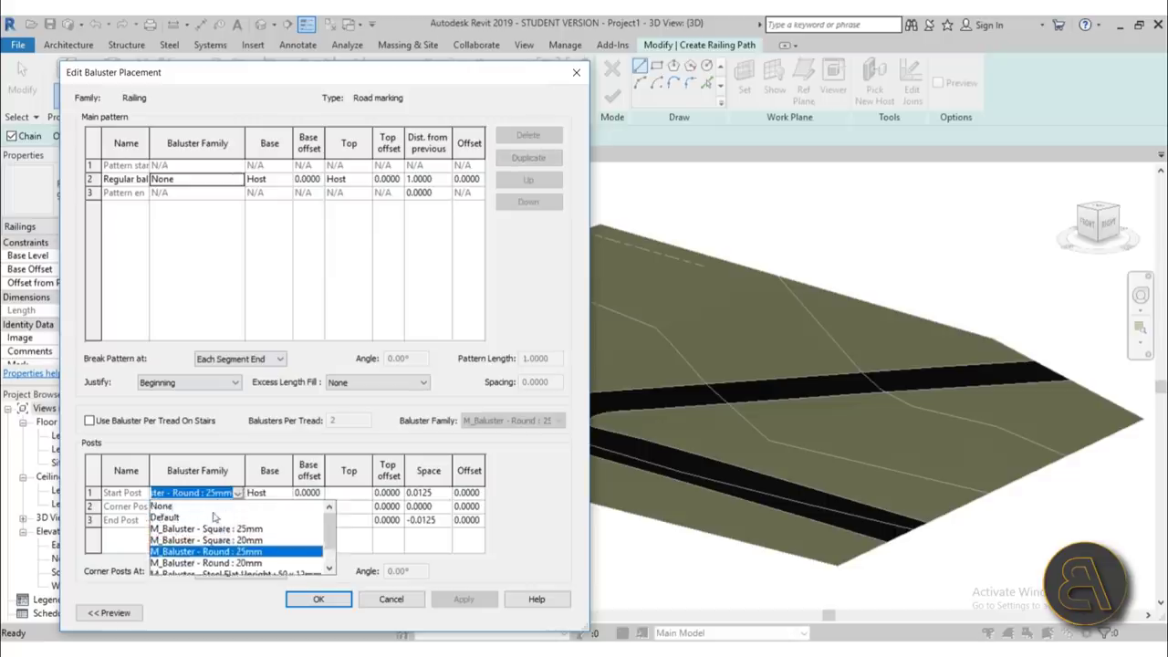
{"action": "left_click", "coordinate": [209, 506]}
{"action": "left_click", "coordinate": [226, 506]}
{"action": "left_click", "coordinate": [227, 508]}
{"action": "left_click", "coordinate": [236, 506]}
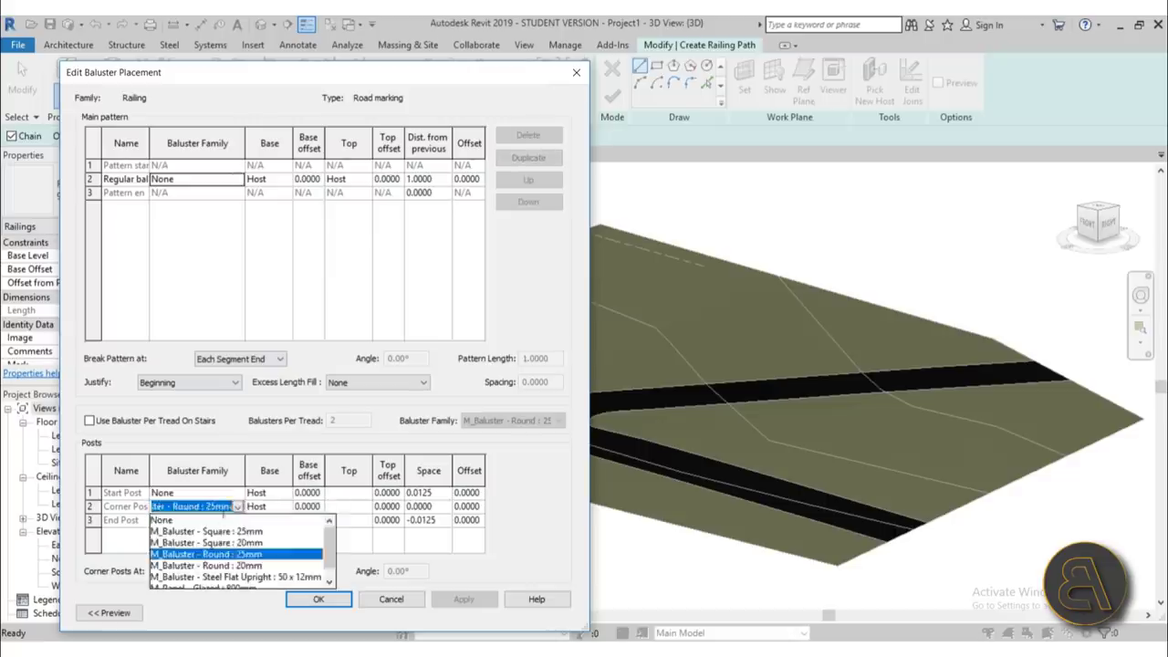
{"action": "scroll", "coordinate": [212, 538], "scroll_direction": "up", "scroll_amount": 1}
{"action": "left_click", "coordinate": [182, 519]}
{"action": "left_click", "coordinate": [226, 520]}
{"action": "left_click", "coordinate": [238, 520]}
{"action": "left_click", "coordinate": [214, 534]}
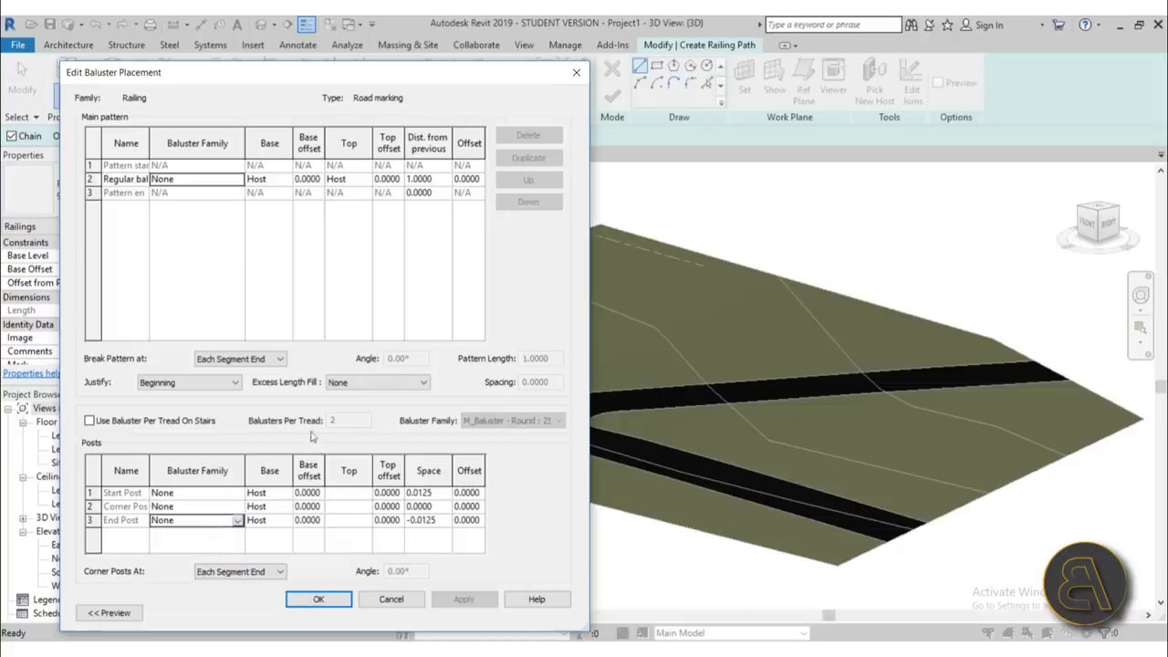
{"action": "left_click", "coordinate": [319, 599]}
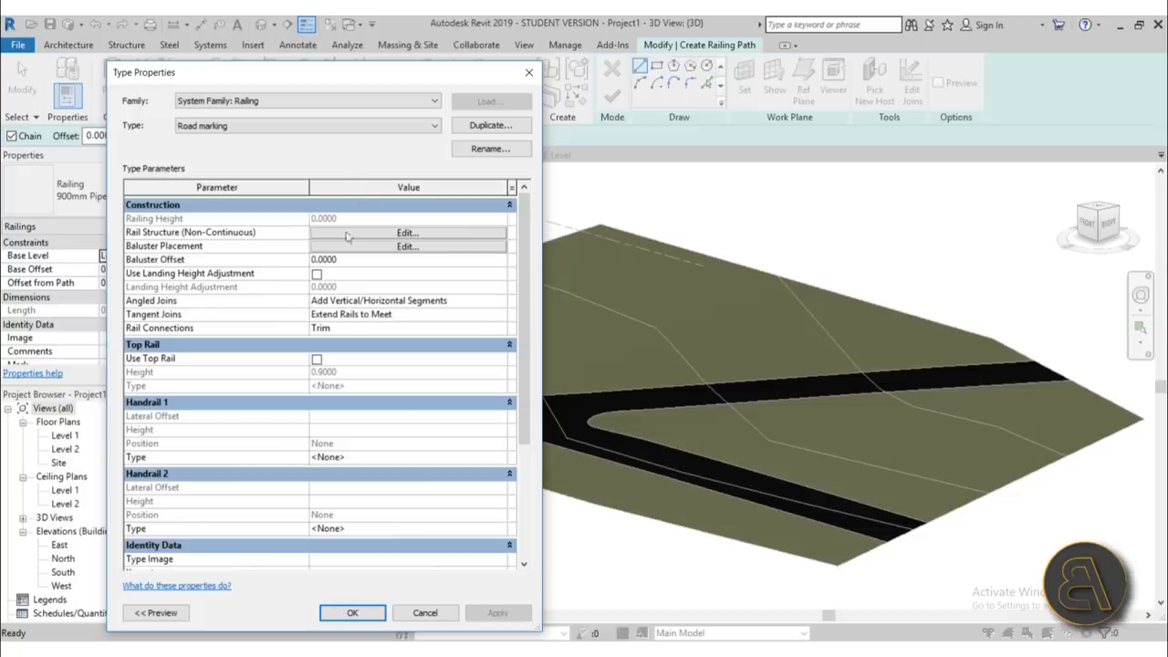
{"action": "left_click", "coordinate": [350, 613]}
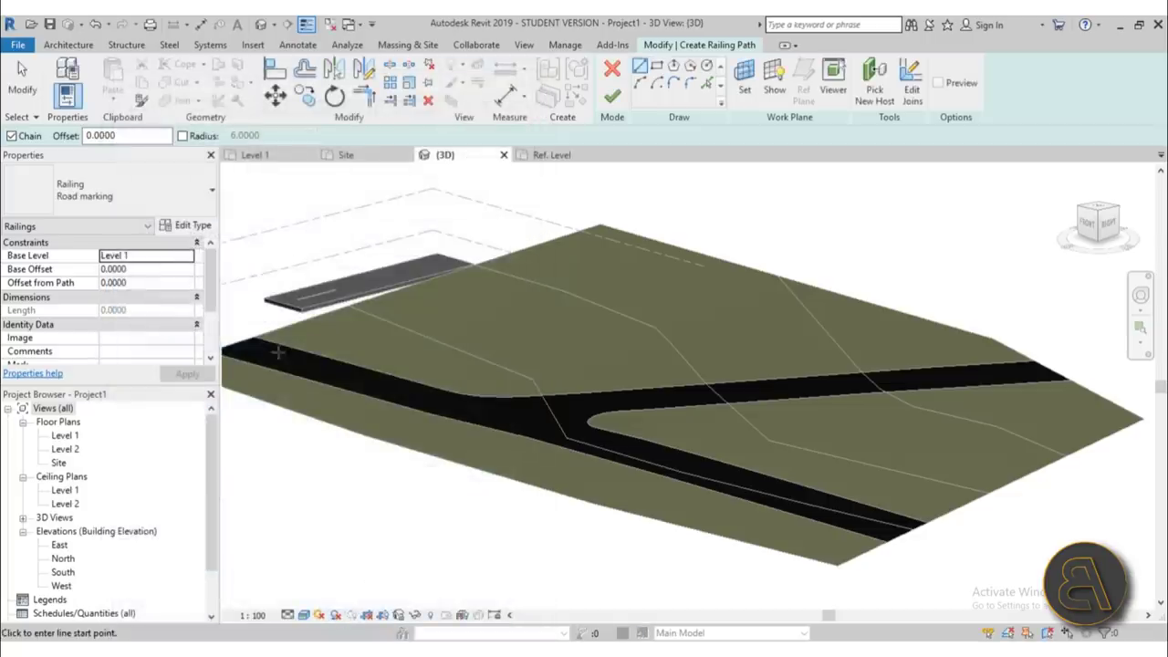
Step: In the Site floor plan, sketch a straight railing path about 91.1 long along the main road's centreline, spanning the terrain
{"action": "double_click", "coordinate": [58, 463]}
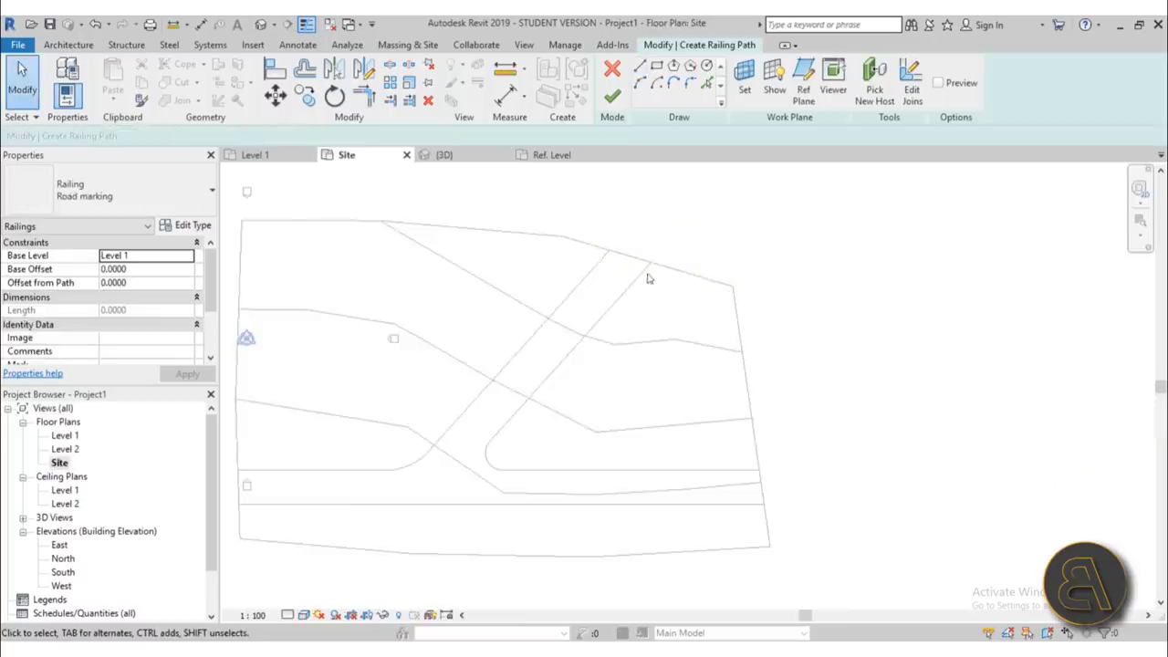
{"action": "scroll", "coordinate": [648, 278], "scroll_direction": "up", "scroll_amount": 2}
{"action": "left_click", "coordinate": [639, 65]}
{"action": "scroll", "coordinate": [389, 395], "scroll_direction": "up", "scroll_amount": 2}
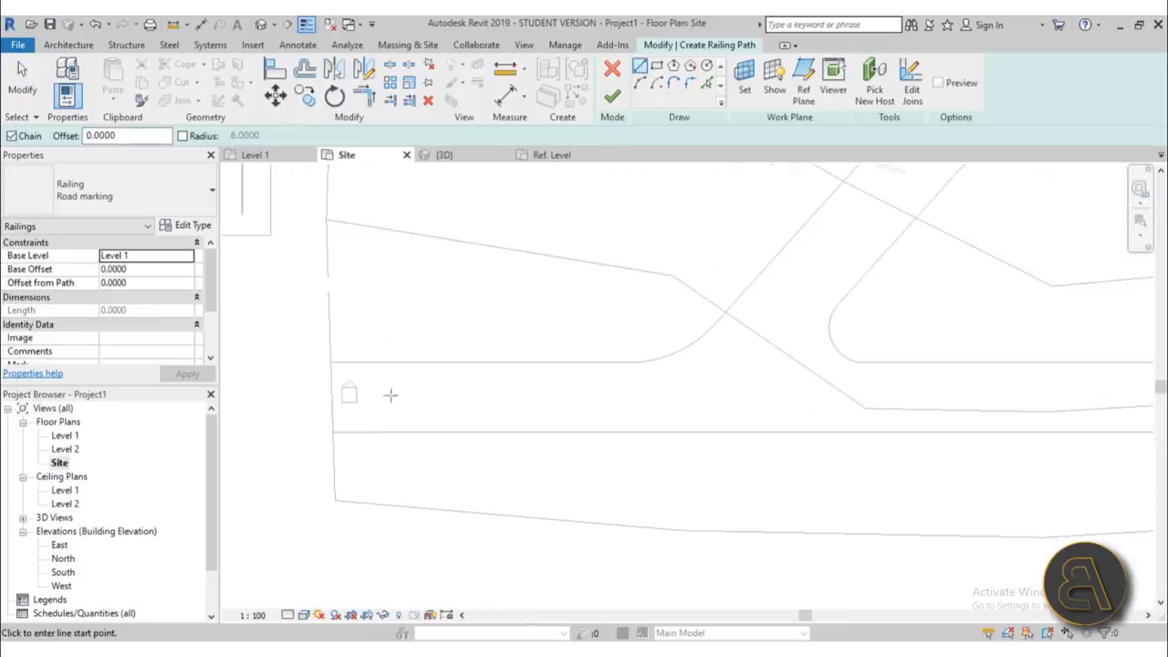
{"action": "left_click", "coordinate": [331, 397]}
{"action": "middle_click_drag", "start_coordinate": [621, 396], "coordinate": [762, 378]}
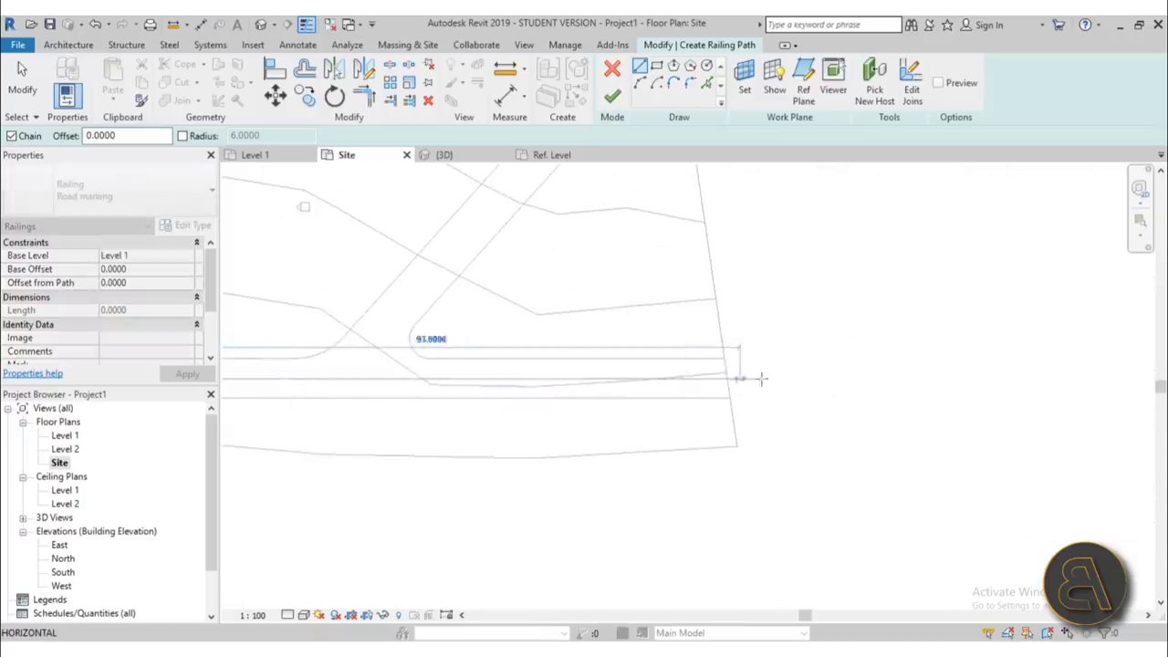
{"action": "scroll", "coordinate": [762, 378], "scroll_direction": "up", "scroll_amount": 2}
{"action": "left_click", "coordinate": [730, 383]}
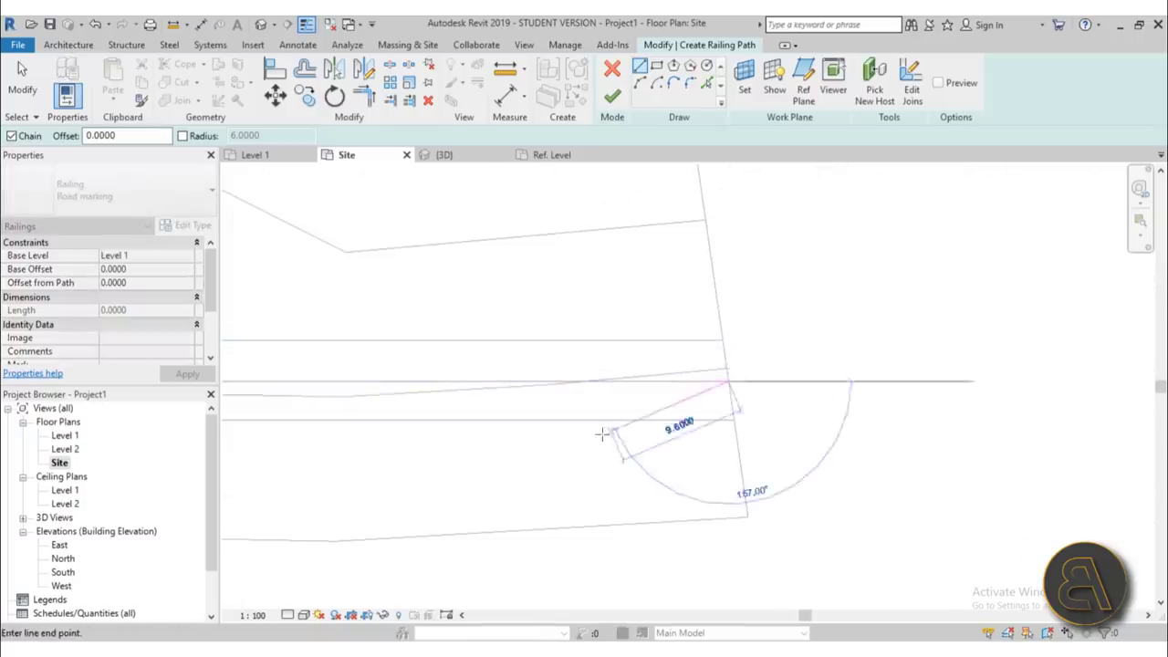
{"action": "key", "text": "Escape"}
{"action": "scroll", "coordinate": [605, 438], "scroll_direction": "down", "scroll_amount": 2}
{"action": "key", "text": "Escape"}
Step: Adjust the path line's west end to sit just inside the terrain edge, making the path 90.8 long
{"action": "mouse_move", "coordinate": [519, 428]}
{"action": "middle_mouse_down"}
{"action": "mouse_move", "coordinate": [718, 407]}
{"action": "mouse_move", "coordinate": [527, 411]}
{"action": "mouse_move", "coordinate": [574, 397]}
{"action": "middle_mouse_up"}
{"action": "left_click", "coordinate": [574, 396]}
{"action": "scroll", "coordinate": [336, 391], "scroll_direction": "up", "scroll_amount": 2}
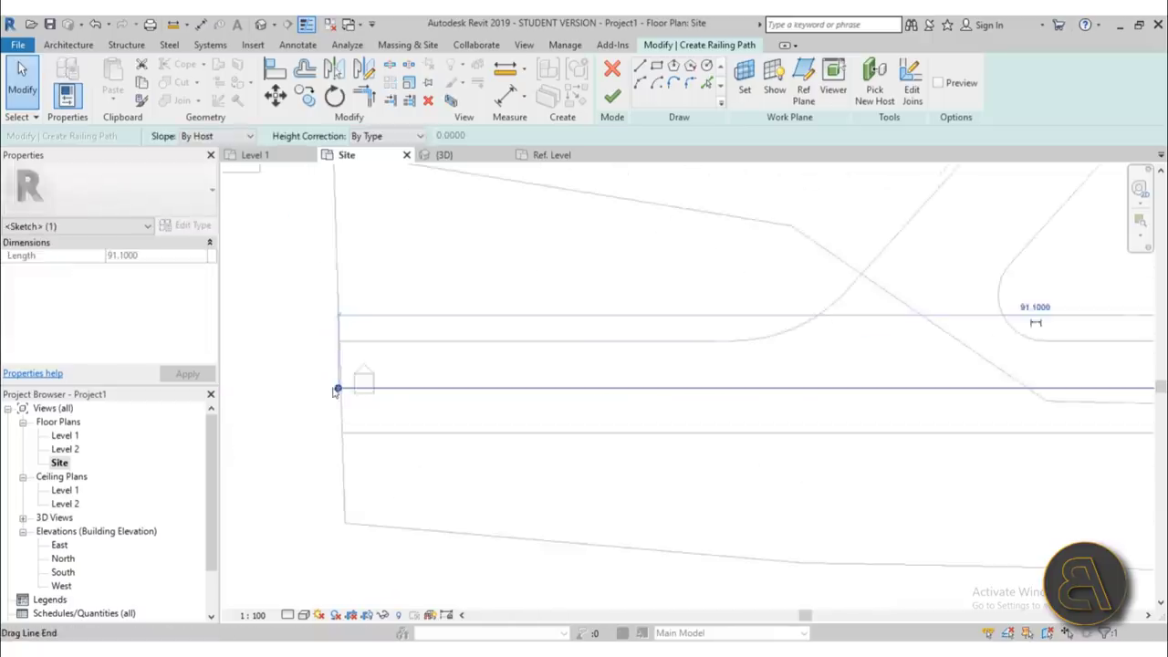
{"action": "key", "text": "Escape"}
{"action": "scroll", "coordinate": [360, 394], "scroll_direction": "down", "scroll_amount": 3}
{"action": "middle_click_drag", "start_coordinate": [365, 396], "coordinate": [590, 415]}
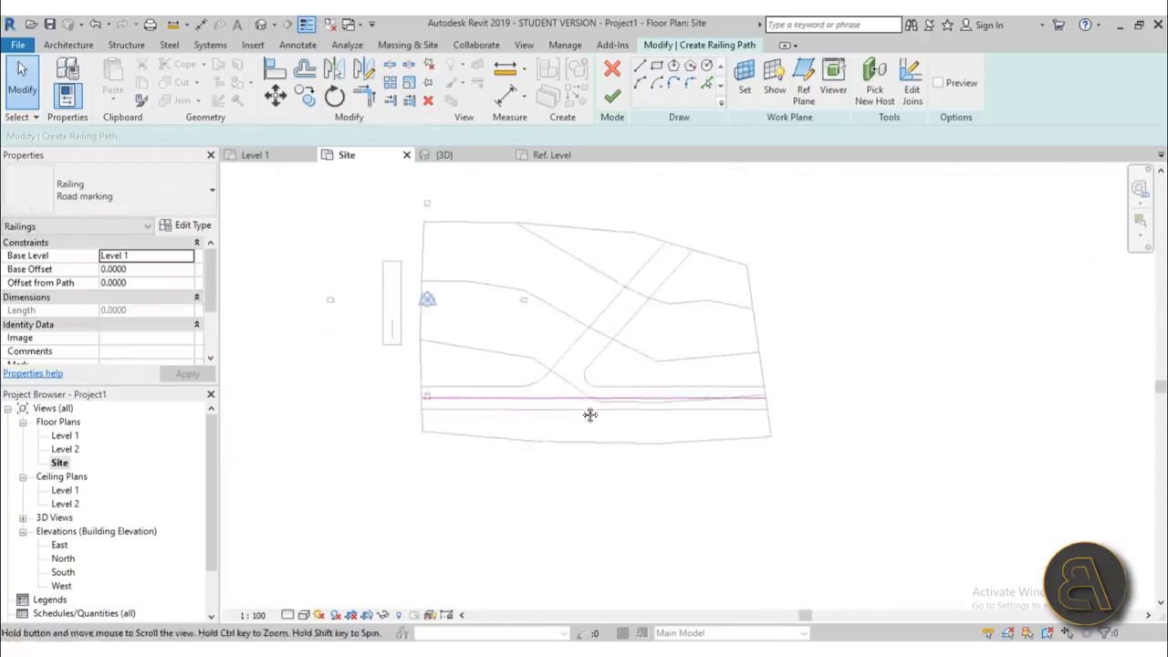
Step: Try to finish the railing path with two additional disconnected diagonal segments along the side road
{"action": "scroll", "coordinate": [584, 413], "scroll_direction": "up", "scroll_amount": 1}
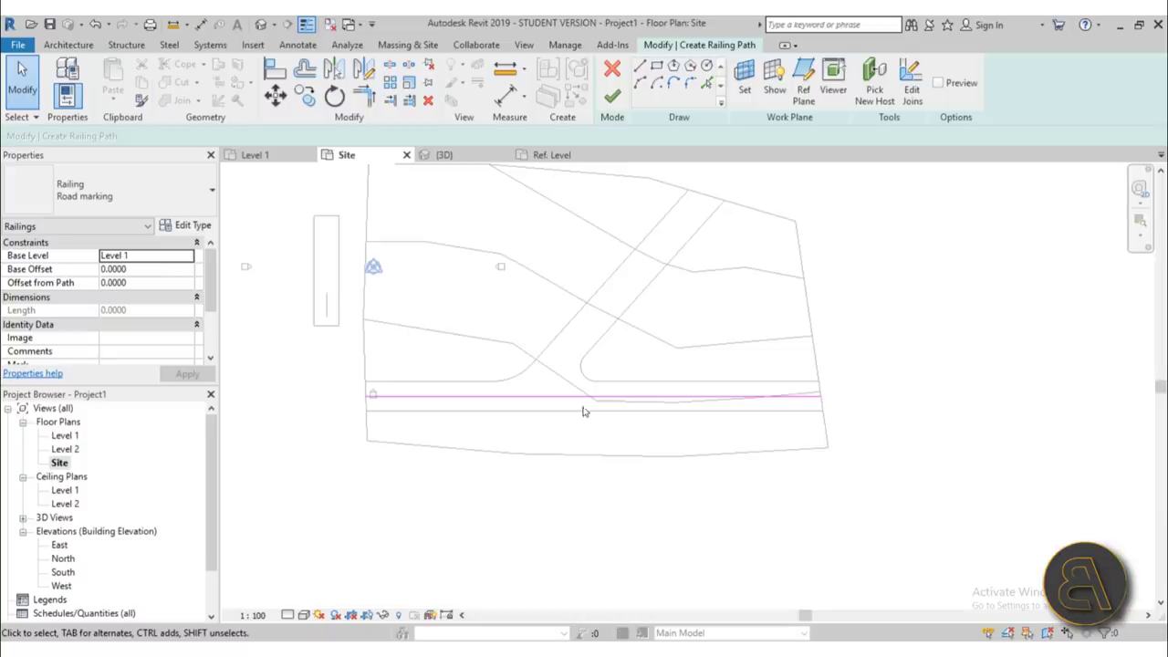
{"action": "scroll", "coordinate": [552, 365], "scroll_direction": "up", "scroll_amount": 1}
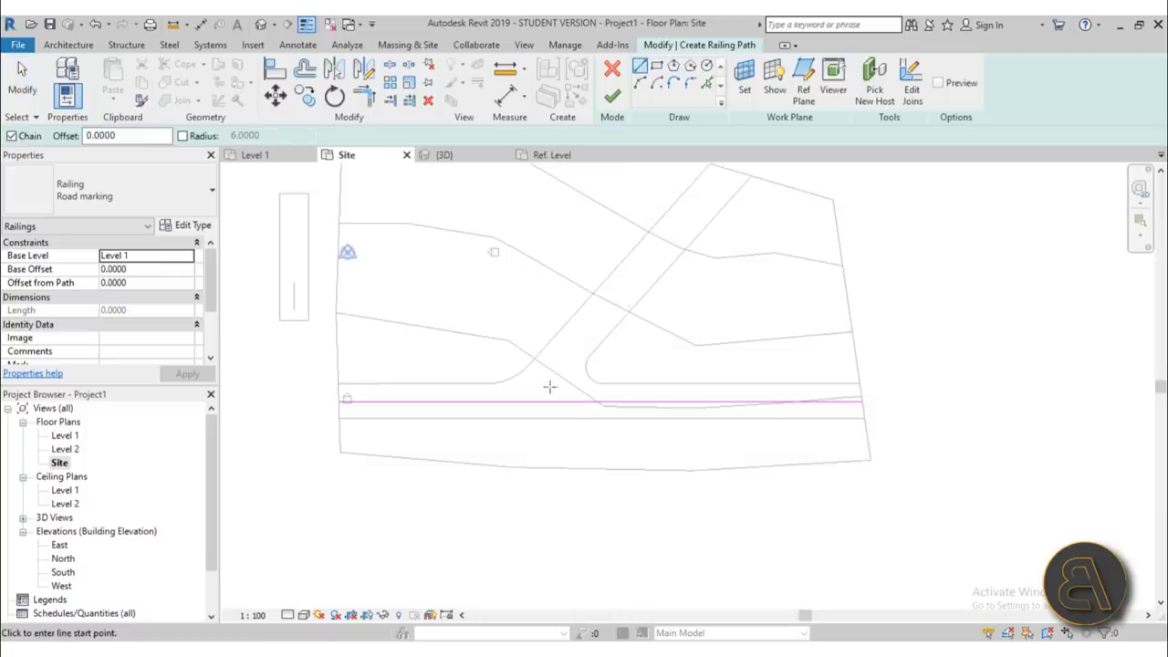
{"action": "left_click", "coordinate": [550, 385]}
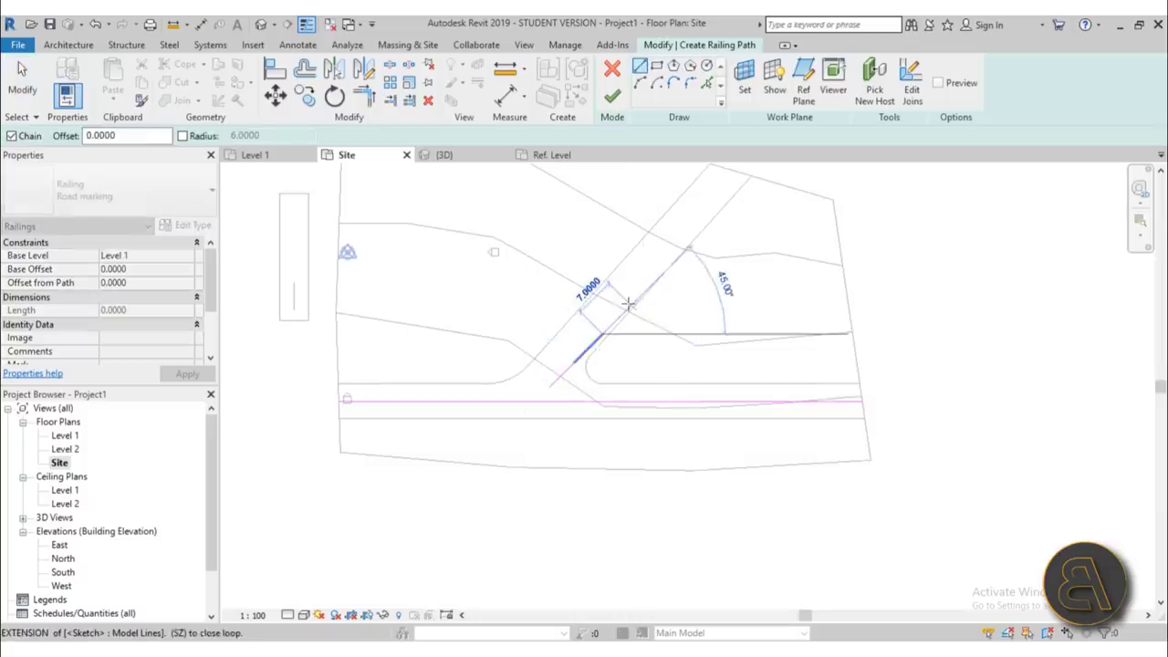
{"action": "left_click", "coordinate": [662, 277]}
{"action": "key", "text": "Escape"}
{"action": "key", "text": "Escape"}
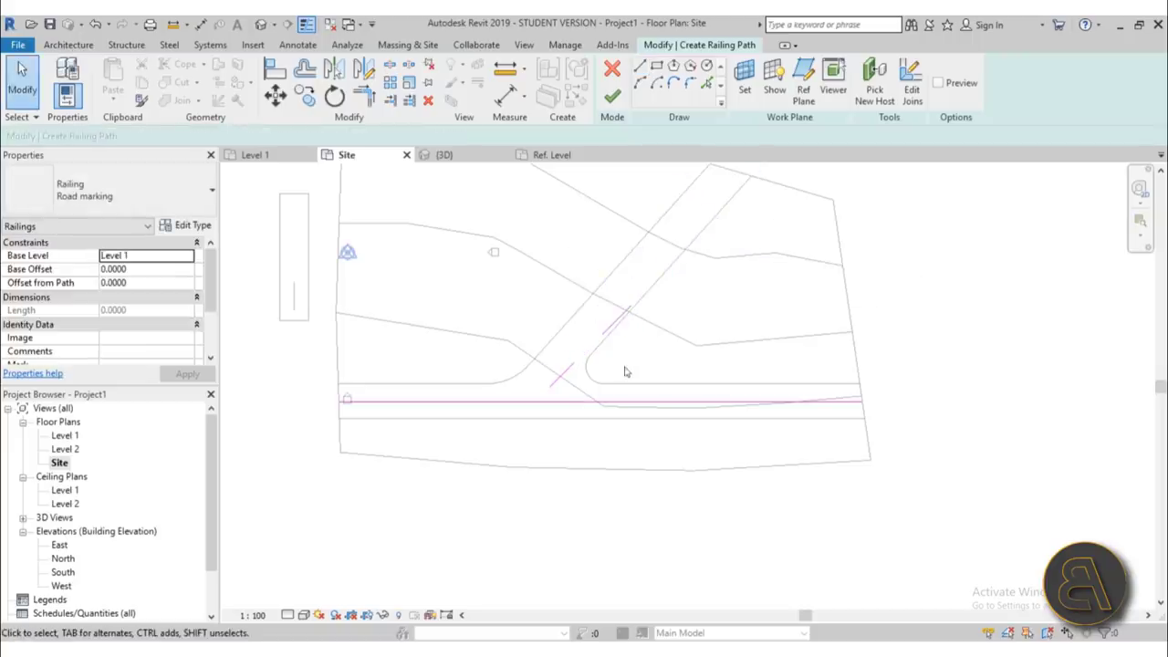
{"action": "left_click", "coordinate": [609, 97]}
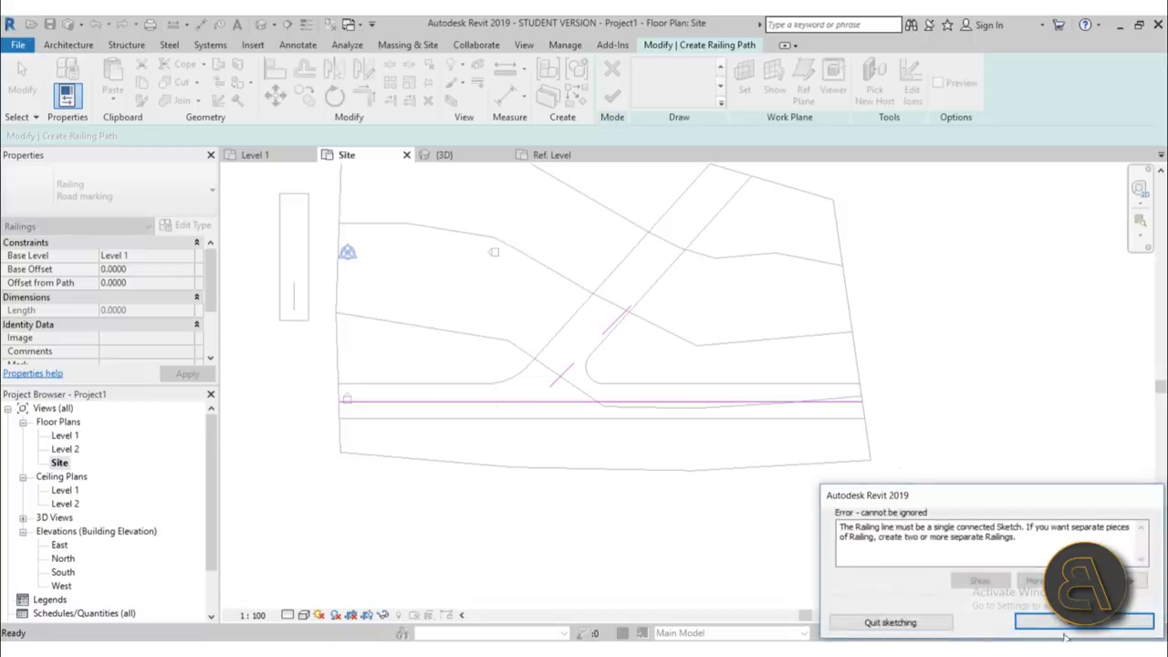
{"action": "left_click", "coordinate": [1018, 623]}
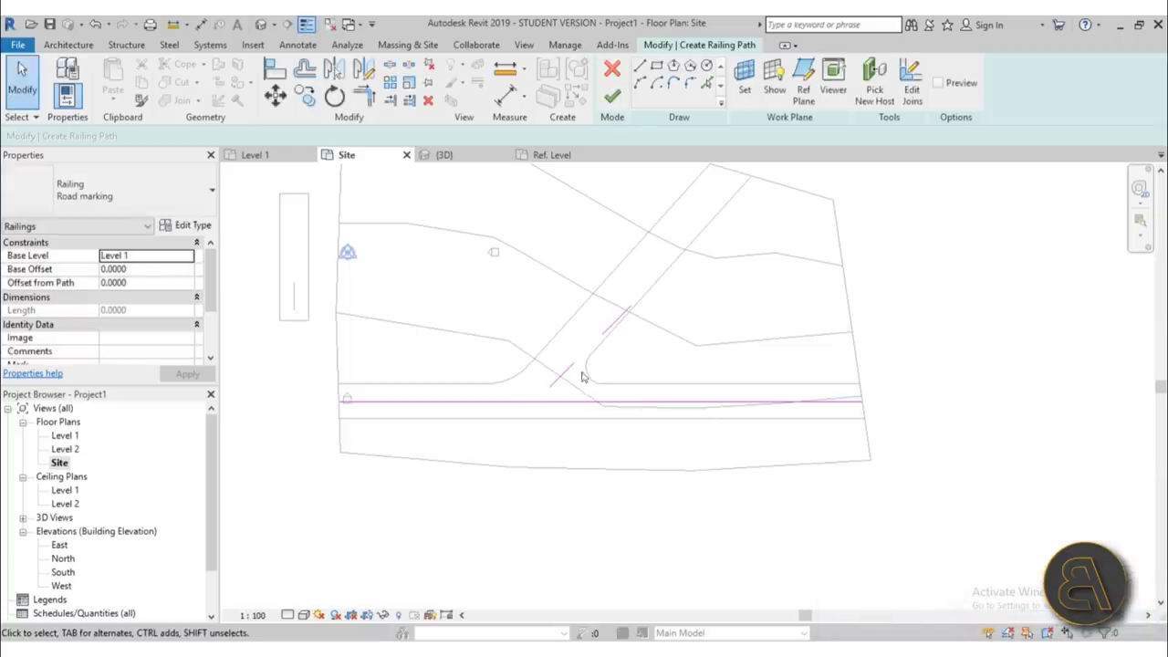
Step: Delete the diagonal segments on the side road and finish the railing path sketch
{"action": "left_click_drag", "start_coordinate": [622, 391], "coordinate": [391, 276]}
{"action": "key", "text": "Delete"}
{"action": "left_click", "coordinate": [612, 96]}
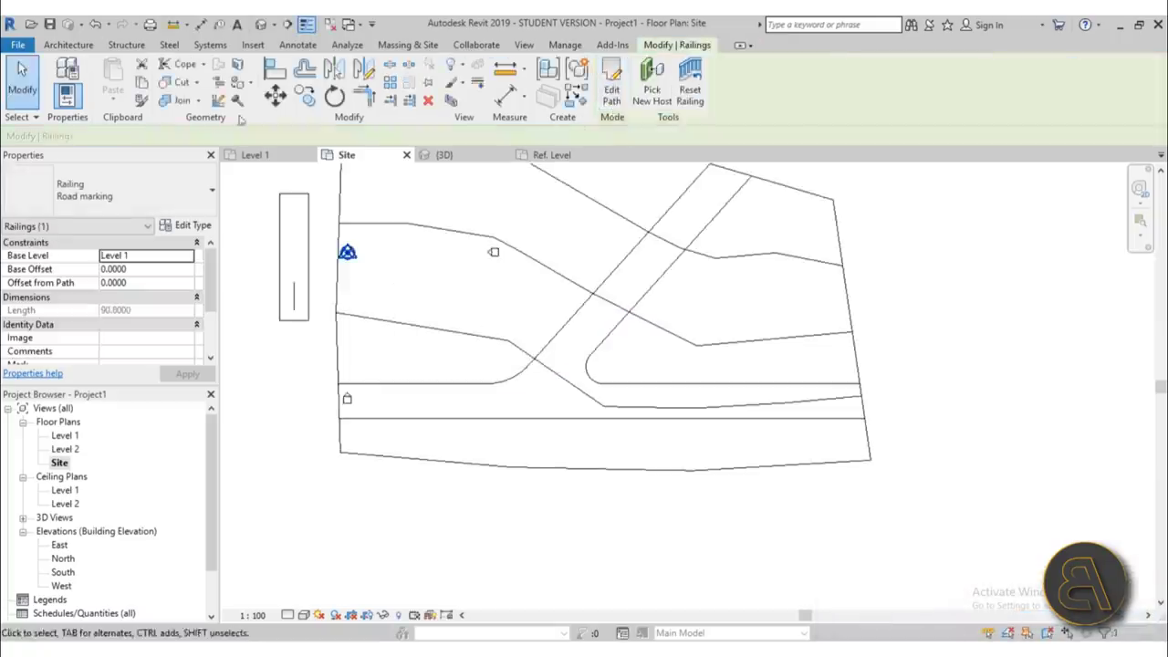
Step: Show the model in 3D and pick the road surface as the road marking railing's new host
{"action": "left_click", "coordinate": [261, 25]}
{"action": "middle_click_drag", "start_coordinate": [503, 508], "coordinate": [531, 404], "text": "shift"}
{"action": "scroll", "coordinate": [553, 329], "scroll_direction": "up", "scroll_amount": 3}
{"action": "left_click", "coordinate": [607, 339]}
{"action": "scroll", "coordinate": [531, 403], "scroll_direction": "down", "scroll_amount": 5}
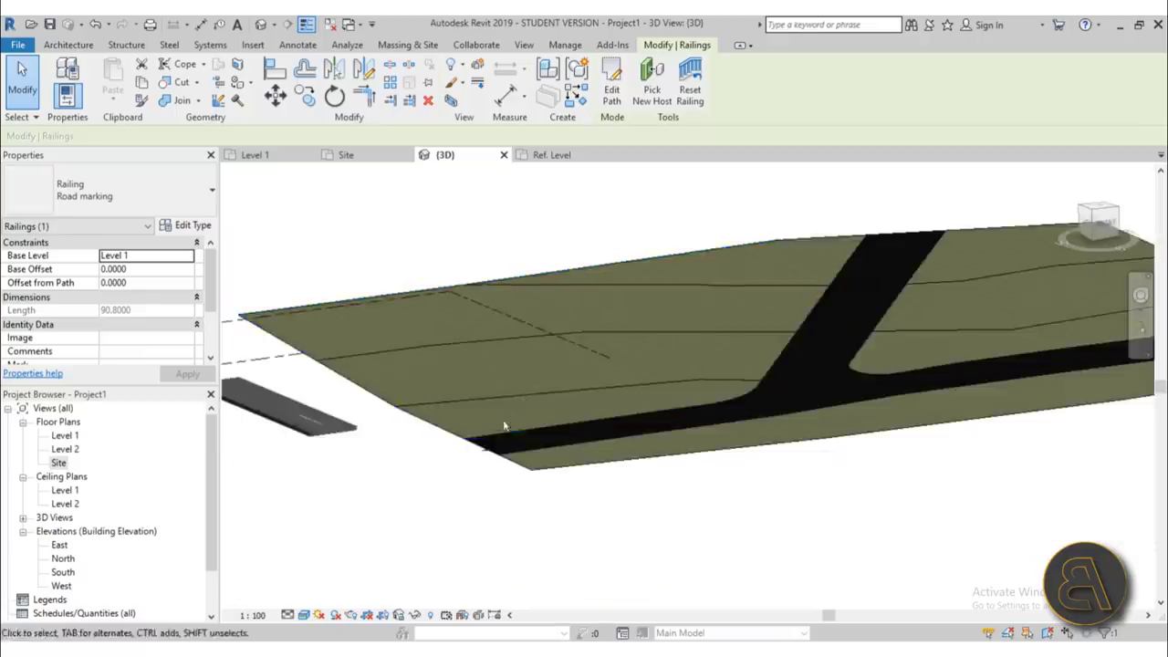
{"action": "left_click", "coordinate": [652, 87]}
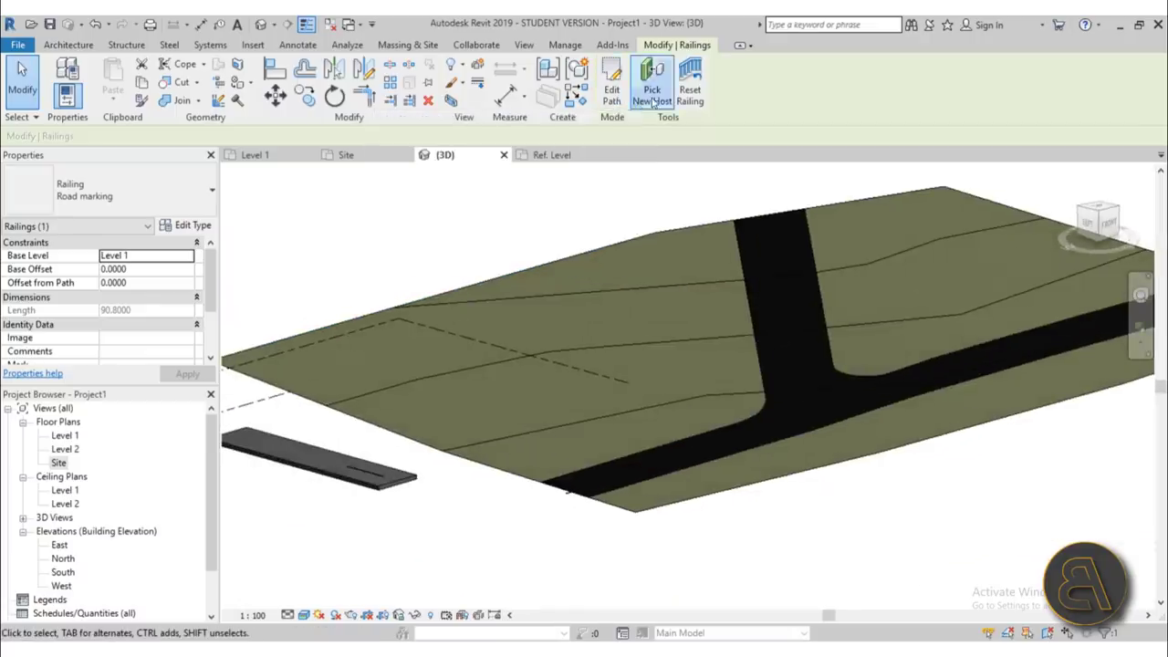
{"action": "left_click", "coordinate": [555, 488]}
{"action": "scroll", "coordinate": [584, 535], "scroll_direction": "down", "scroll_amount": 3}
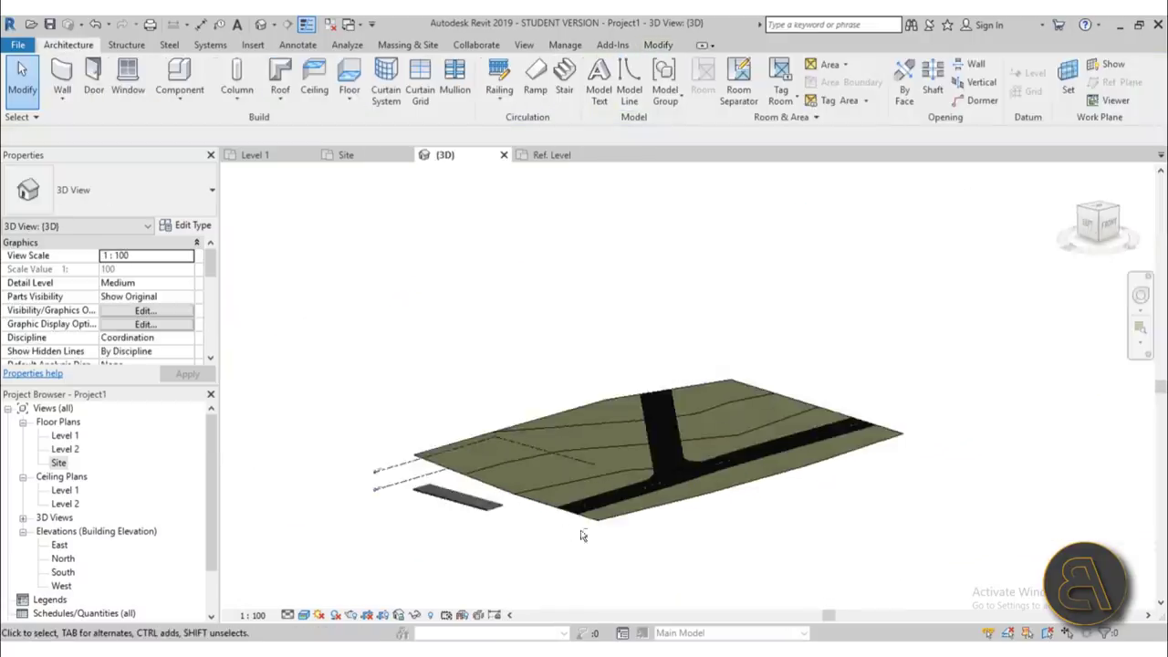
Step: Examine close up how the hosted road marking follows the main road's surface
{"action": "middle_click_drag", "start_coordinate": [584, 535], "coordinate": [620, 551], "text": "shift"}
{"action": "scroll", "coordinate": [620, 548], "scroll_direction": "up", "scroll_amount": 5}
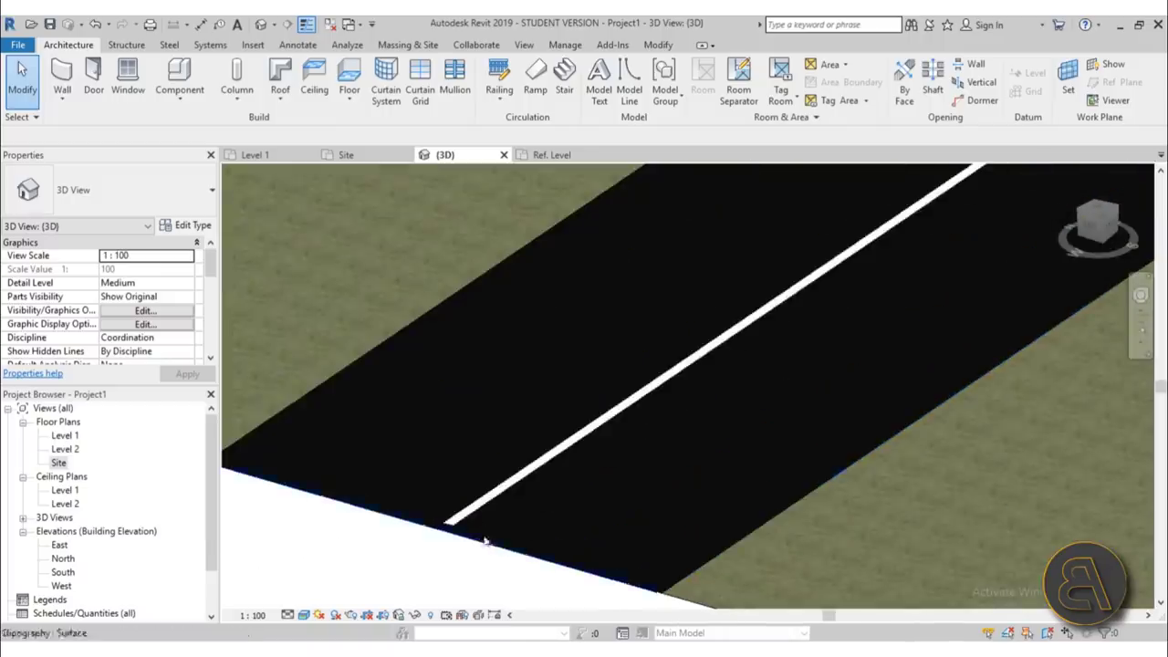
{"action": "left_click", "coordinate": [467, 515]}
{"action": "scroll", "coordinate": [367, 558], "scroll_direction": "down", "scroll_amount": 5}
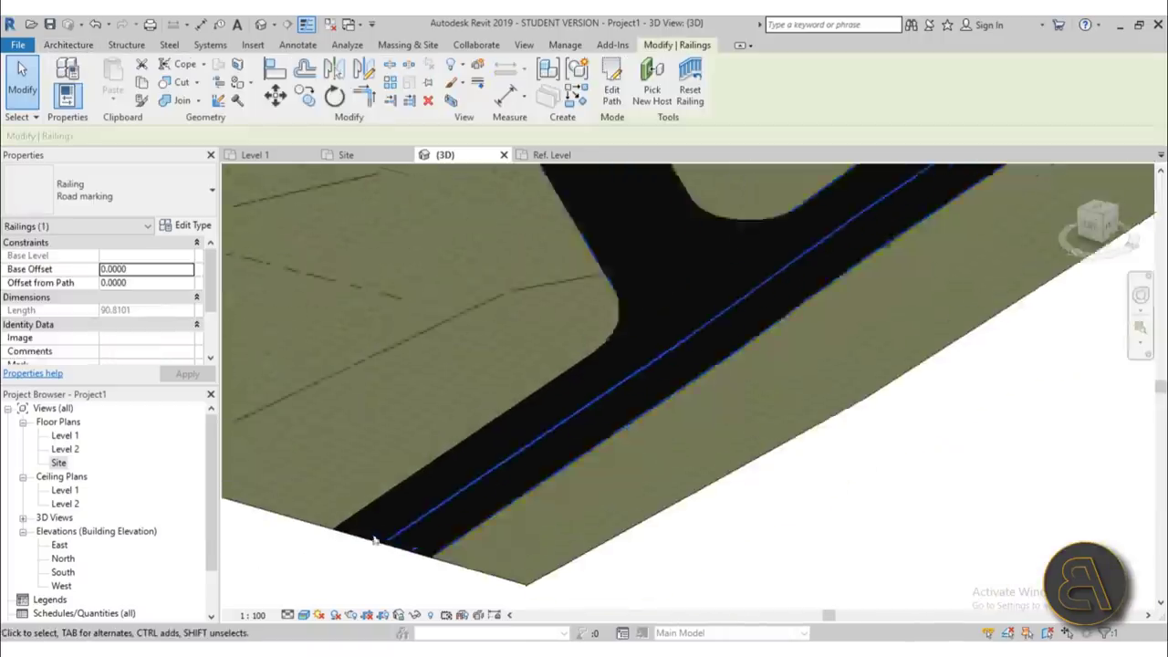
{"action": "key", "text": "Escape"}
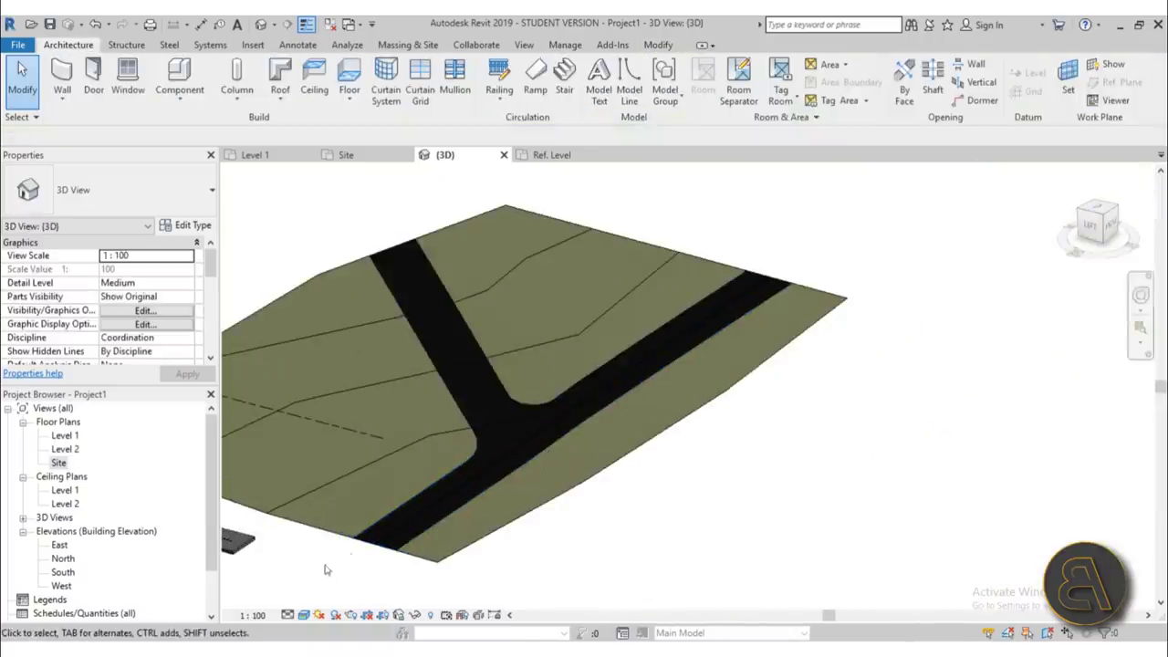
{"action": "scroll", "coordinate": [324, 570], "scroll_direction": "up", "scroll_amount": 5}
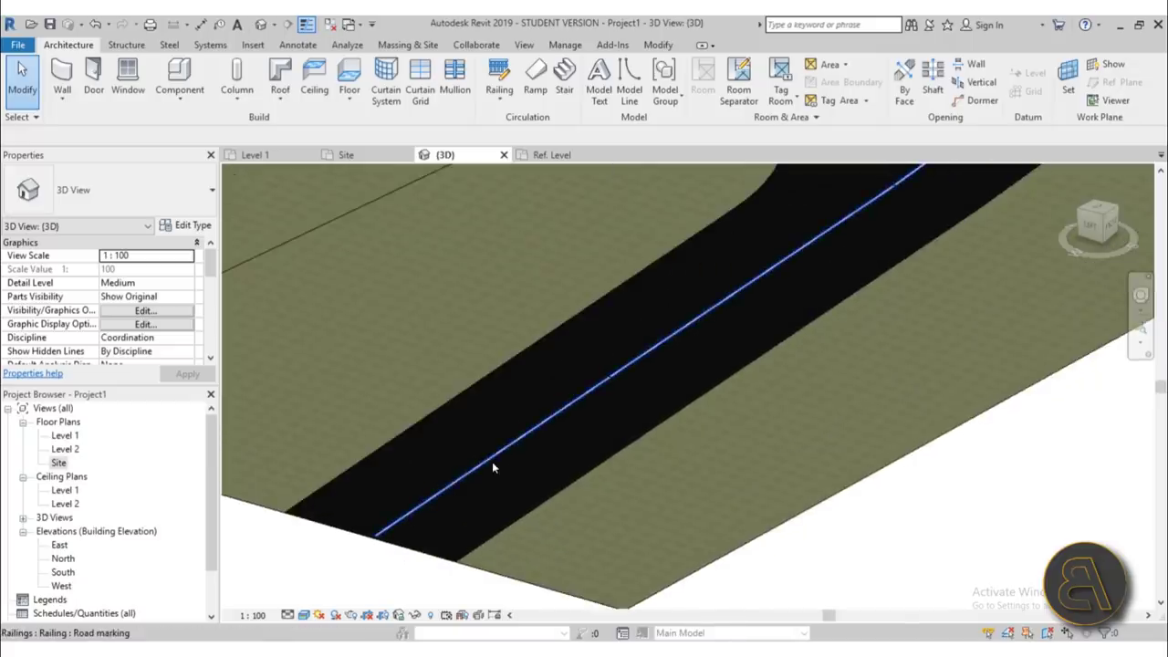
{"action": "left_click", "coordinate": [657, 46]}
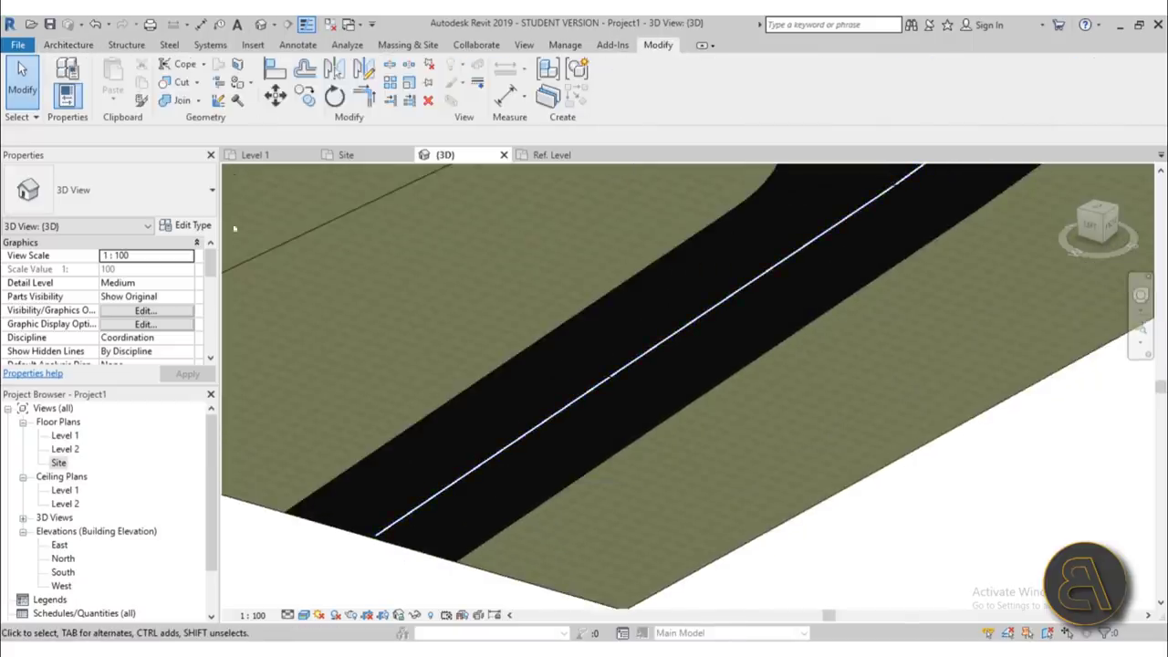
{"action": "left_click", "coordinate": [390, 70]}
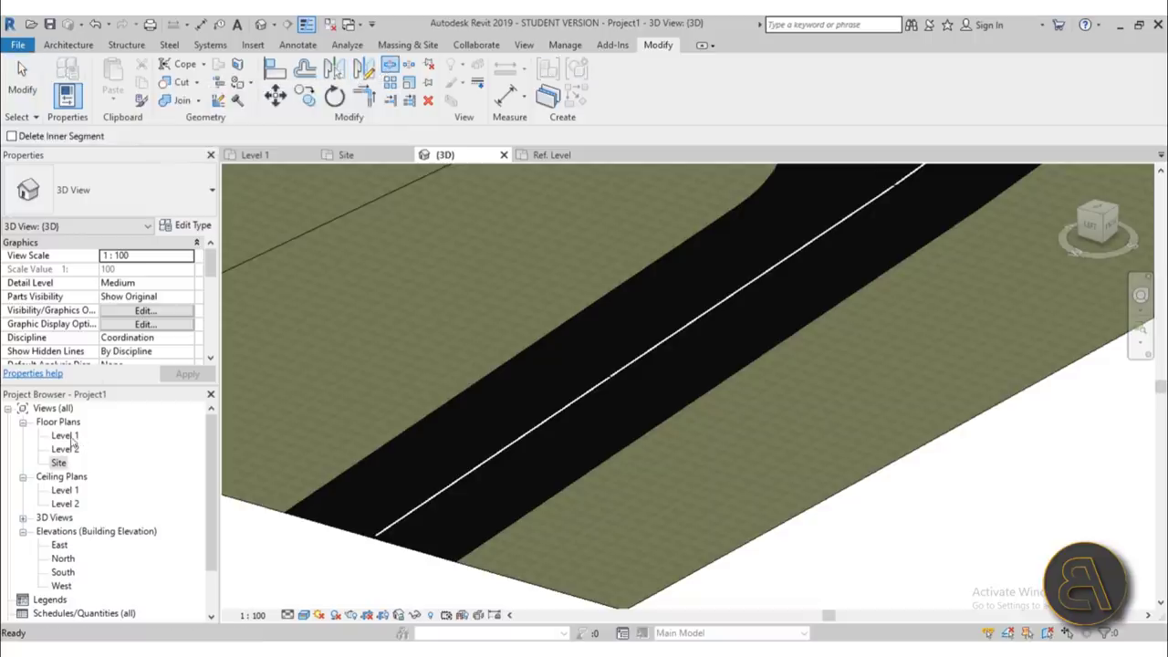
{"action": "double_click", "coordinate": [65, 436]}
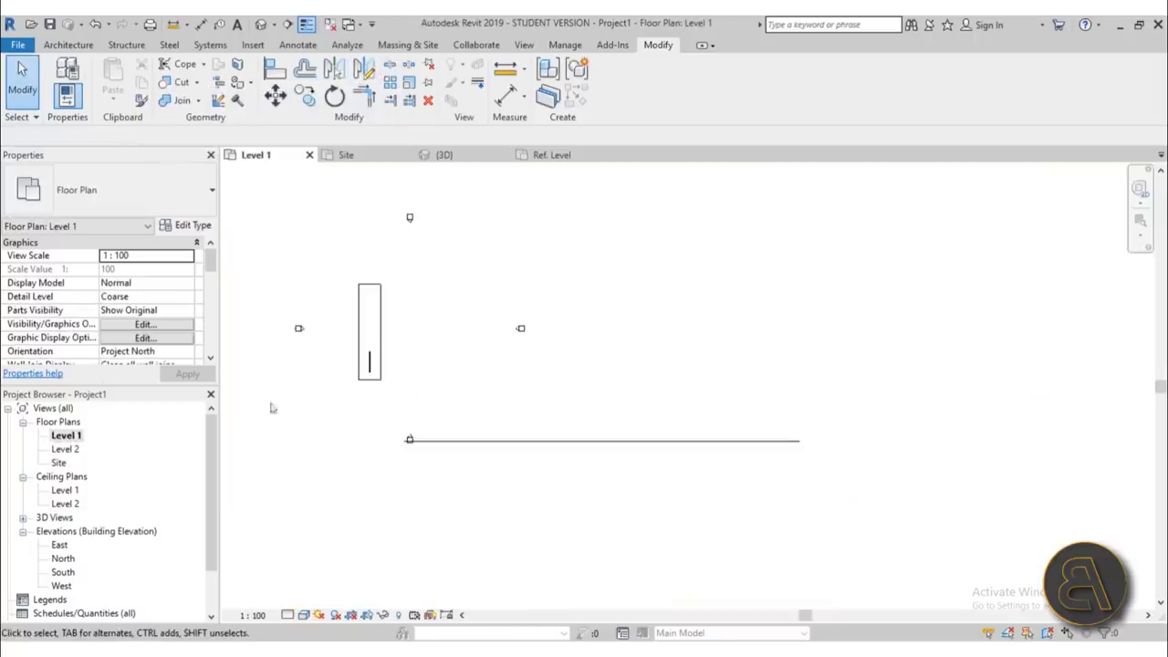
Step: Open the Site floor plan and try splitting the road marking railing along the main road with Split Element
{"action": "double_click", "coordinate": [60, 464]}
{"action": "scroll", "coordinate": [471, 410], "scroll_direction": "up", "scroll_amount": 4}
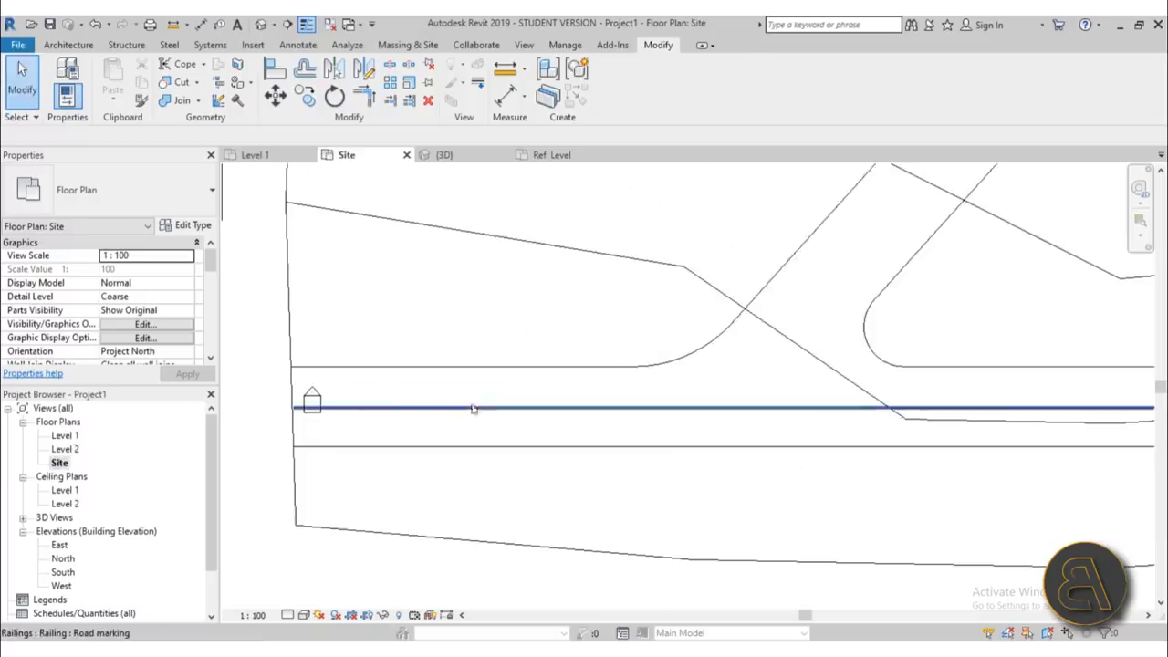
{"action": "scroll", "coordinate": [337, 414], "scroll_direction": "down", "scroll_amount": 4}
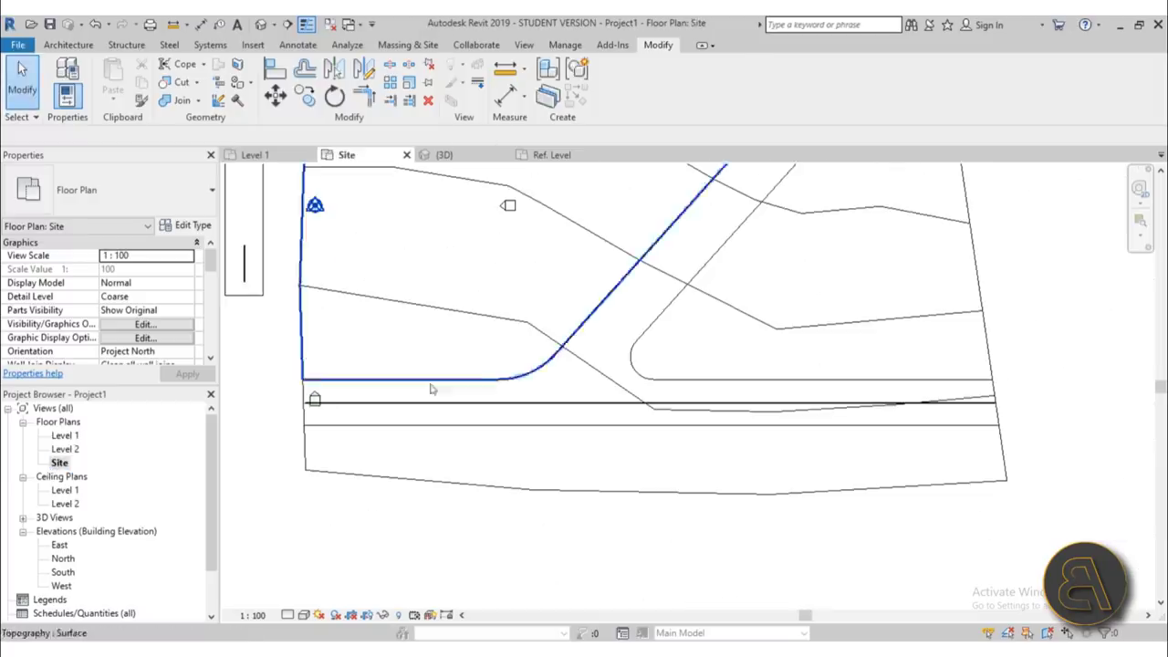
{"action": "left_click", "coordinate": [389, 66]}
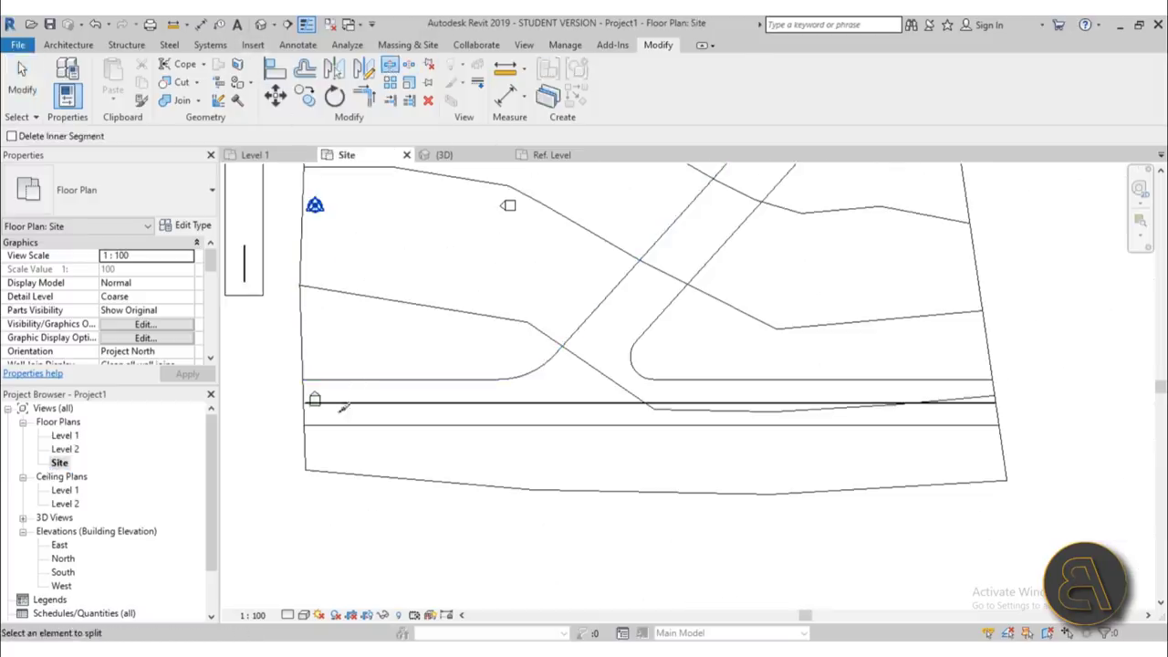
{"action": "scroll", "coordinate": [344, 408], "scroll_direction": "up", "scroll_amount": 4}
{"action": "scroll", "coordinate": [395, 385], "scroll_direction": "down", "scroll_amount": 2}
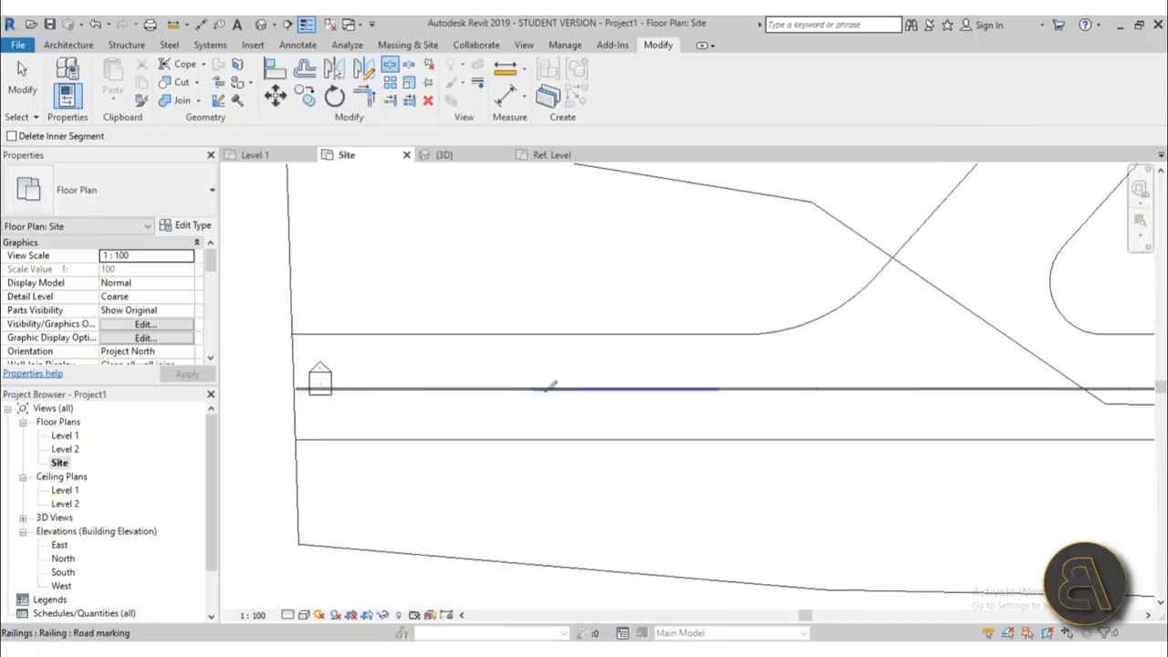
{"action": "scroll", "coordinate": [786, 387], "scroll_direction": "down", "scroll_amount": 2}
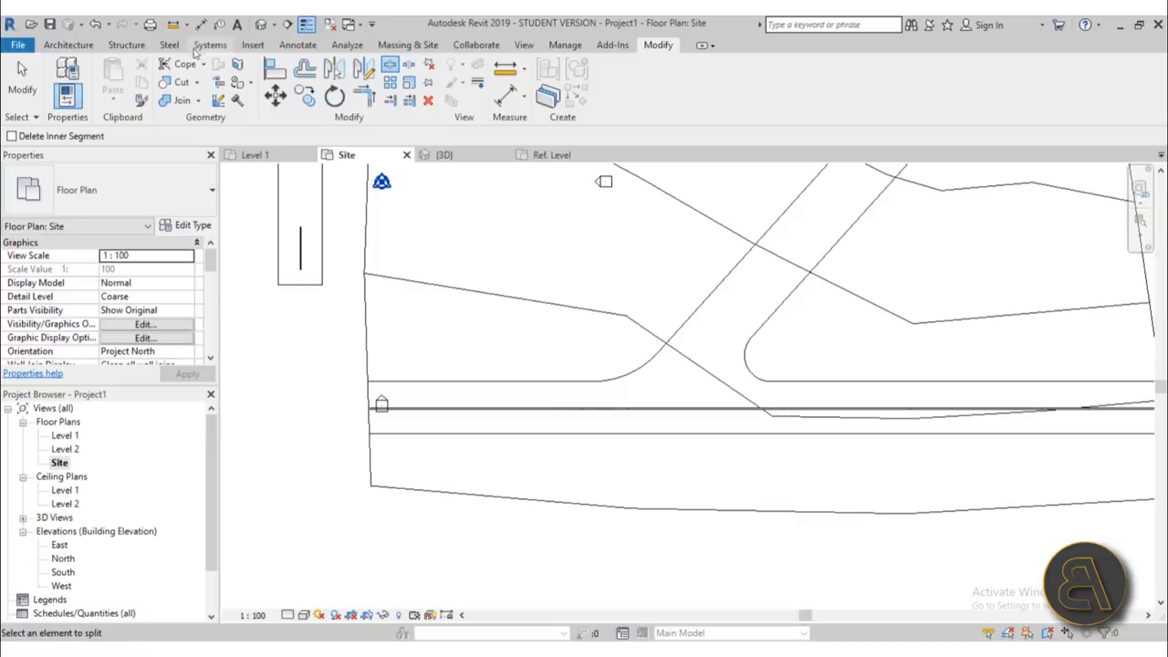
Step: Draw a vertical detail line about 23 long across the main road near the marking's west end
{"action": "left_click", "coordinate": [298, 45]}
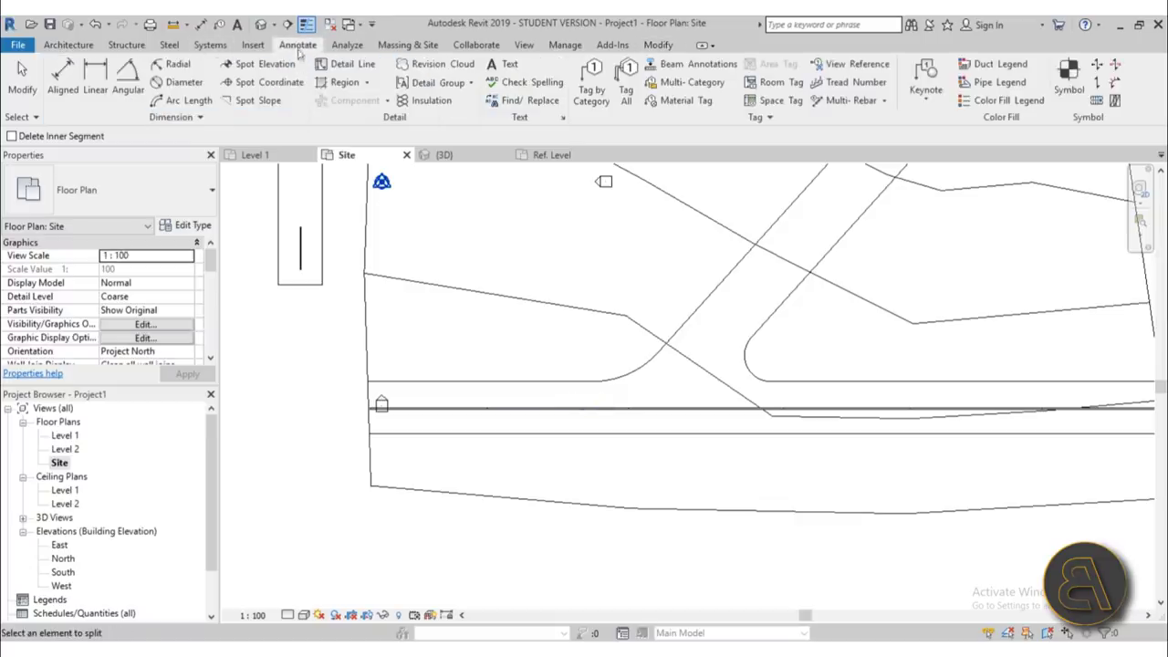
{"action": "left_click", "coordinate": [348, 66]}
{"action": "left_click", "coordinate": [418, 335]}
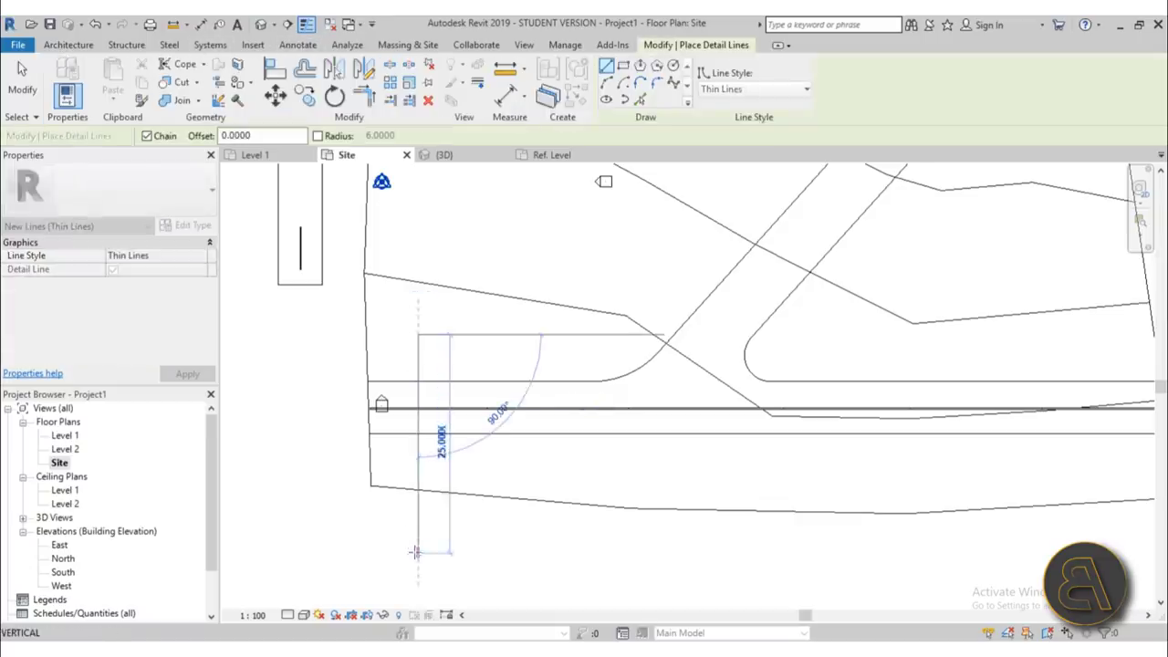
{"action": "left_click", "coordinate": [416, 538]}
{"action": "key", "text": "Escape"}
{"action": "key", "text": "Escape"}
Step: Array the detail line linearly along the main road with 20 items, placing the last one near the terrain's east edge
{"action": "left_click", "coordinate": [418, 438]}
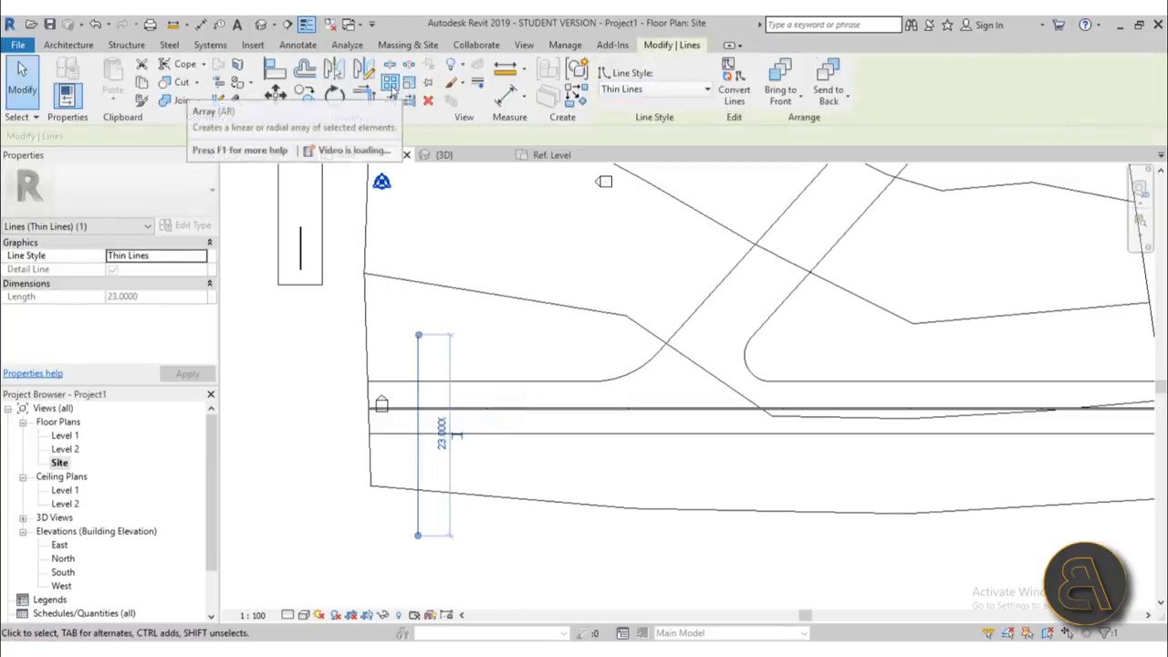
{"action": "left_click", "coordinate": [391, 83]}
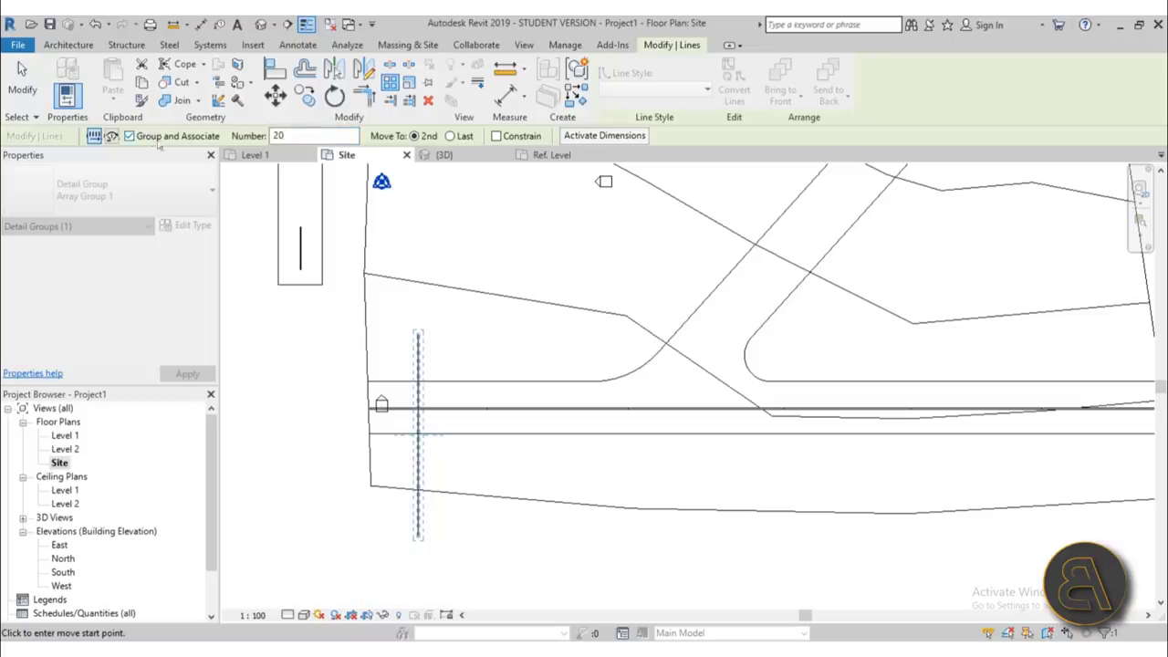
{"action": "left_click", "coordinate": [465, 136]}
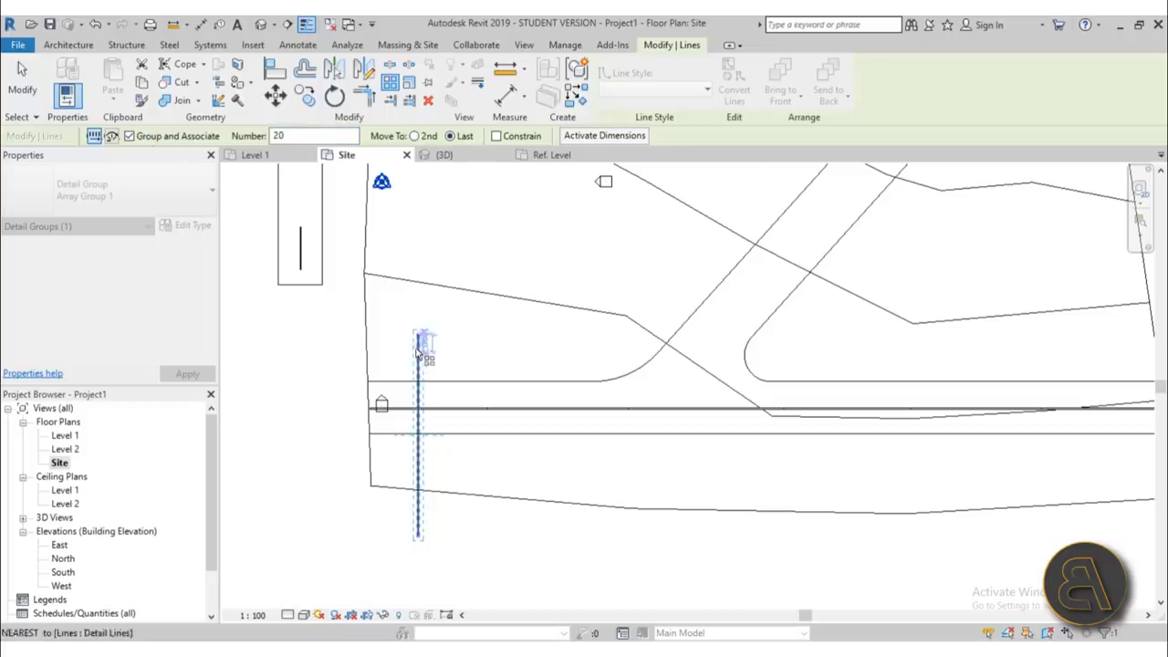
{"action": "left_click", "coordinate": [418, 339]}
{"action": "scroll", "coordinate": [547, 342], "scroll_direction": "down", "scroll_amount": 2}
{"action": "left_click", "coordinate": [704, 336]}
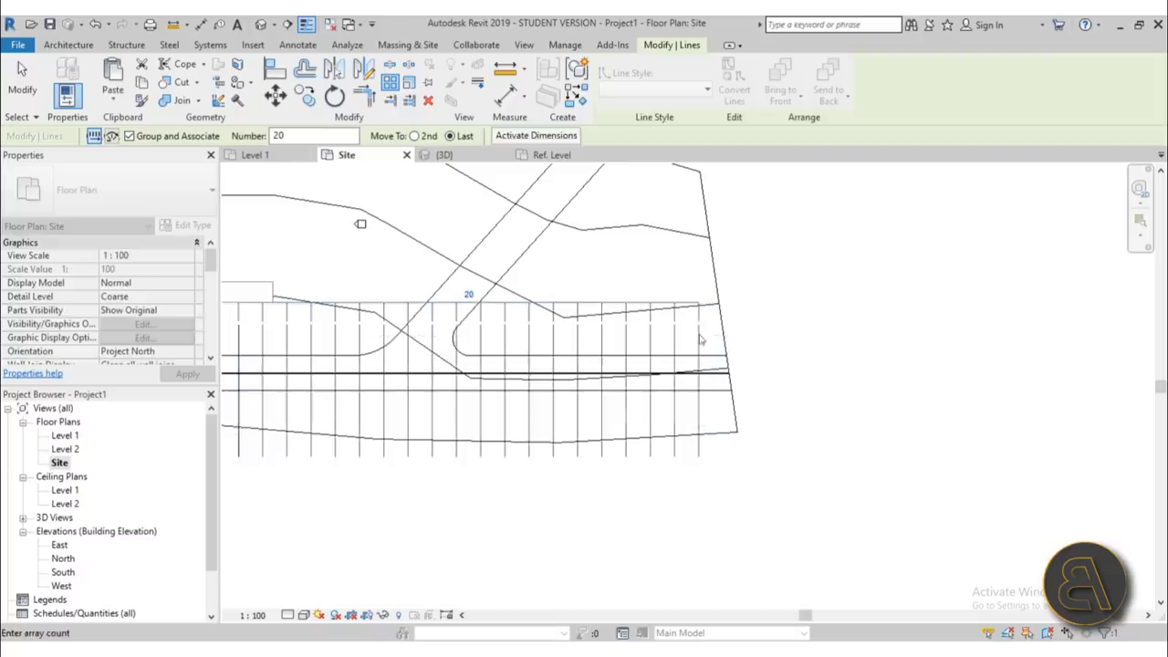
{"action": "middle_click_drag", "start_coordinate": [281, 520], "coordinate": [442, 517]}
{"action": "left_click", "coordinate": [22, 73]}
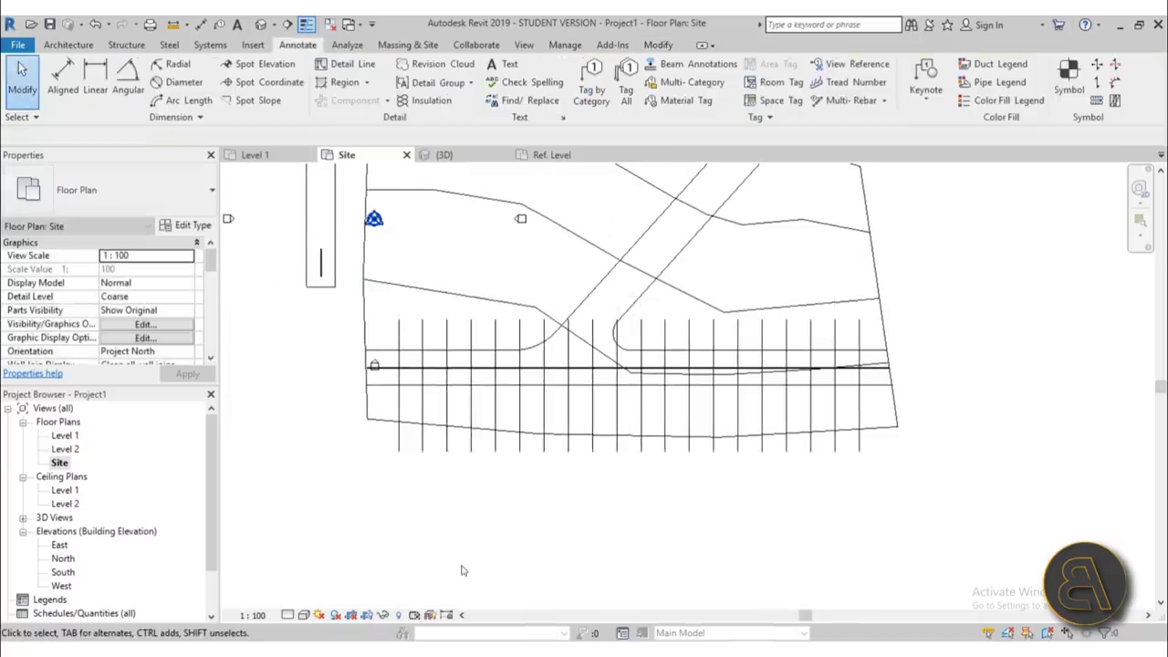
Step: Split the main road's Road marking railing with Split Element at each guide line from its west end through the junction
{"action": "scroll", "coordinate": [326, 261], "scroll_direction": "up", "scroll_amount": 2}
{"action": "scroll", "coordinate": [381, 260], "scroll_direction": "up", "scroll_amount": 1}
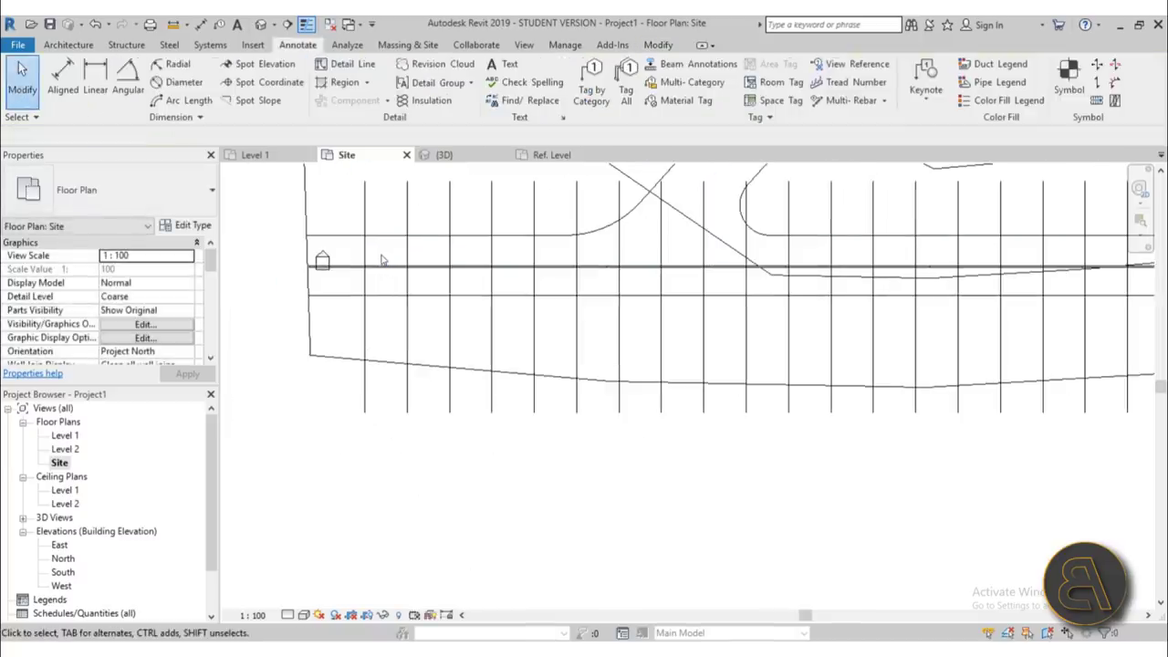
{"action": "key", "text": "s"}
{"action": "key", "text": "l"}
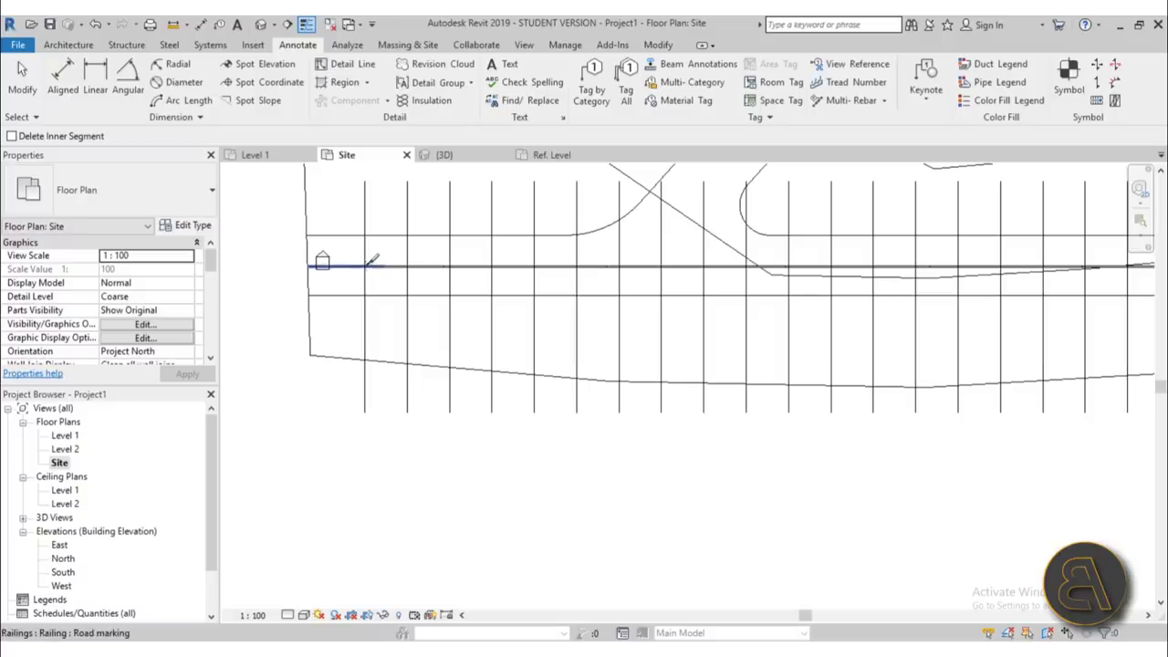
{"action": "scroll", "coordinate": [372, 262], "scroll_direction": "up", "scroll_amount": 3}
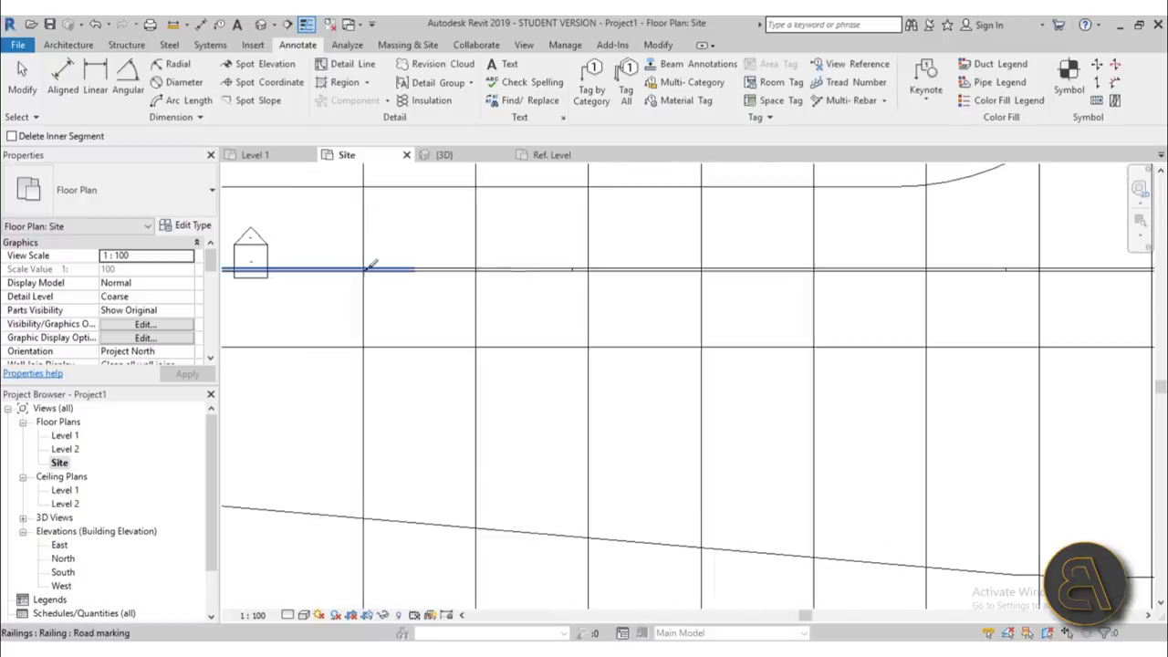
{"action": "left_click", "coordinate": [364, 269]}
{"action": "left_click", "coordinate": [475, 270]}
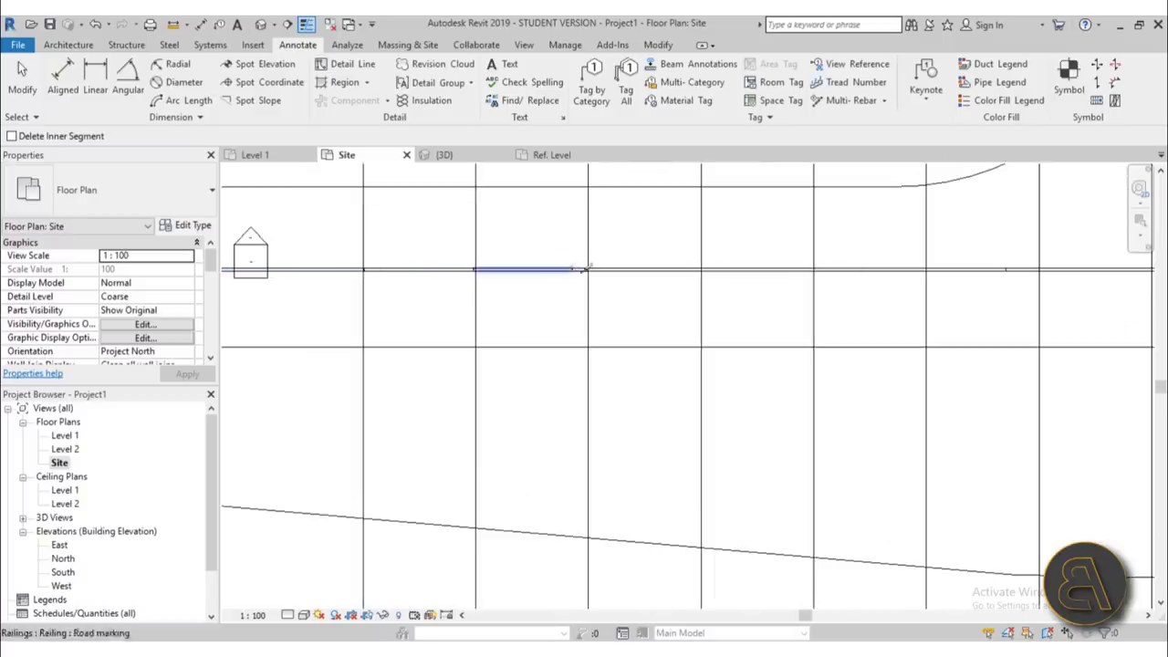
{"action": "left_click", "coordinate": [590, 266]}
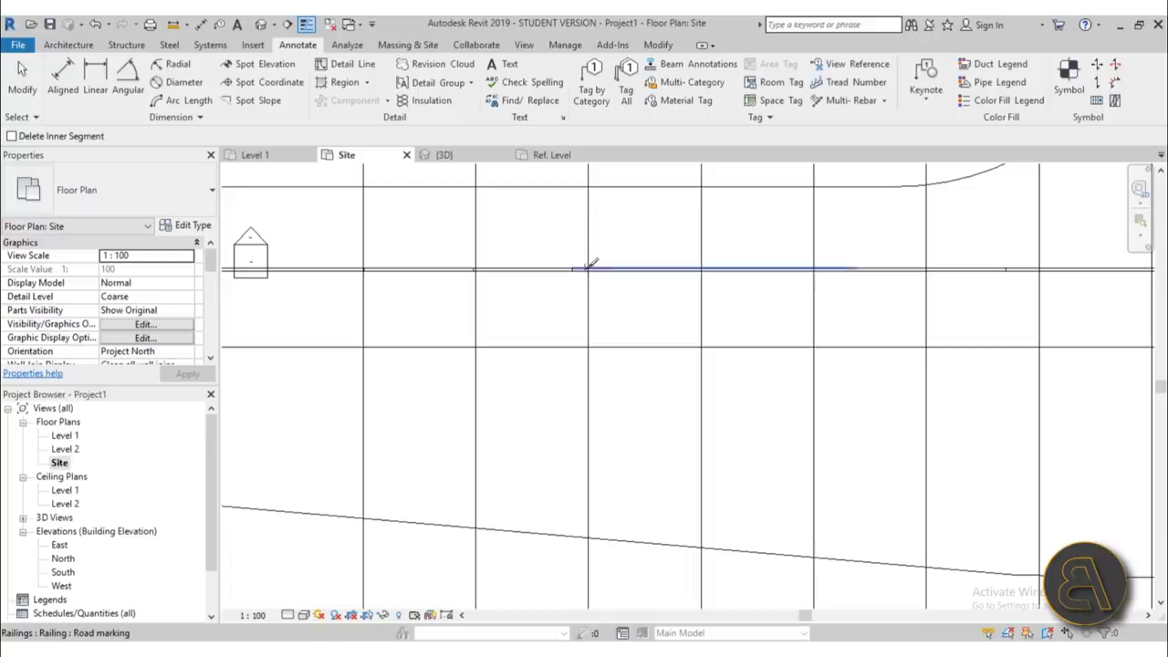
{"action": "left_click", "coordinate": [701, 270]}
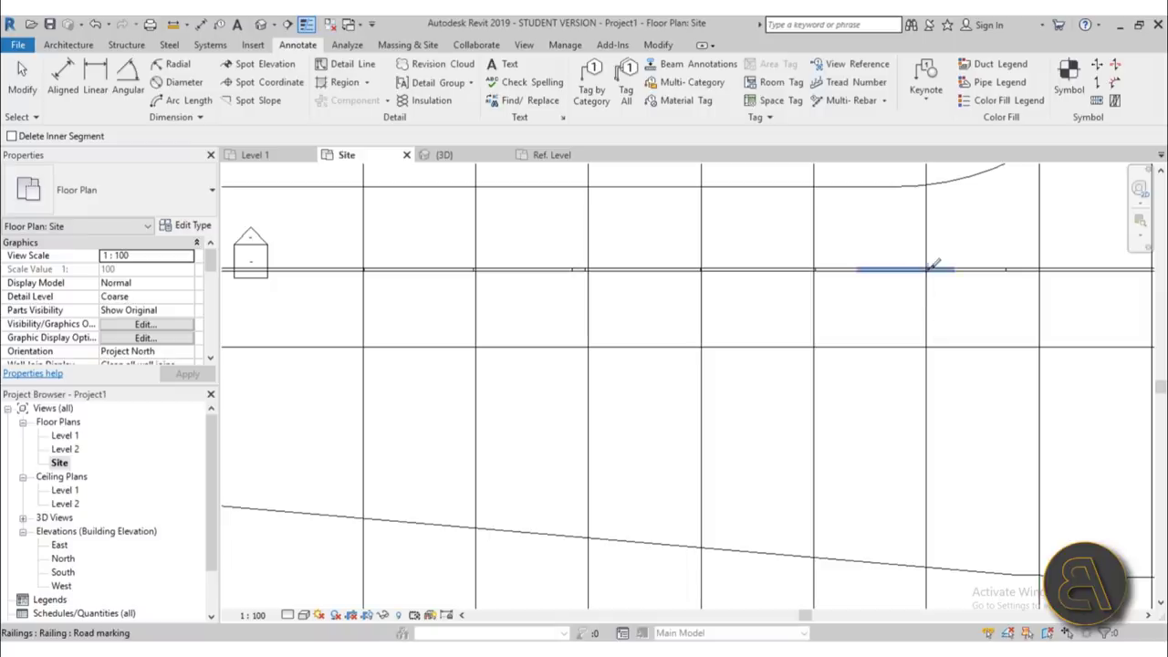
{"action": "middle_click_drag", "start_coordinate": [1013, 318], "coordinate": [672, 338]}
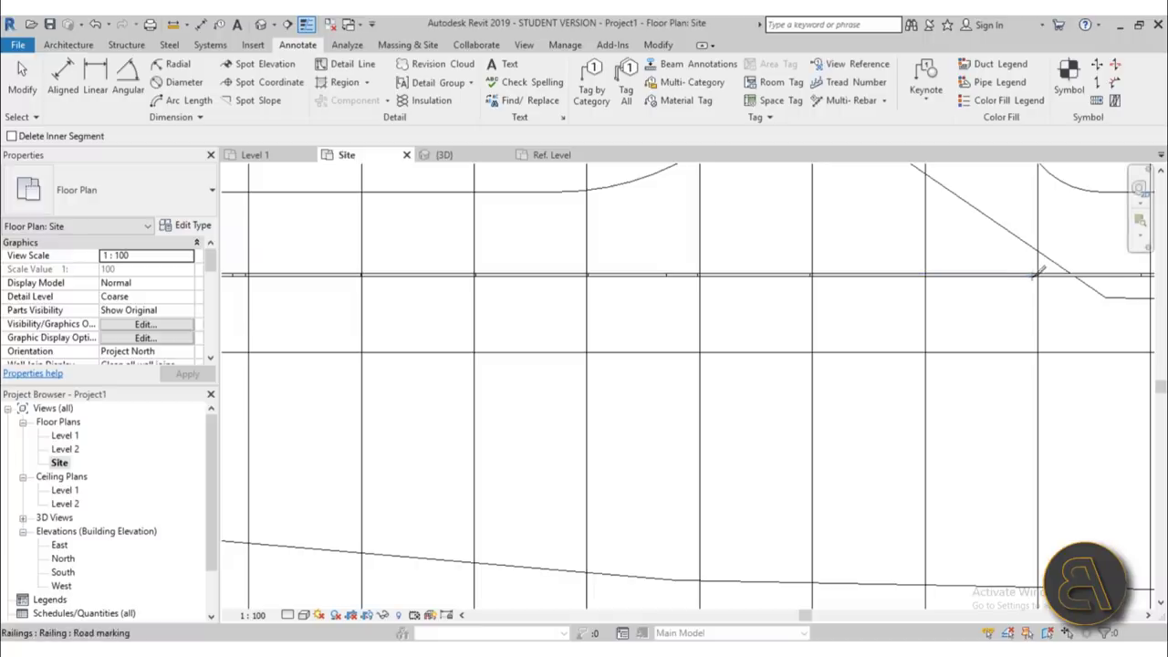
{"action": "scroll", "coordinate": [1043, 269], "scroll_direction": "down", "scroll_amount": 2}
{"action": "middle_click_drag", "start_coordinate": [1043, 268], "coordinate": [991, 332]}
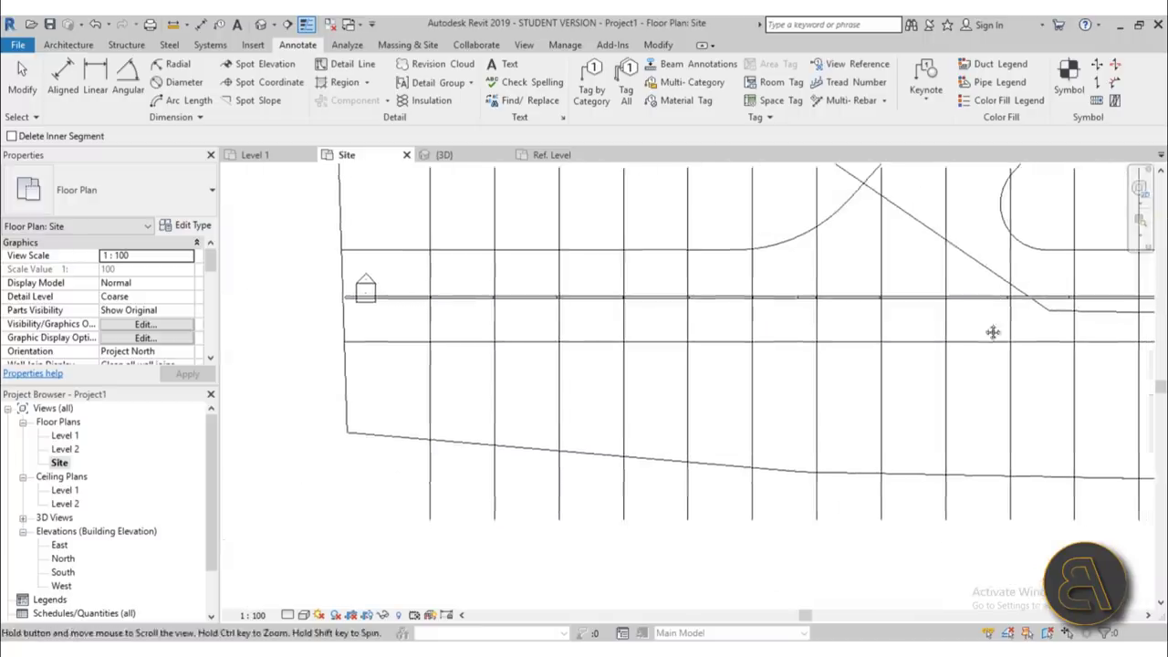
{"action": "key", "text": "Escape"}
Step: Open the default 3D view and delete the second and fourth road marking segments from the main road's west end
{"action": "left_click", "coordinate": [274, 25]}
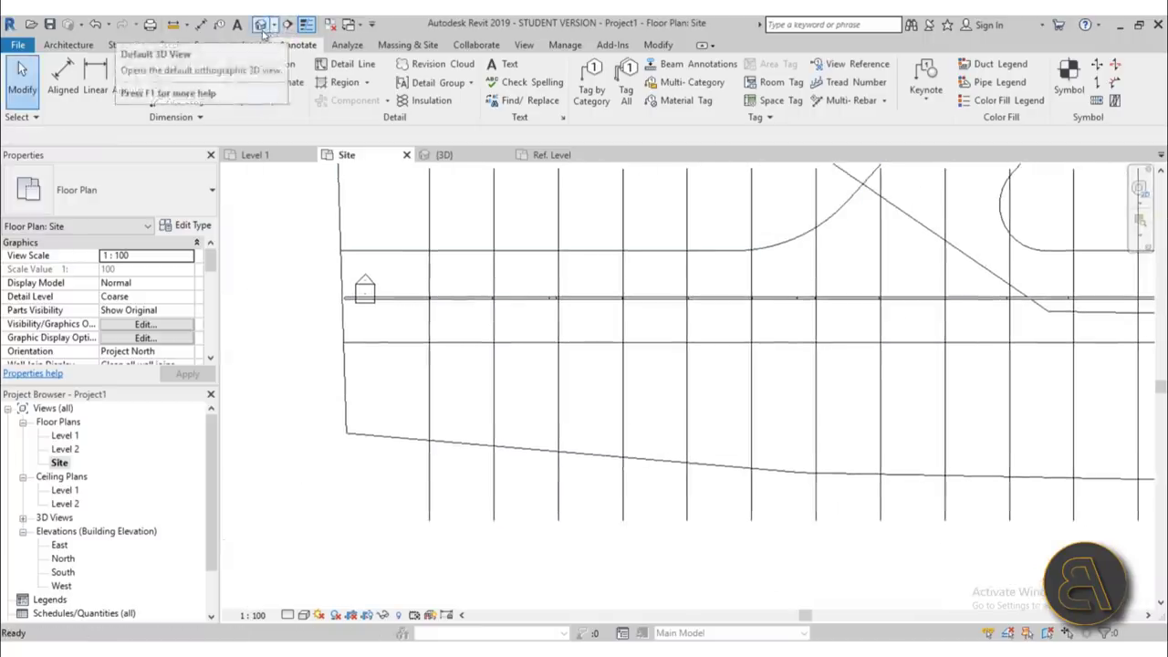
{"action": "left_click", "coordinate": [306, 51]}
{"action": "left_click", "coordinate": [472, 472]}
{"action": "key", "text": "Escape"}
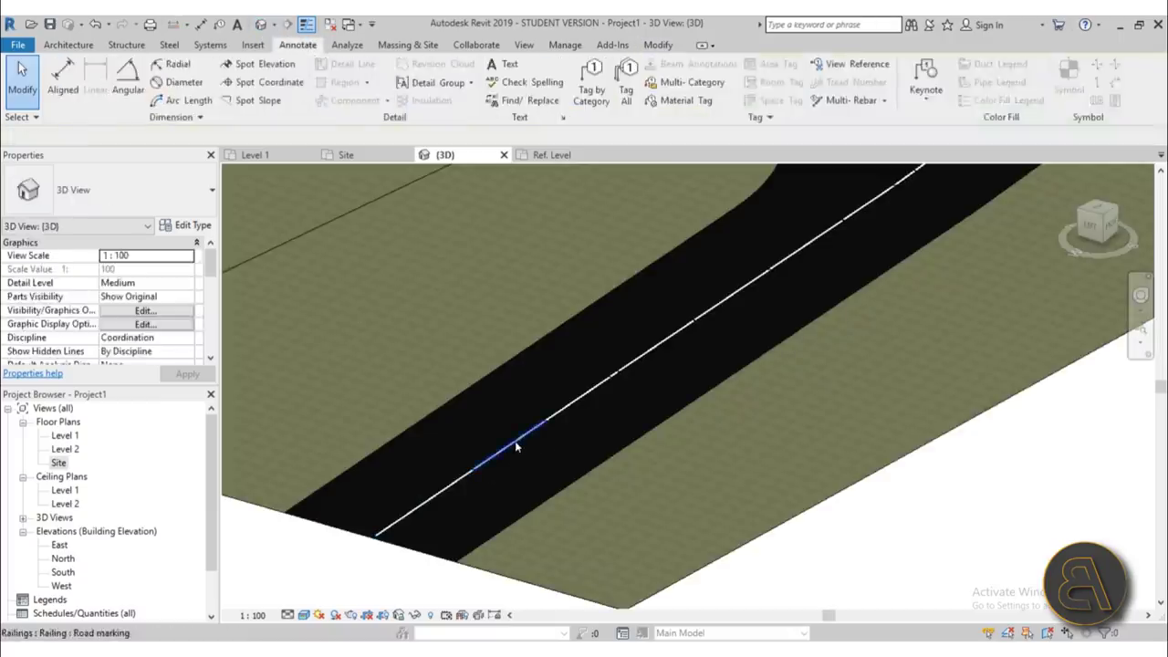
{"action": "left_click", "coordinate": [520, 438]}
{"action": "key", "text": "Delete"}
{"action": "left_click", "coordinate": [652, 356]}
{"action": "key", "text": "Delete"}
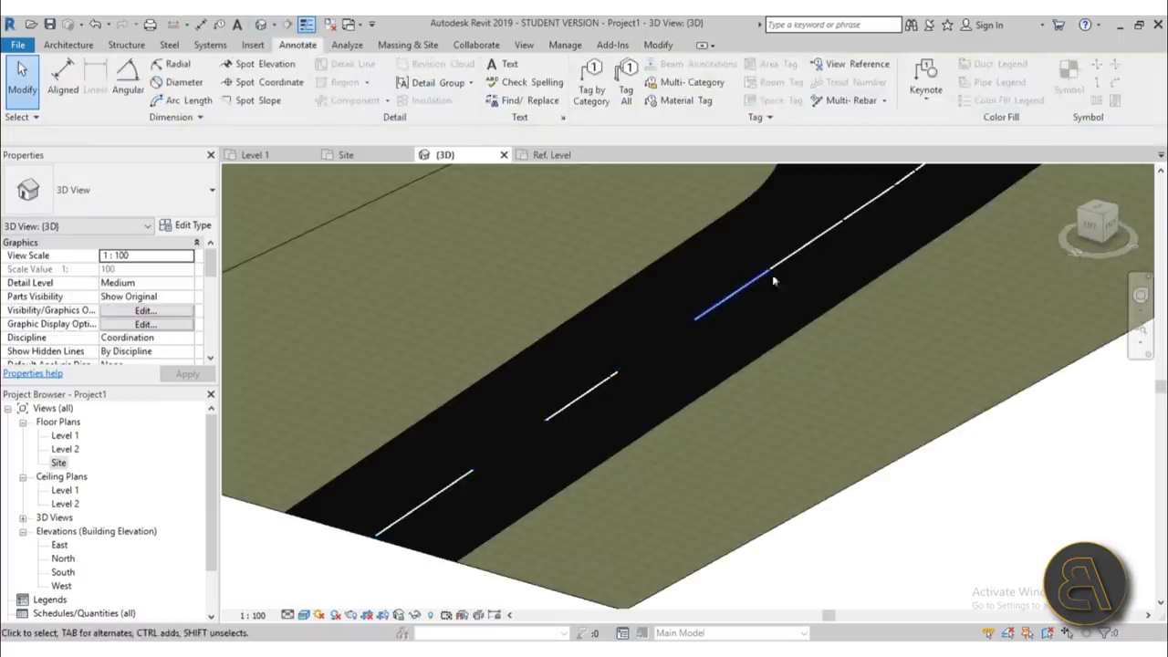
Step: Delete alternate road marking segments through the junction so the main road's centre line continues as dashes
{"action": "middle_click_drag", "start_coordinate": [806, 261], "coordinate": [703, 383]}
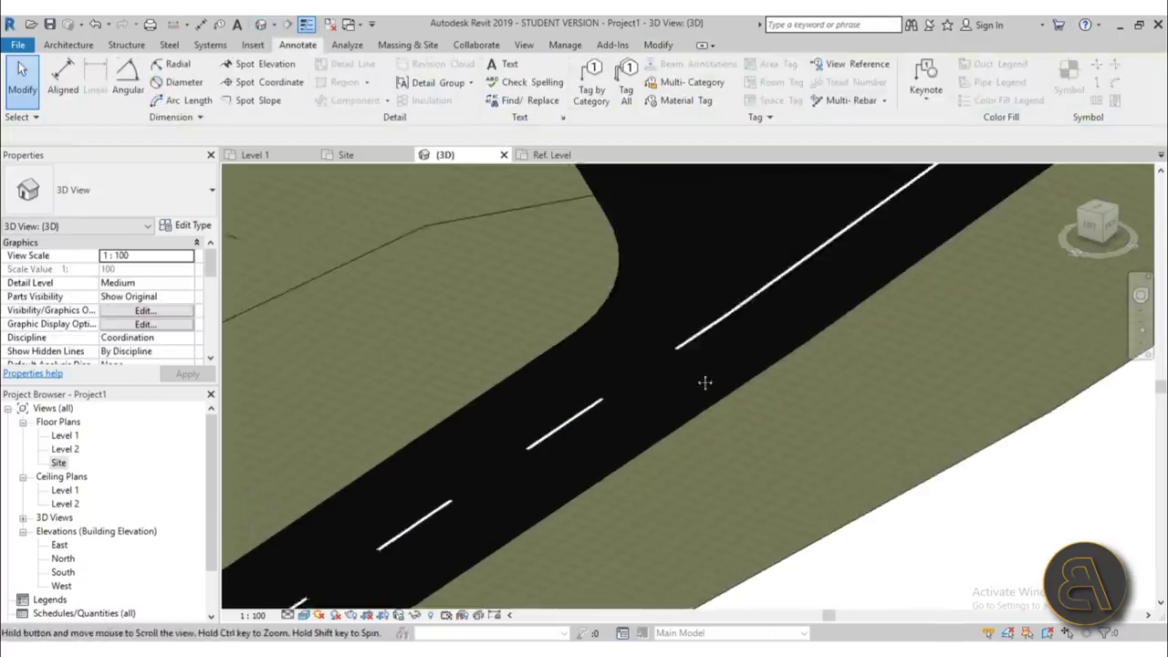
{"action": "left_click", "coordinate": [770, 289]}
{"action": "key", "text": "Delete"}
{"action": "middle_click_drag", "start_coordinate": [904, 181], "coordinate": [773, 301]}
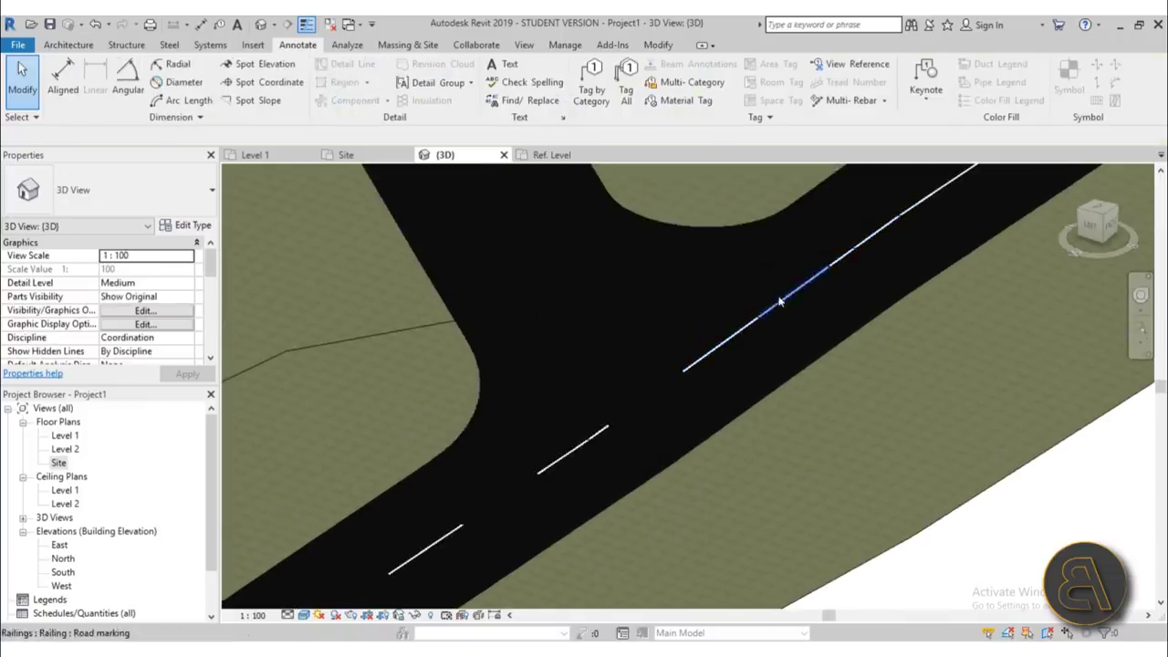
{"action": "left_click", "coordinate": [773, 301]}
{"action": "key", "text": "Delete"}
{"action": "scroll", "coordinate": [742, 292], "scroll_direction": "down", "scroll_amount": 4}
{"action": "middle_click_drag", "start_coordinate": [630, 532], "coordinate": [589, 557], "text": "shift"}
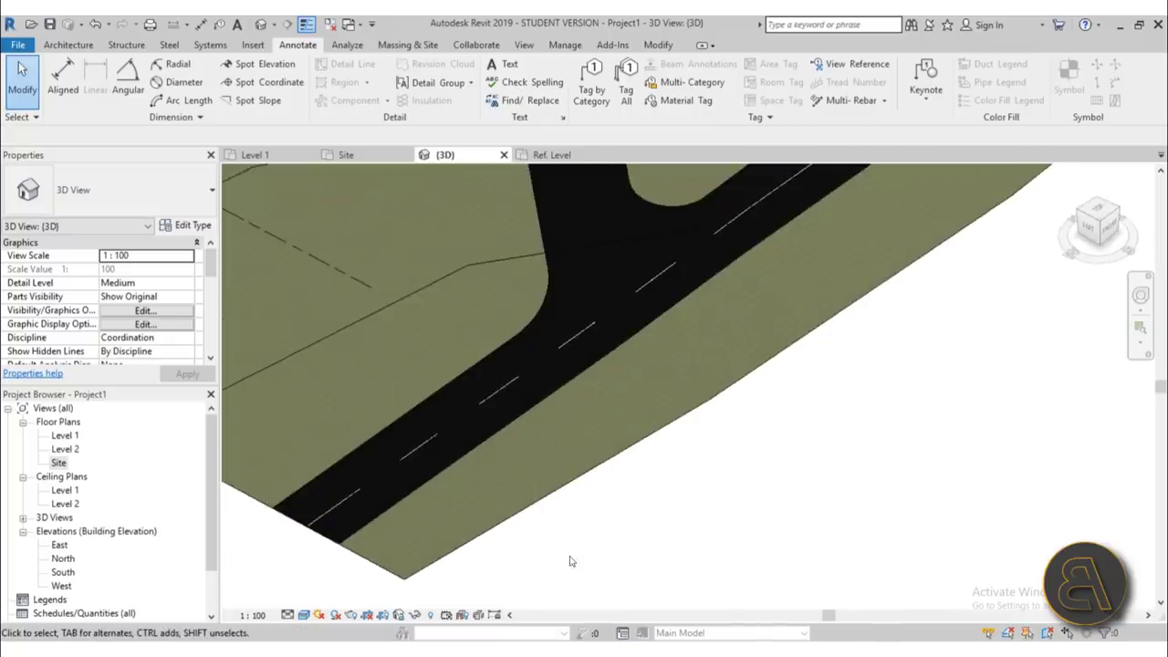
{"action": "scroll", "coordinate": [452, 391], "scroll_direction": "up", "scroll_amount": 3}
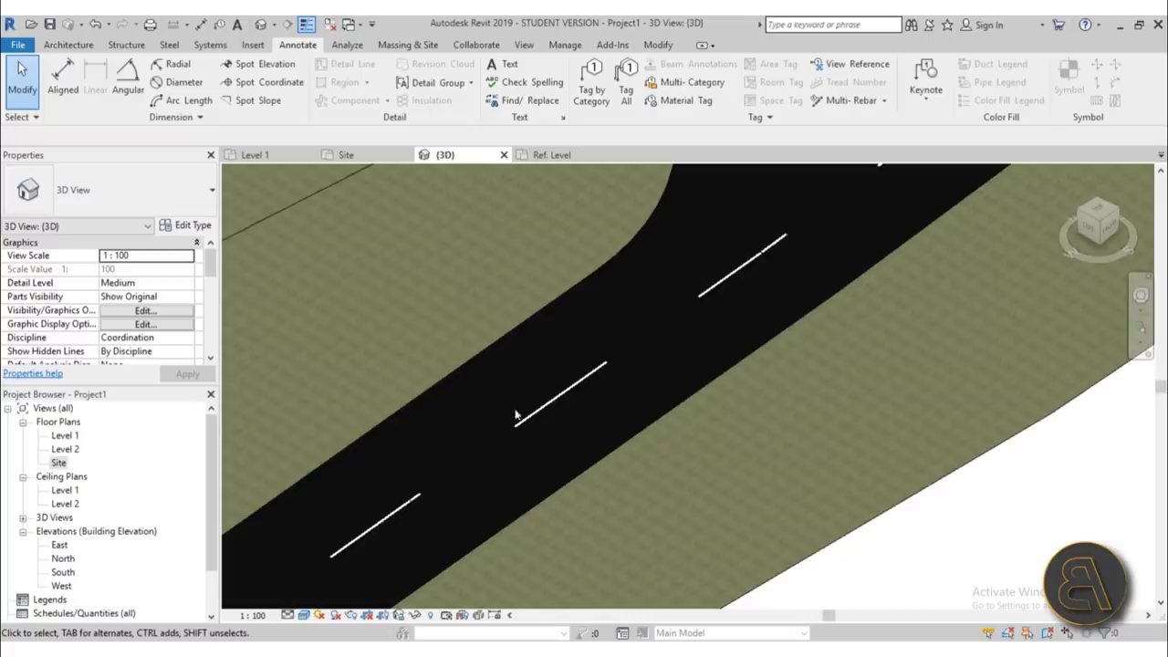
{"action": "scroll", "coordinate": [516, 416], "scroll_direction": "down", "scroll_amount": 3}
{"action": "scroll", "coordinate": [704, 493], "scroll_direction": "up", "scroll_amount": 2}
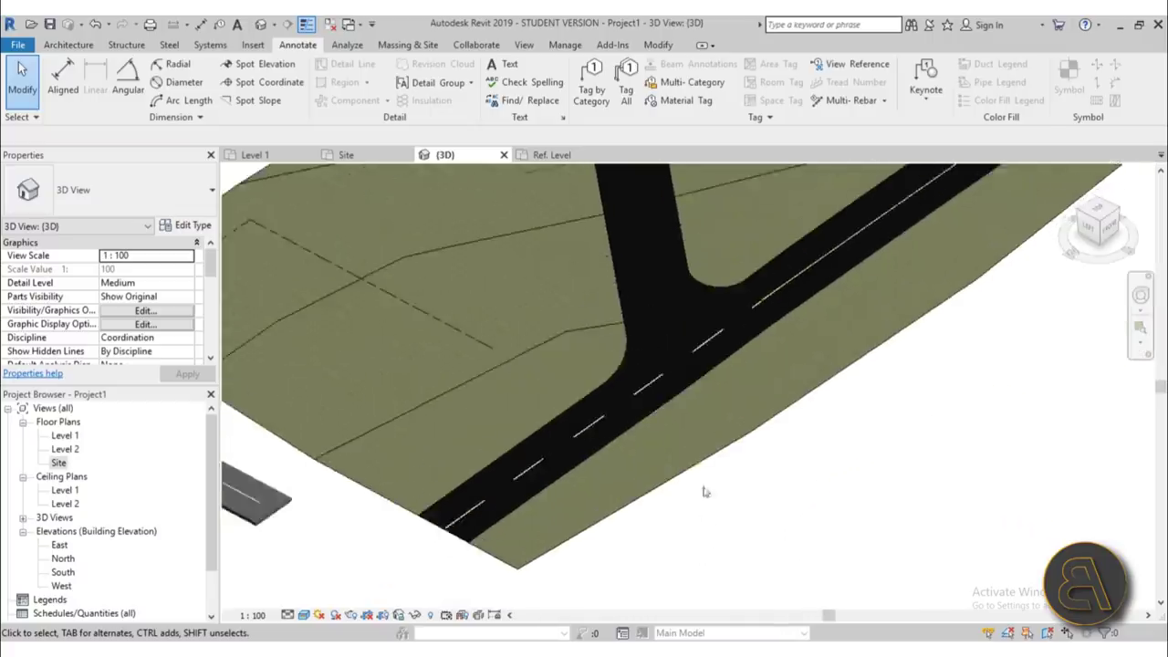
{"action": "middle_click_drag", "start_coordinate": [704, 492], "coordinate": [365, 593], "text": "shift"}
Step: In the Site plan, create a similar Road marking railing path down the side road's centre, turning east along the main marking
{"action": "double_click", "coordinate": [65, 435]}
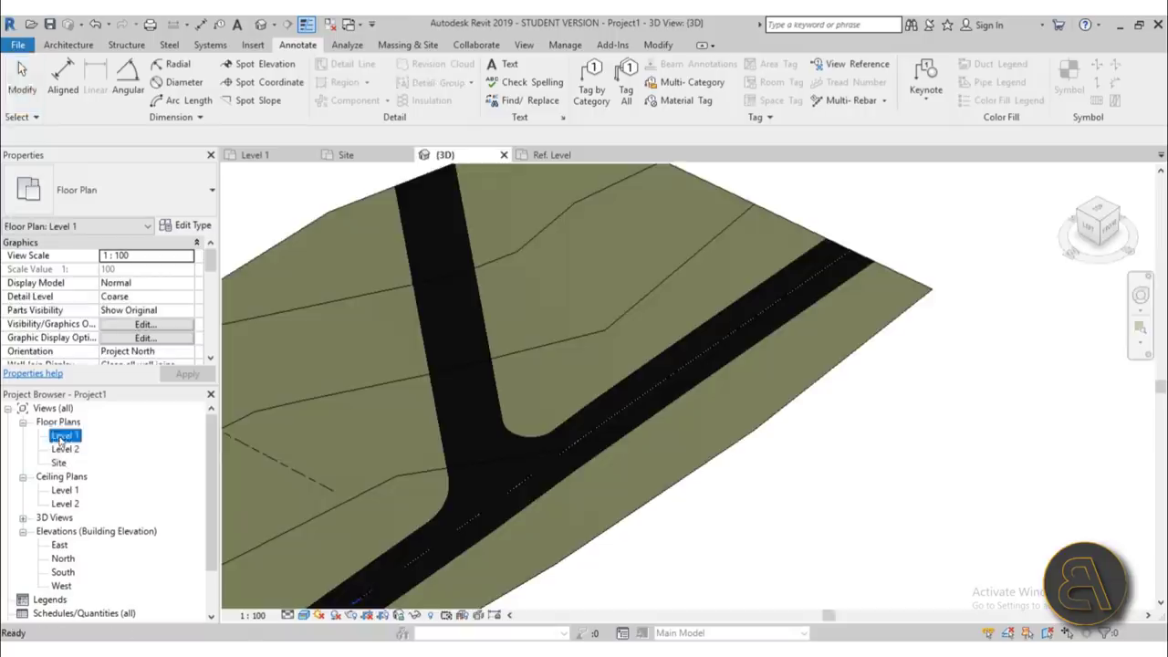
{"action": "double_click", "coordinate": [58, 463]}
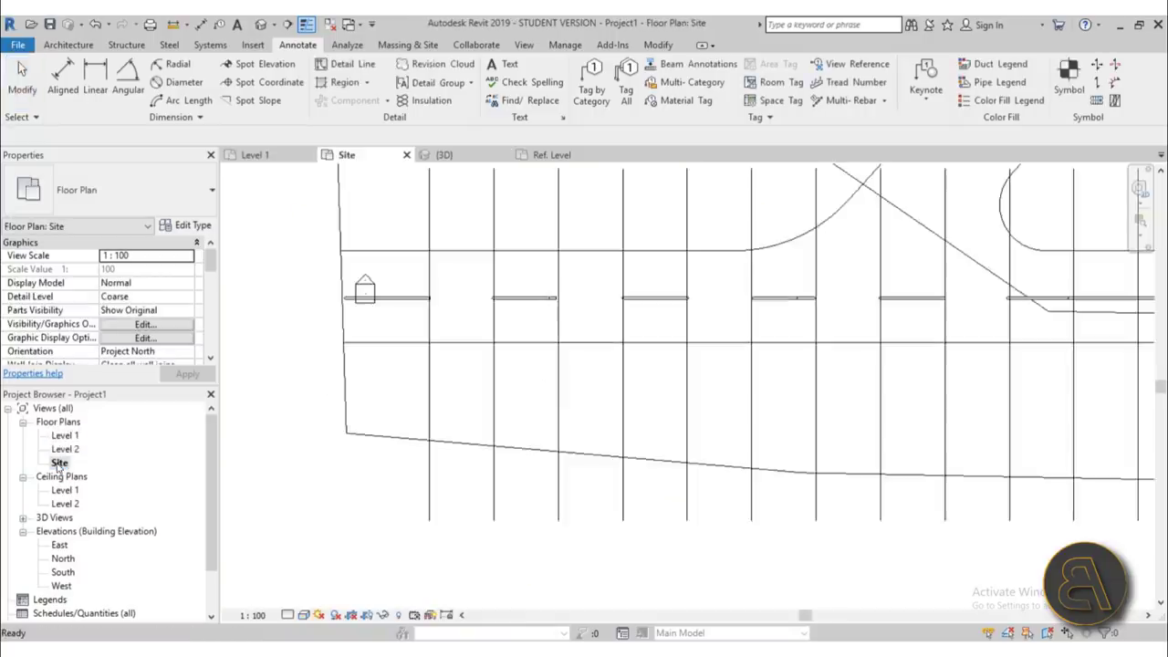
{"action": "scroll", "coordinate": [702, 289], "scroll_direction": "down", "scroll_amount": 4}
{"action": "scroll", "coordinate": [702, 289], "scroll_direction": "down", "scroll_amount": 2}
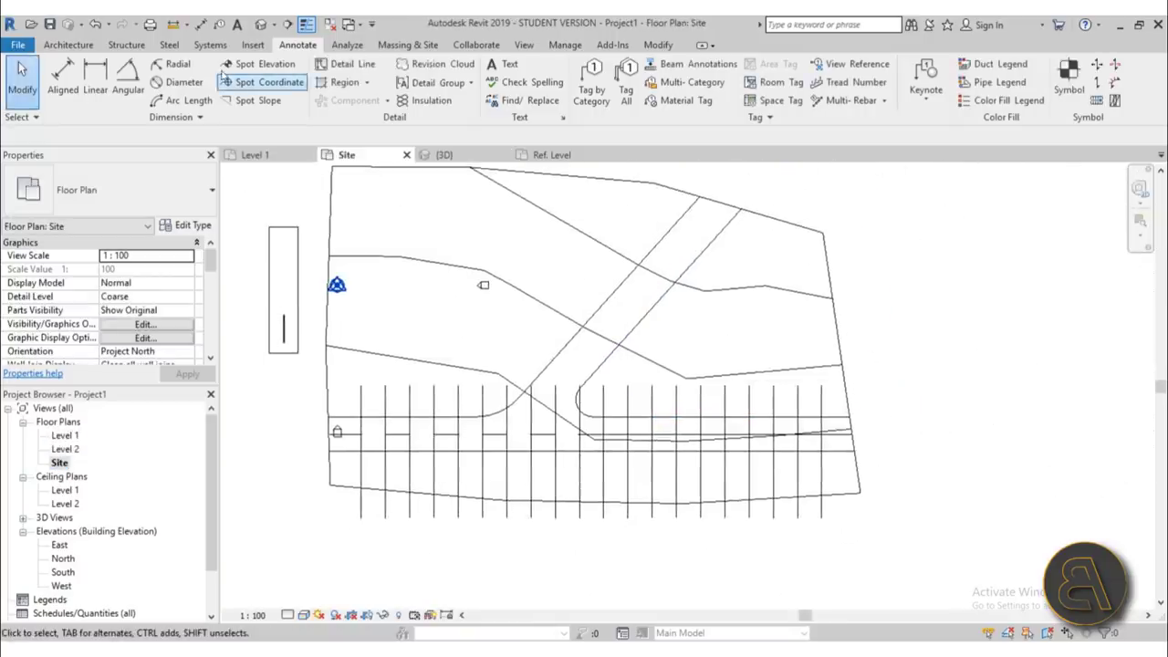
{"action": "left_click", "coordinate": [348, 437]}
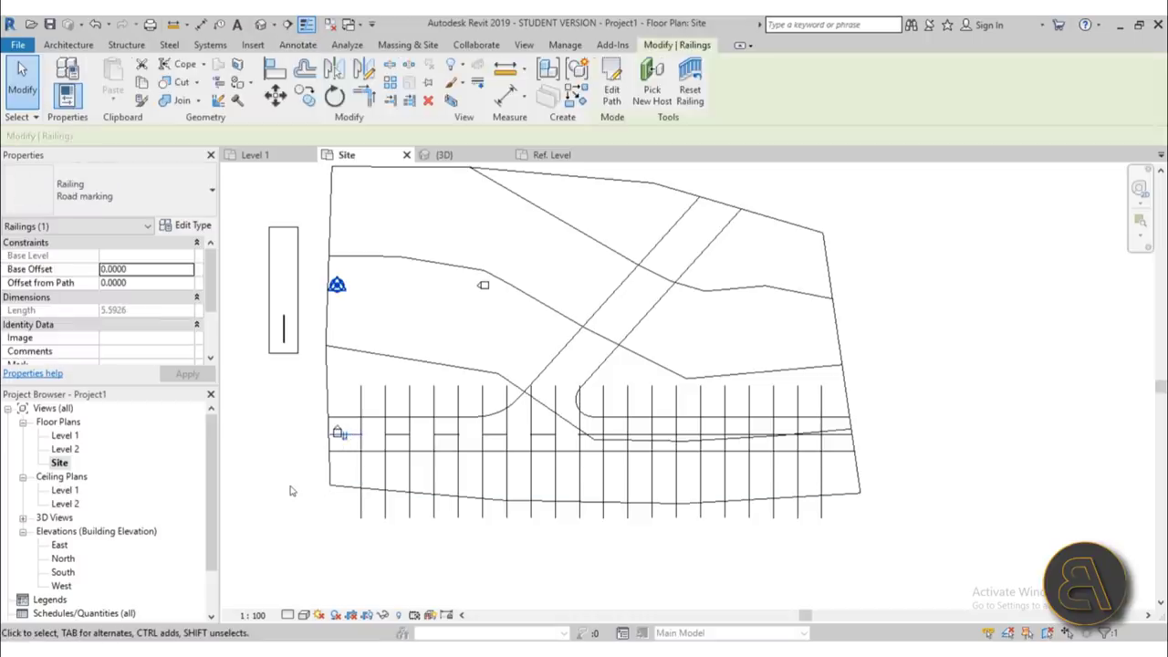
{"action": "right_click", "coordinate": [303, 431]}
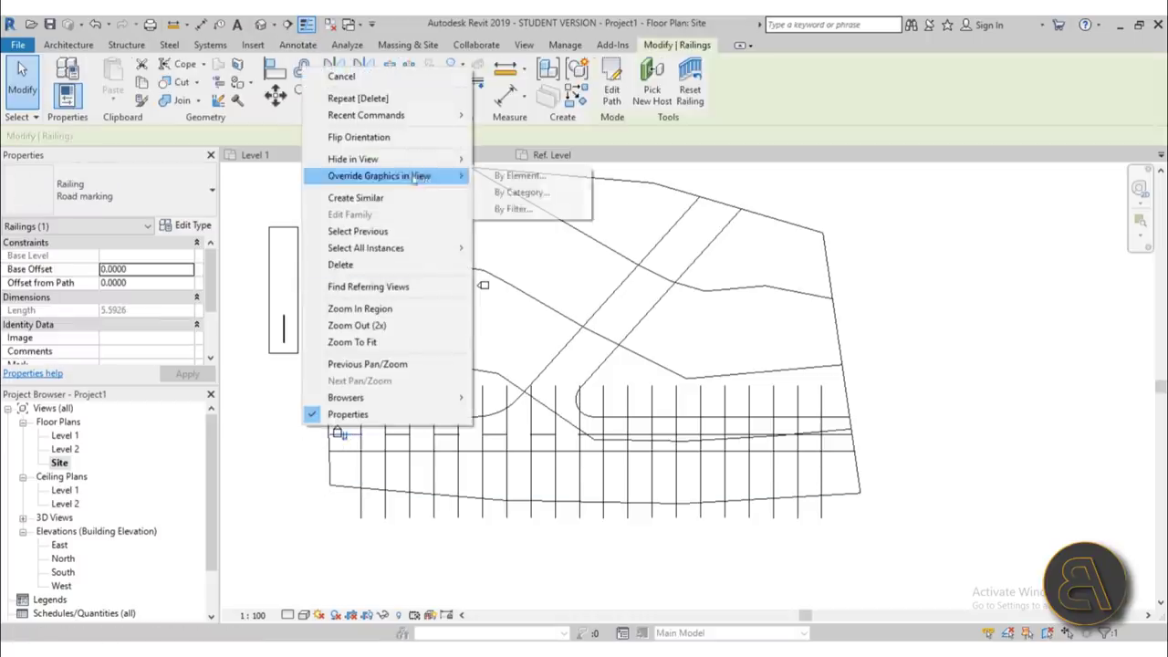
{"action": "left_click", "coordinate": [397, 200]}
{"action": "scroll", "coordinate": [714, 209], "scroll_direction": "up", "scroll_amount": 2}
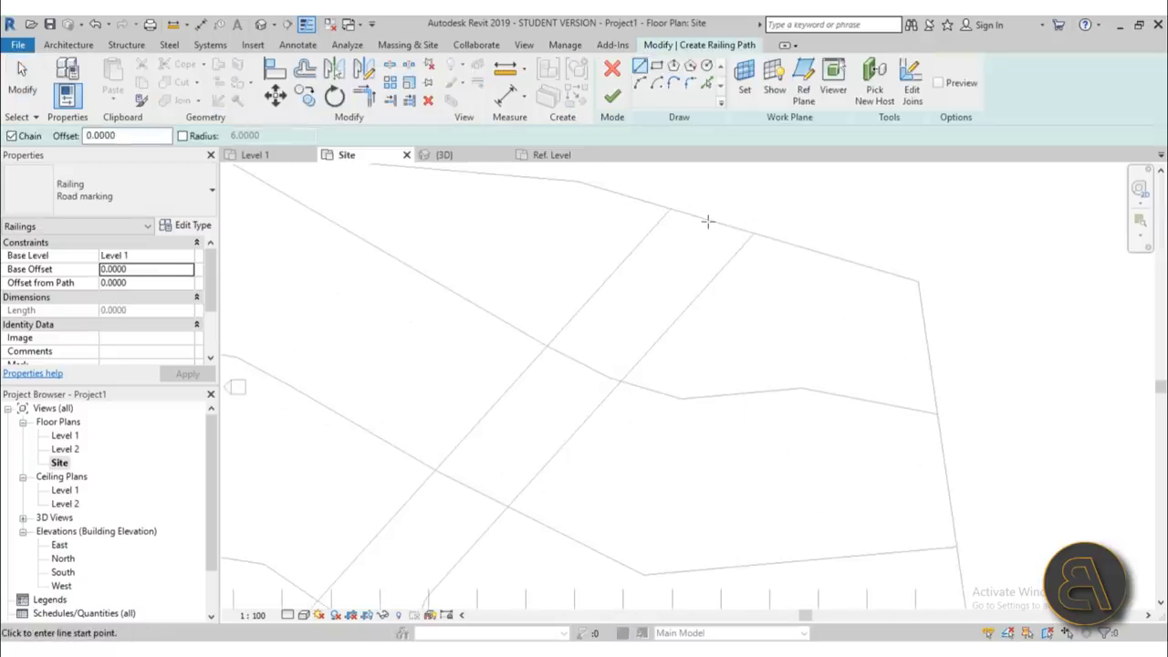
{"action": "left_click", "coordinate": [710, 219]}
{"action": "scroll", "coordinate": [535, 365], "scroll_direction": "down", "scroll_amount": 2}
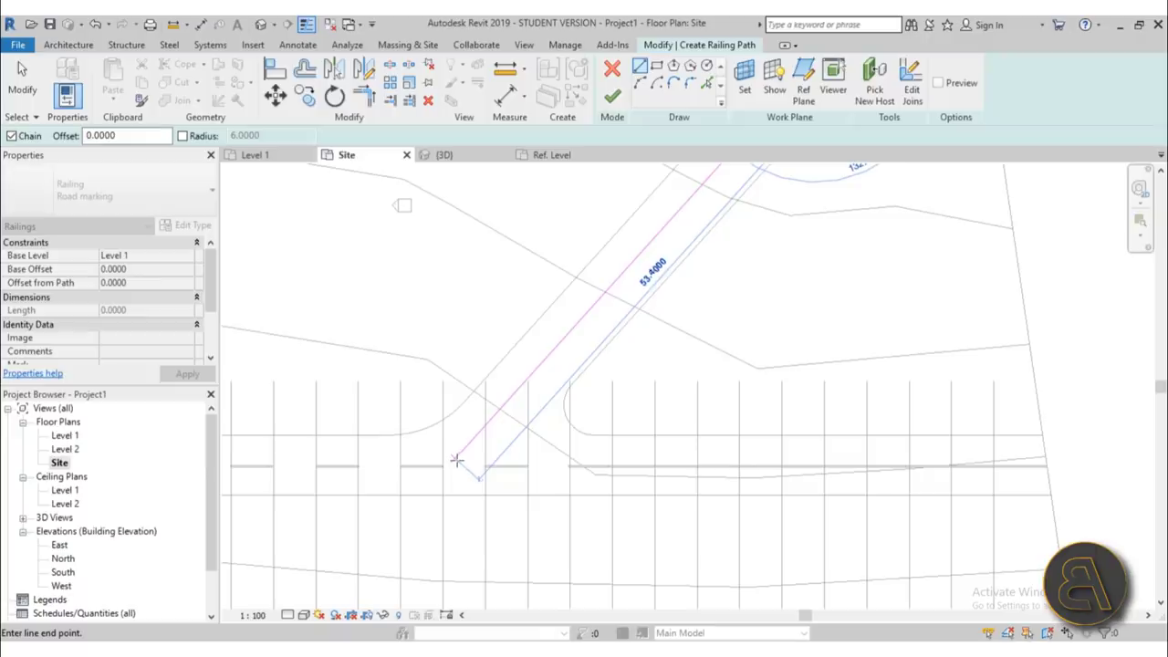
{"action": "left_click", "coordinate": [448, 466]}
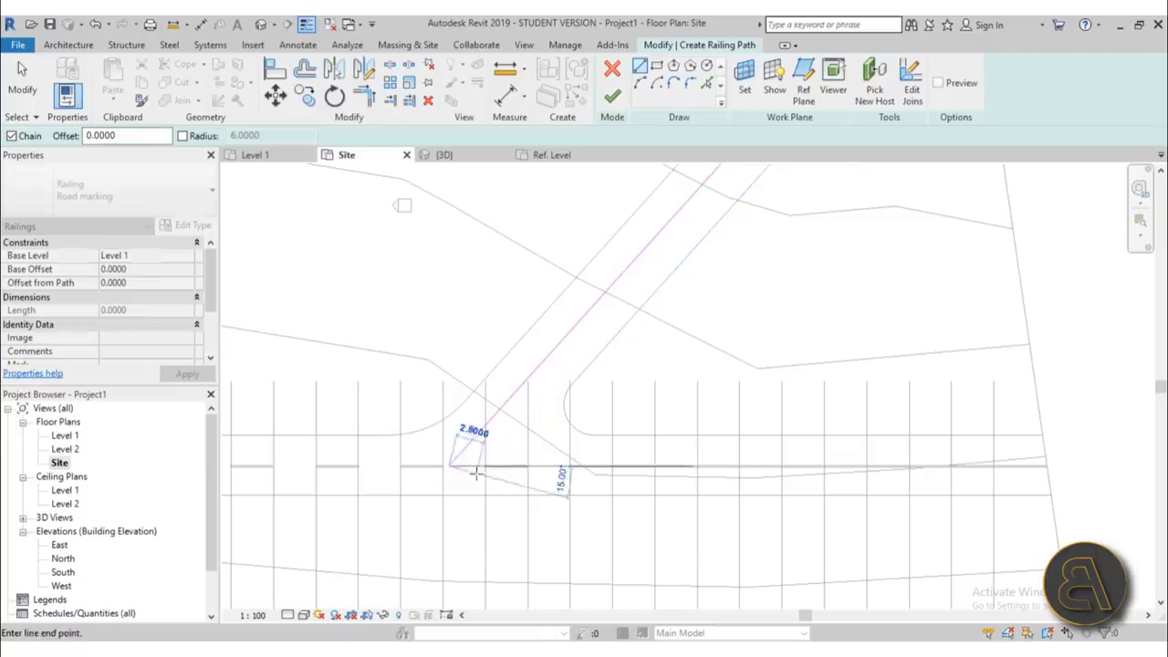
{"action": "left_click", "coordinate": [676, 467]}
{"action": "key", "text": "Escape"}
Step: Fillet the corner between the two railing path lines with an arc of about 5.4 radius
{"action": "left_click", "coordinate": [690, 83]}
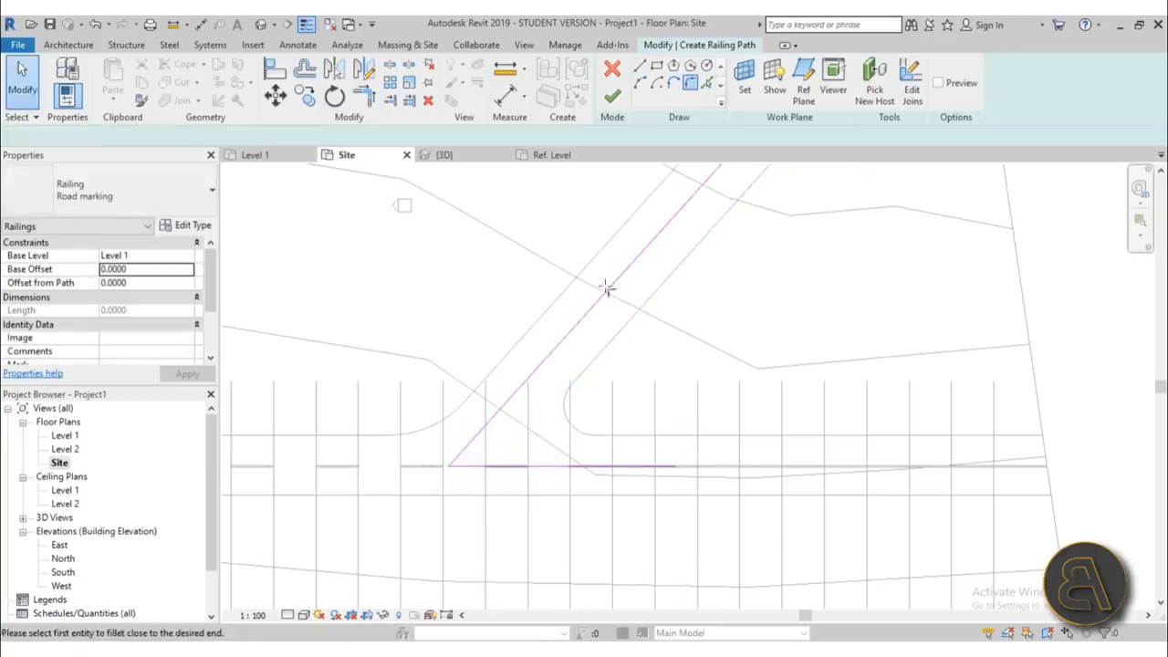
{"action": "left_click", "coordinate": [483, 465]}
{"action": "left_click", "coordinate": [464, 448]}
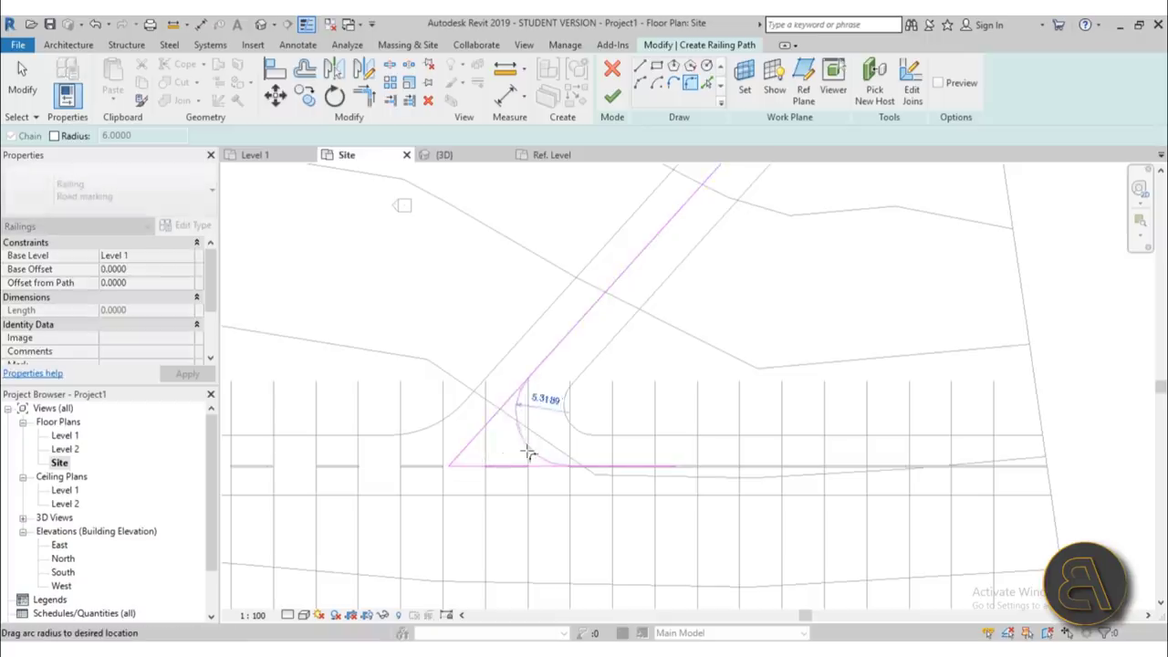
{"action": "left_click", "coordinate": [533, 463]}
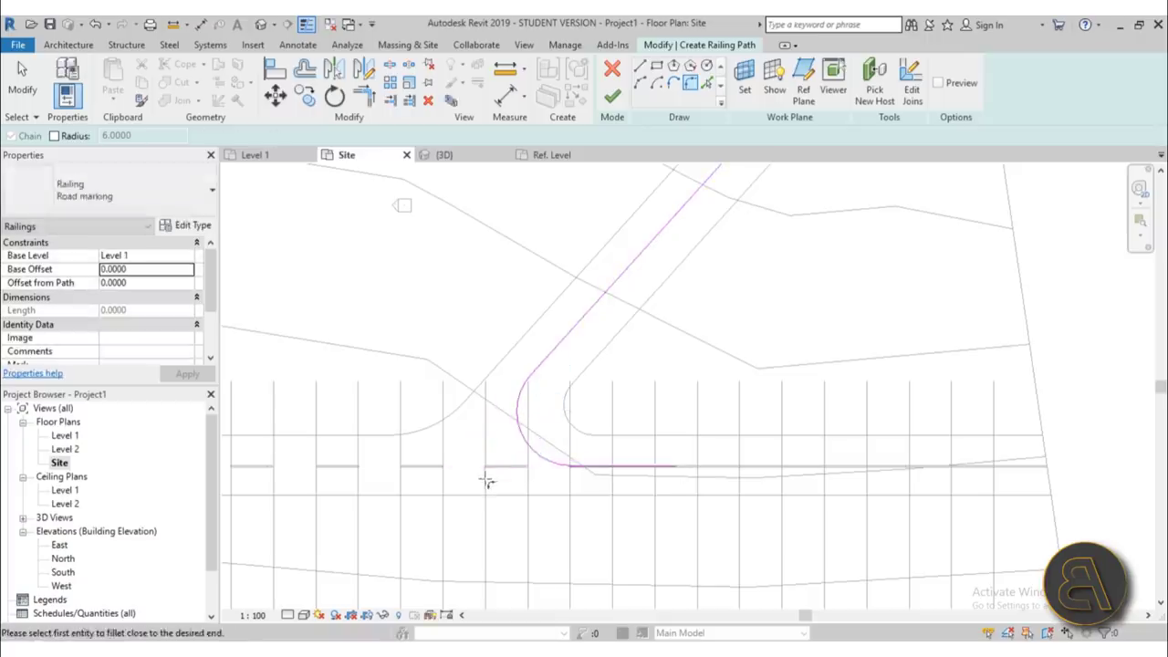
Step: Delete the straight path line on the main road, shorten the arc's end short of the main marking, and finish the railing
{"action": "key", "text": "Escape"}
{"action": "left_click", "coordinate": [634, 467]}
{"action": "key", "text": "Delete"}
{"action": "scroll", "coordinate": [580, 472], "scroll_direction": "up", "scroll_amount": 1}
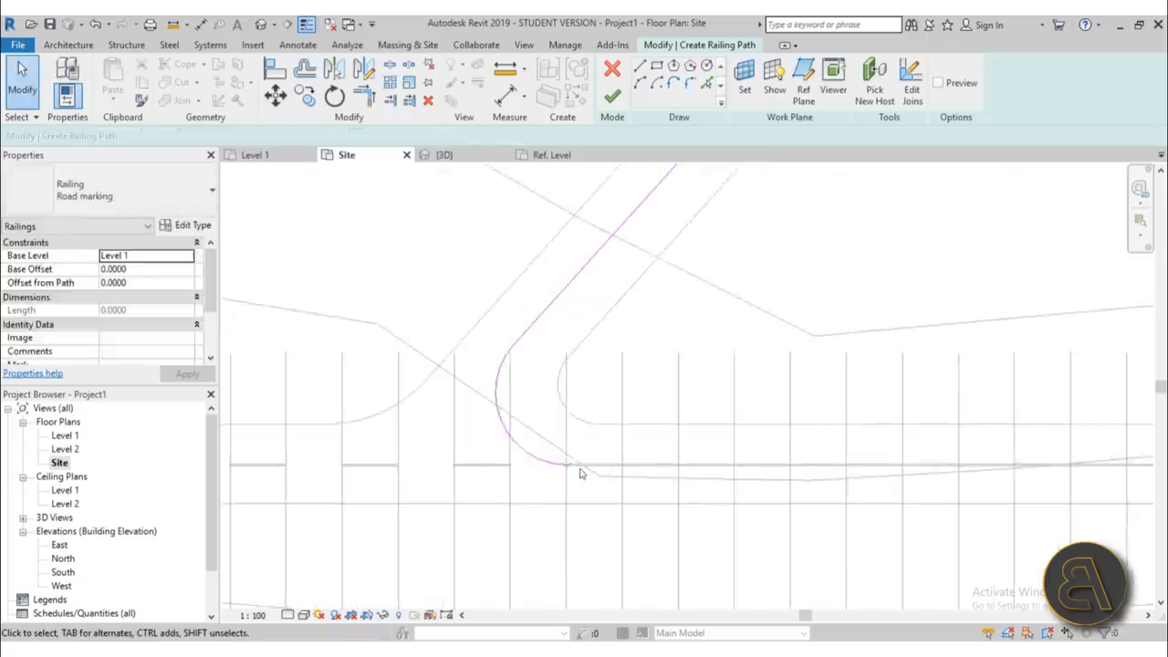
{"action": "left_click", "coordinate": [568, 465]}
{"action": "left_click_drag", "start_coordinate": [569, 464], "coordinate": [538, 461]}
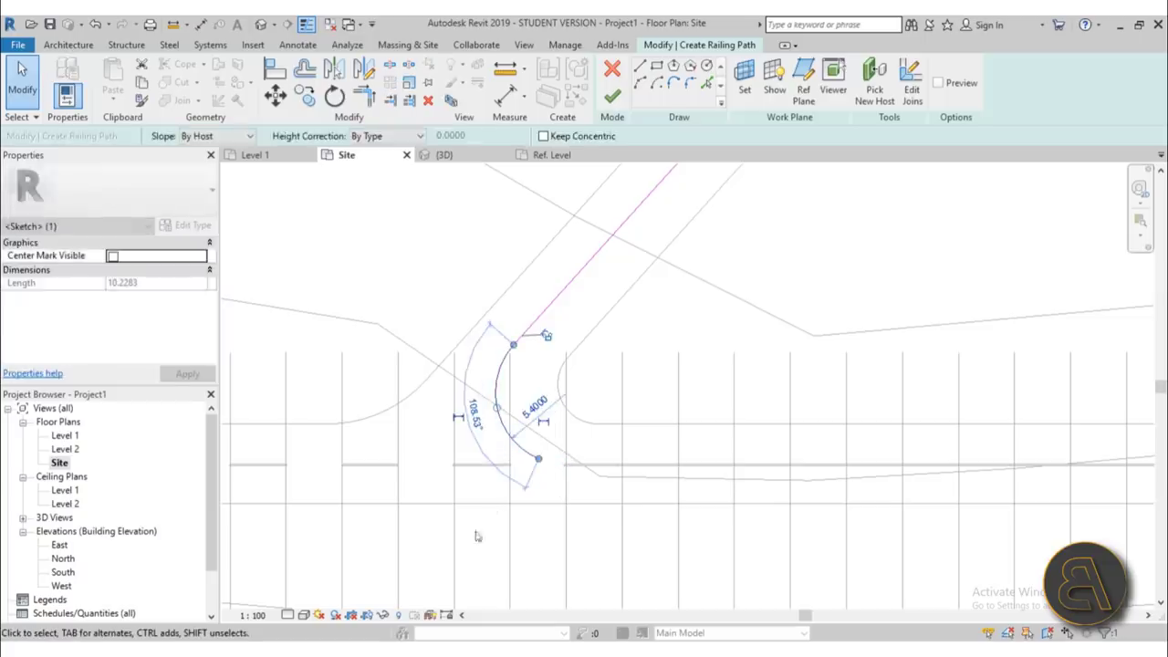
{"action": "key", "text": "Escape"}
{"action": "left_click", "coordinate": [613, 95]}
{"action": "scroll", "coordinate": [546, 441], "scroll_direction": "down", "scroll_amount": 3}
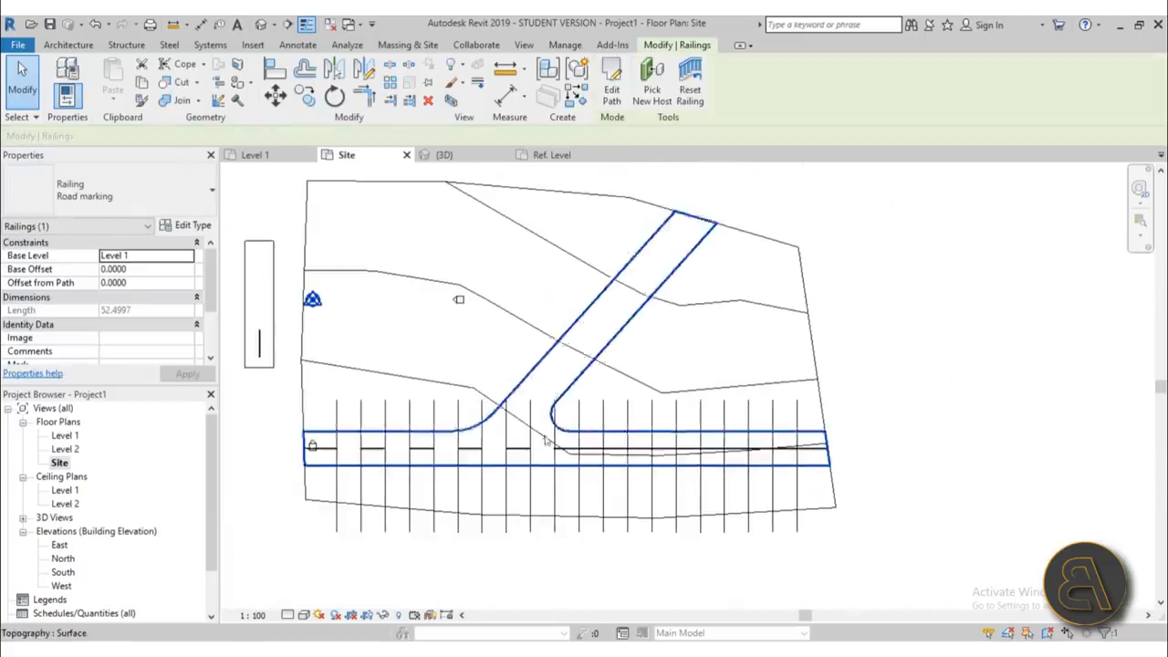
{"action": "key", "text": "Escape"}
Step: In the 3D view, set the black road surface as the new side road marking's host and inspect its curve at the junction
{"action": "left_click", "coordinate": [444, 154]}
{"action": "middle_click_drag", "start_coordinate": [590, 339], "coordinate": [358, 296], "text": "shift"}
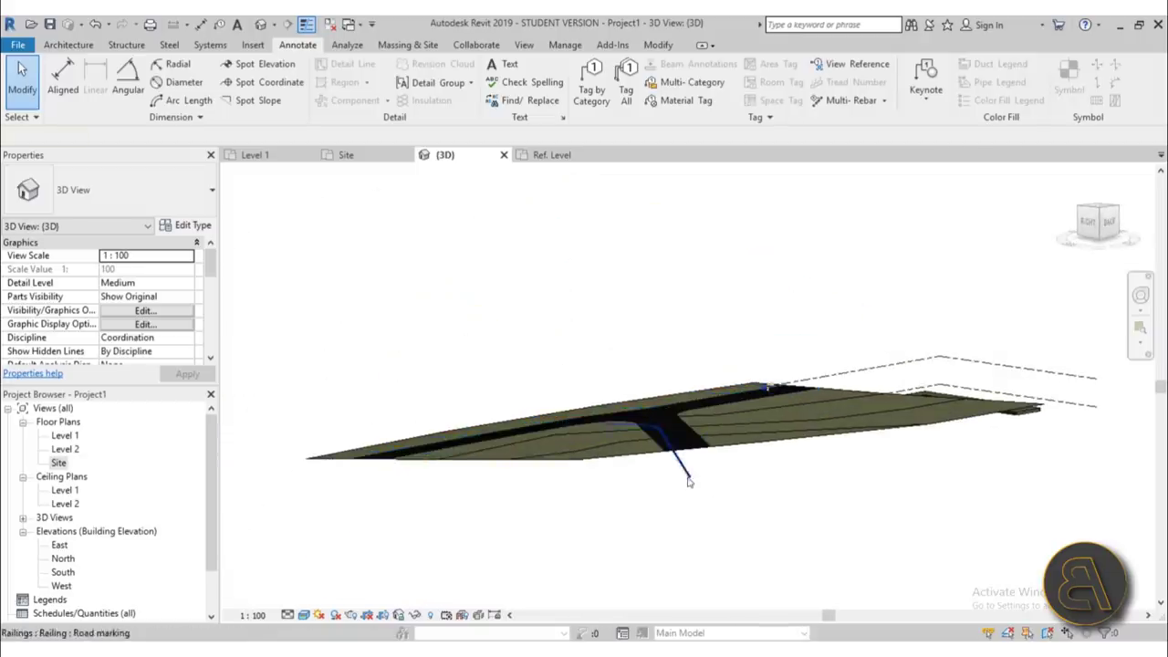
{"action": "left_click", "coordinate": [689, 482]}
{"action": "left_click", "coordinate": [652, 91]}
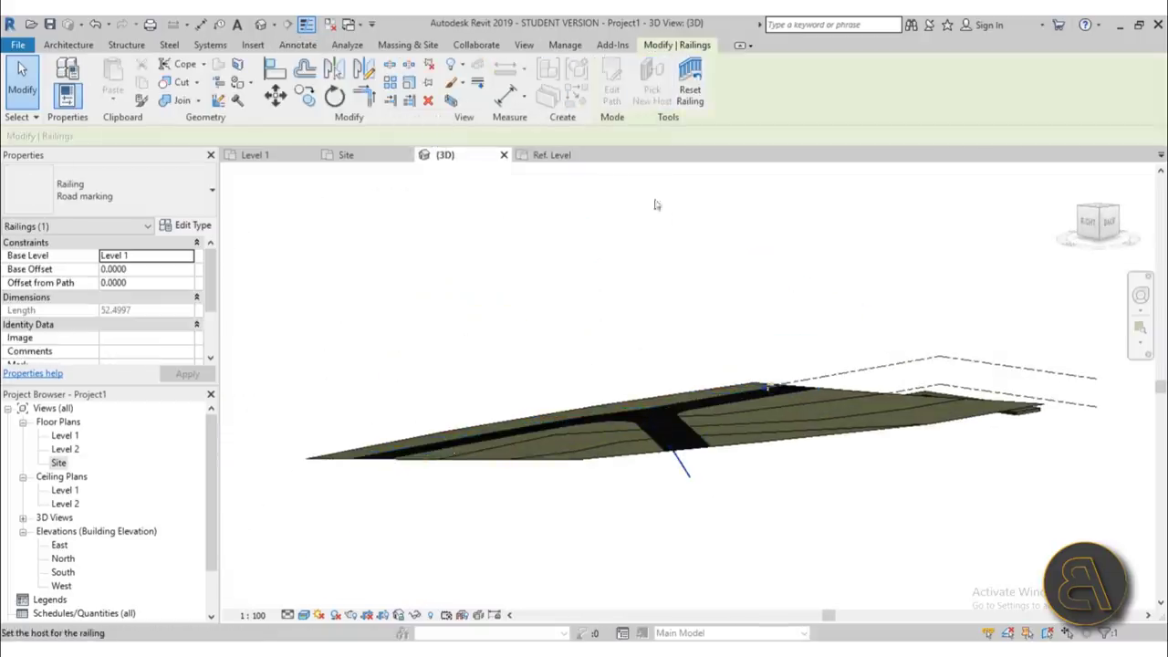
{"action": "left_click", "coordinate": [680, 415]}
{"action": "mouse_move", "coordinate": [680, 415]}
{"action": "middle_mouse_down", "text": "shift"}
{"action": "mouse_move", "coordinate": [740, 490]}
{"action": "mouse_move", "coordinate": [686, 532]}
{"action": "mouse_move", "coordinate": [577, 365]}
{"action": "middle_mouse_up", "text": "shift"}
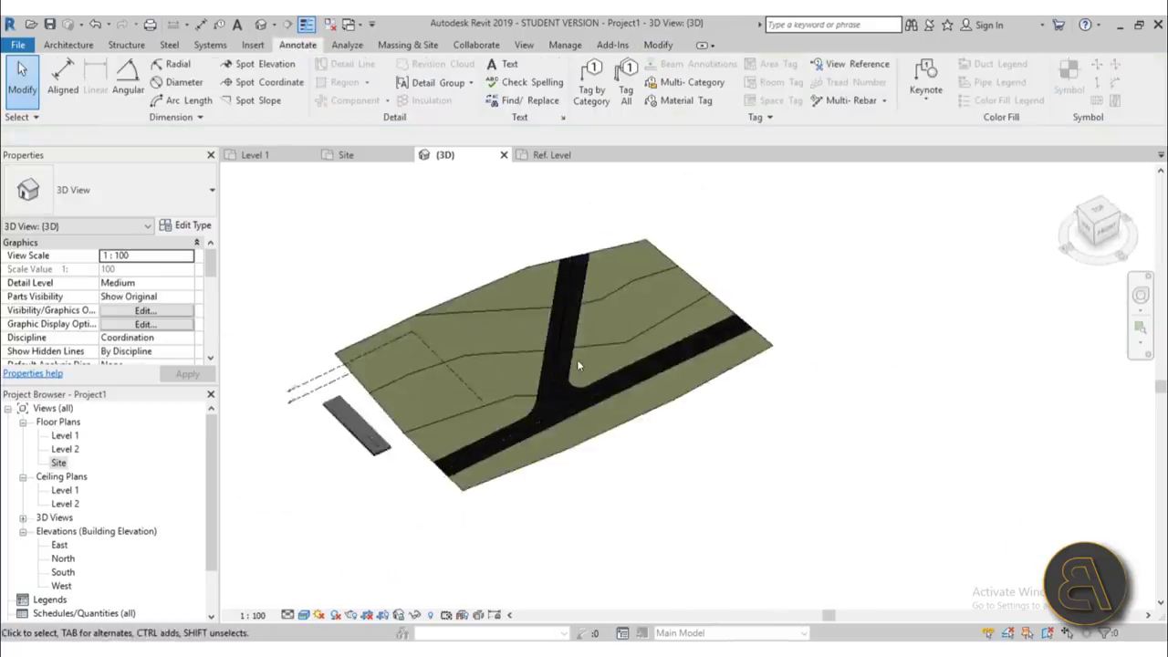
{"action": "scroll", "coordinate": [577, 365], "scroll_direction": "up", "scroll_amount": 5}
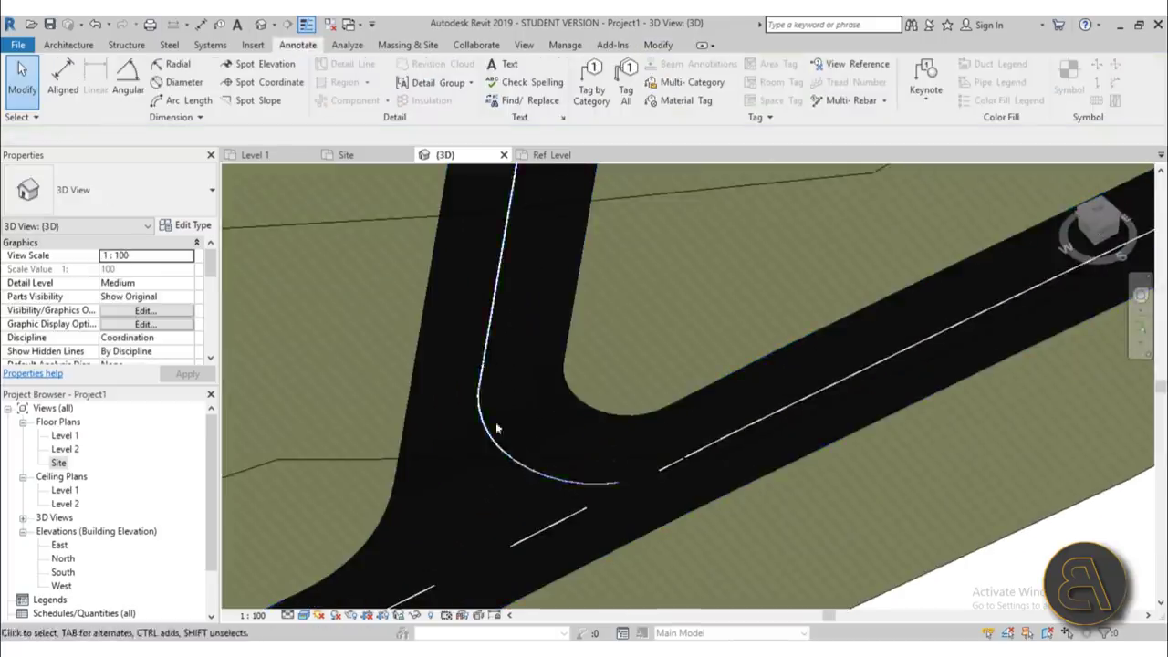
{"action": "middle_click_drag", "start_coordinate": [497, 429], "coordinate": [548, 425]}
{"action": "scroll", "coordinate": [581, 382], "scroll_direction": "up", "scroll_amount": 2}
{"action": "scroll", "coordinate": [627, 323], "scroll_direction": "up", "scroll_amount": 3}
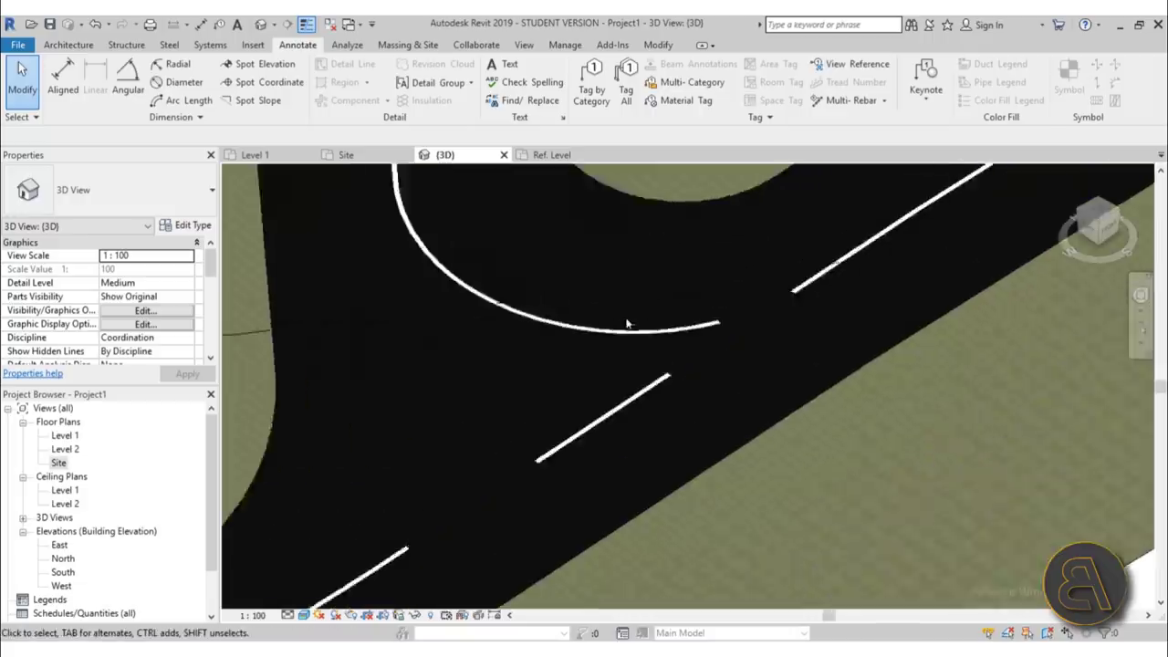
{"action": "scroll", "coordinate": [721, 330], "scroll_direction": "up", "scroll_amount": 2}
{"action": "scroll", "coordinate": [688, 320], "scroll_direction": "down", "scroll_amount": 5}
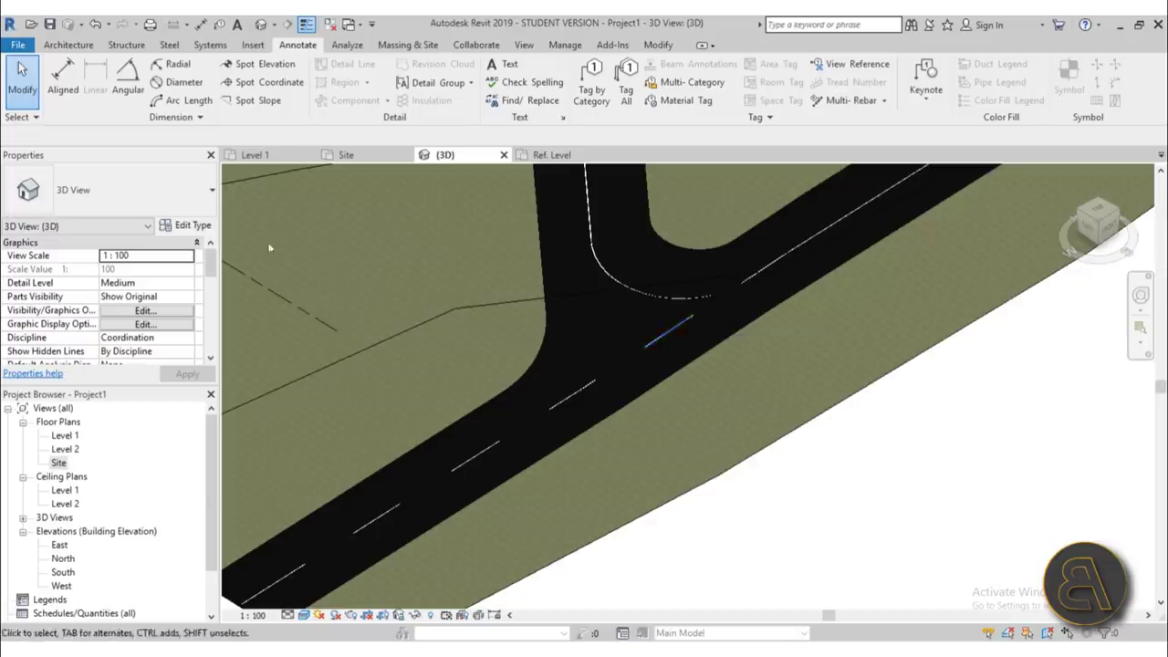
Step: Return to the Site floor plan and delete all the vertical guide lines across the main road
{"action": "left_click", "coordinate": [60, 464]}
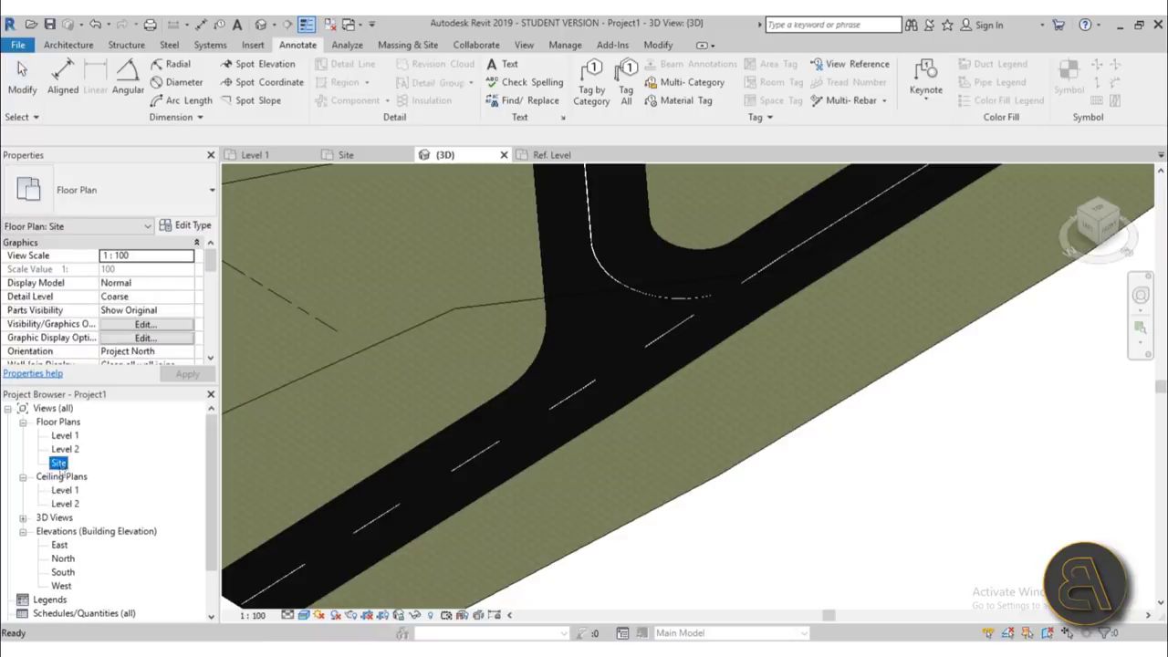
{"action": "double_click", "coordinate": [58, 463]}
{"action": "scroll", "coordinate": [509, 469], "scroll_direction": "up", "scroll_amount": 5}
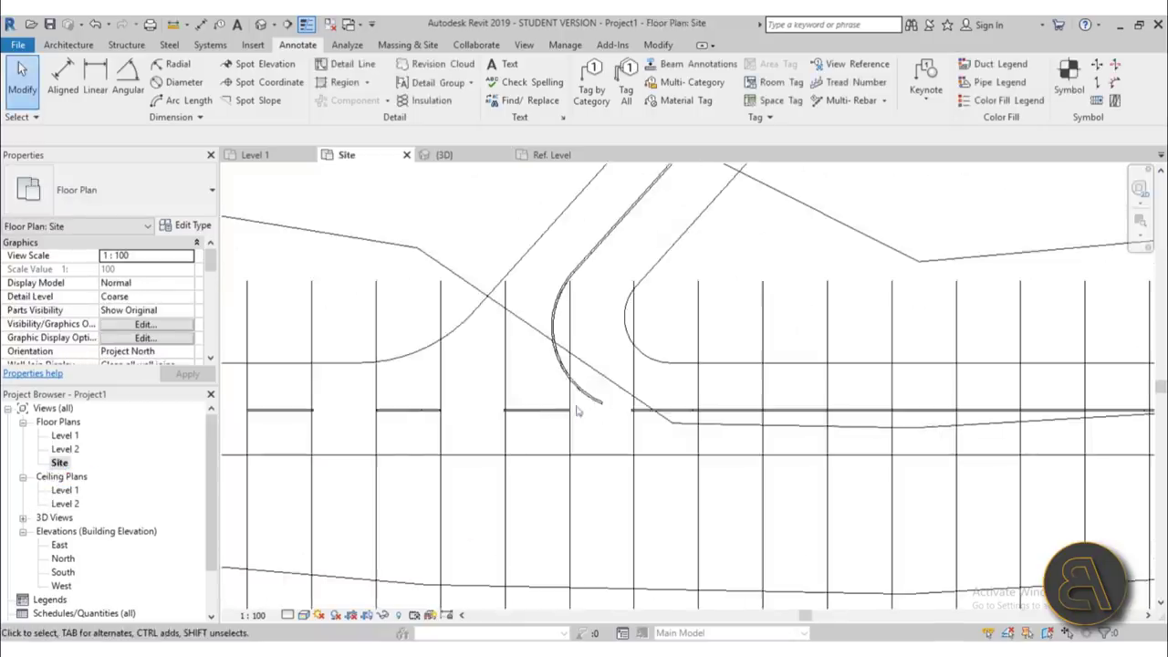
{"action": "scroll", "coordinate": [576, 411], "scroll_direction": "down", "scroll_amount": 4}
{"action": "left_click_drag", "start_coordinate": [878, 527], "coordinate": [262, 504]}
{"action": "key", "text": "Delete"}
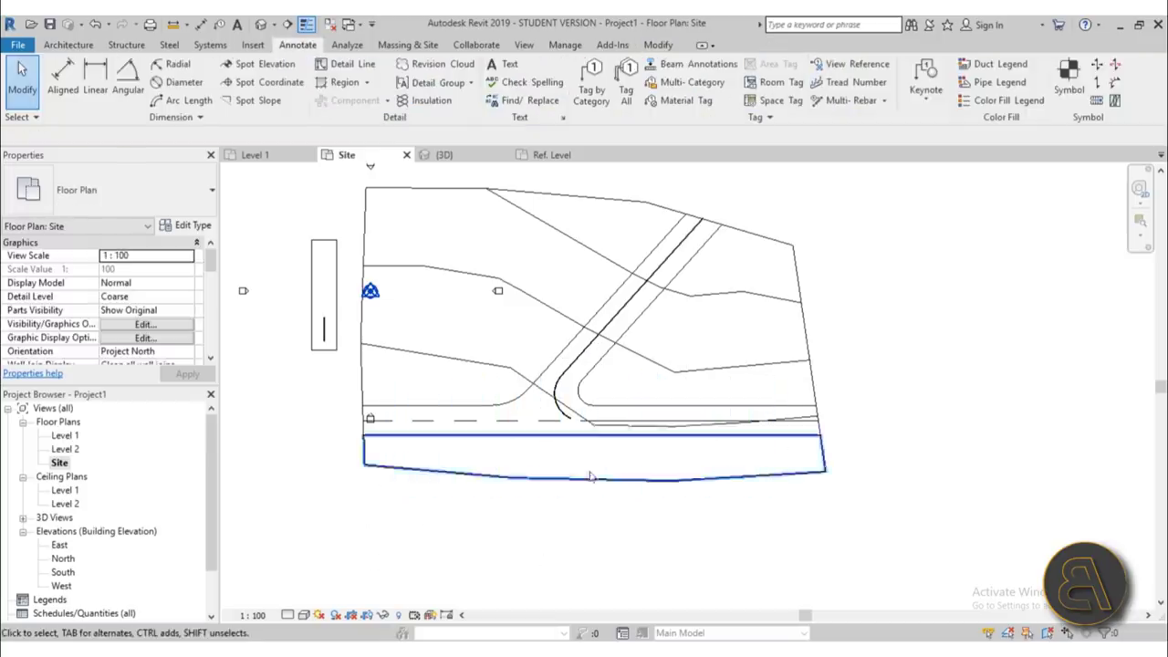